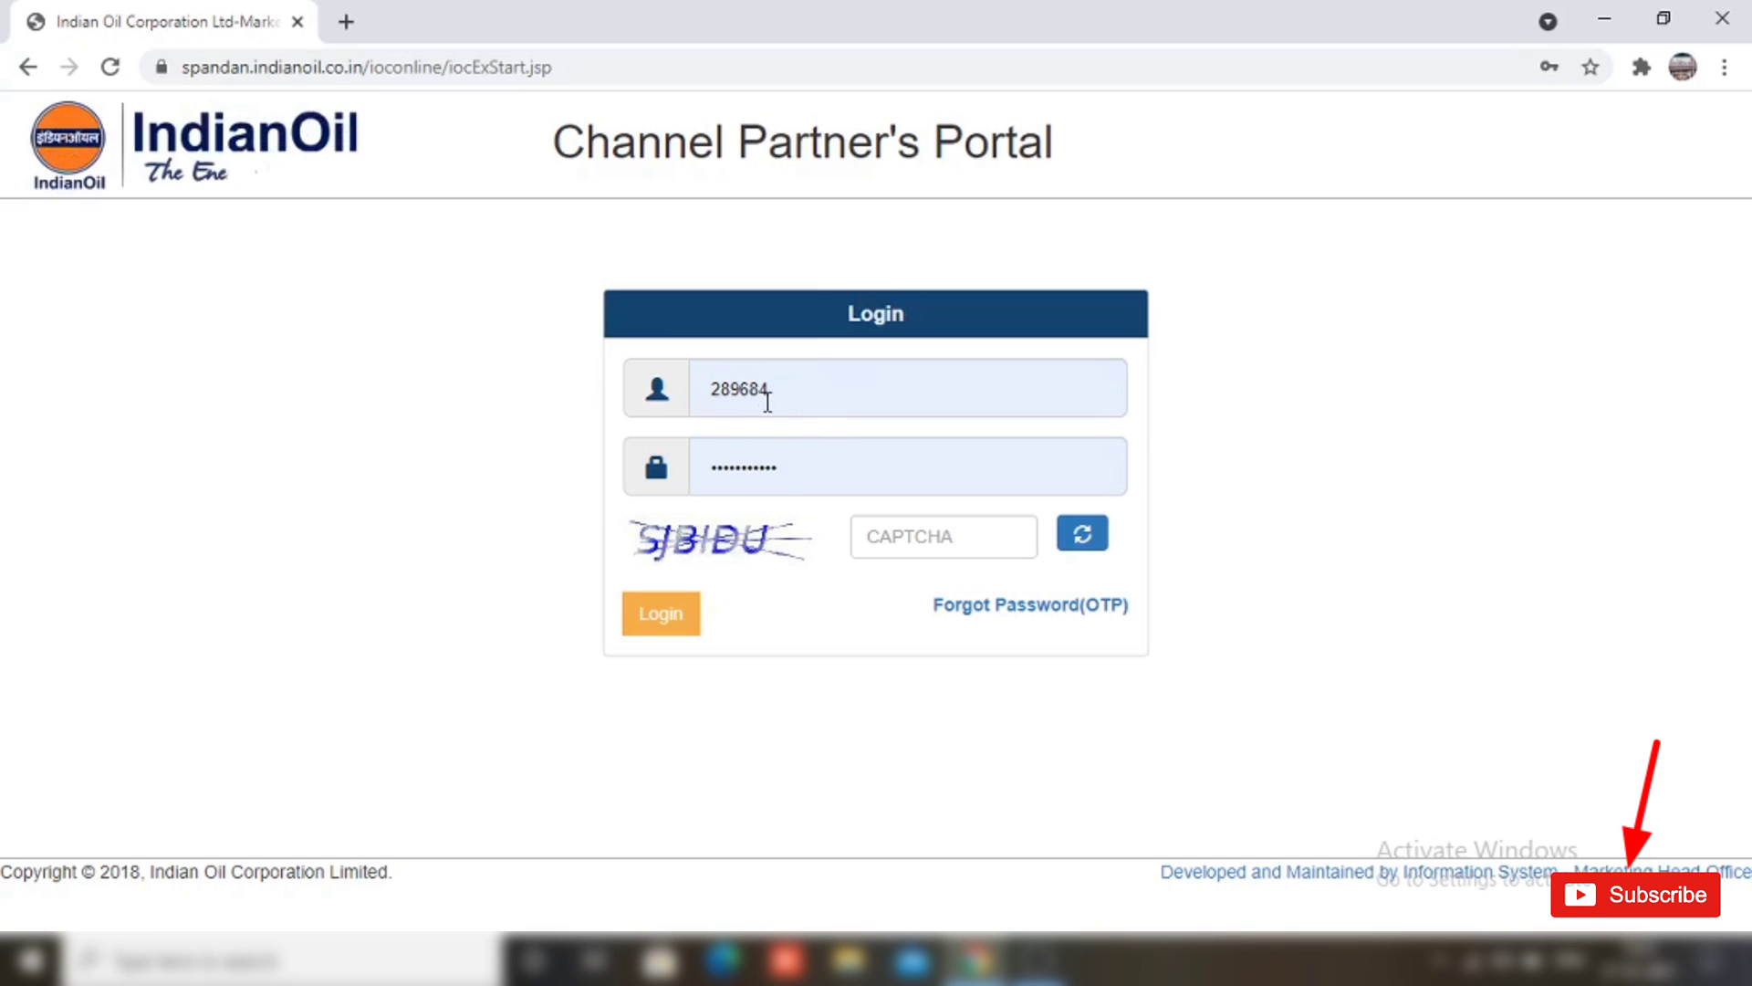
Step: Enter the CAPTCHA code shown and submit the login to the portal
left_click(913, 538)
type("S")
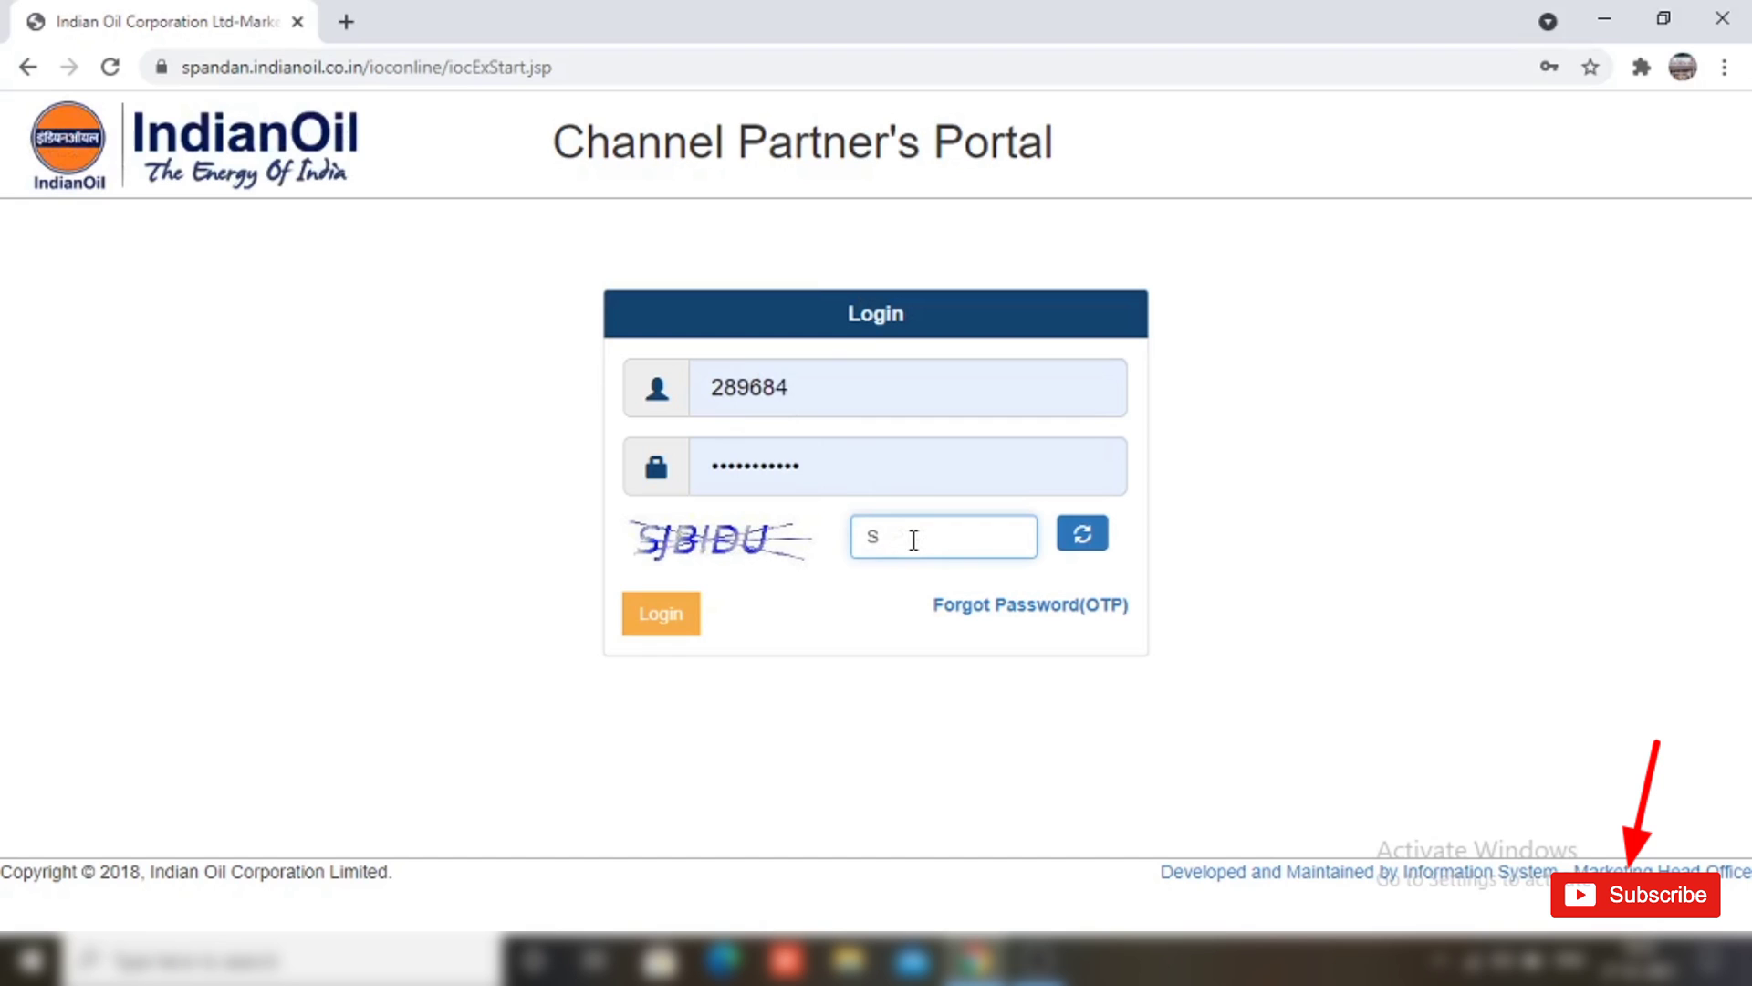
type("JBIDU")
key("Return")
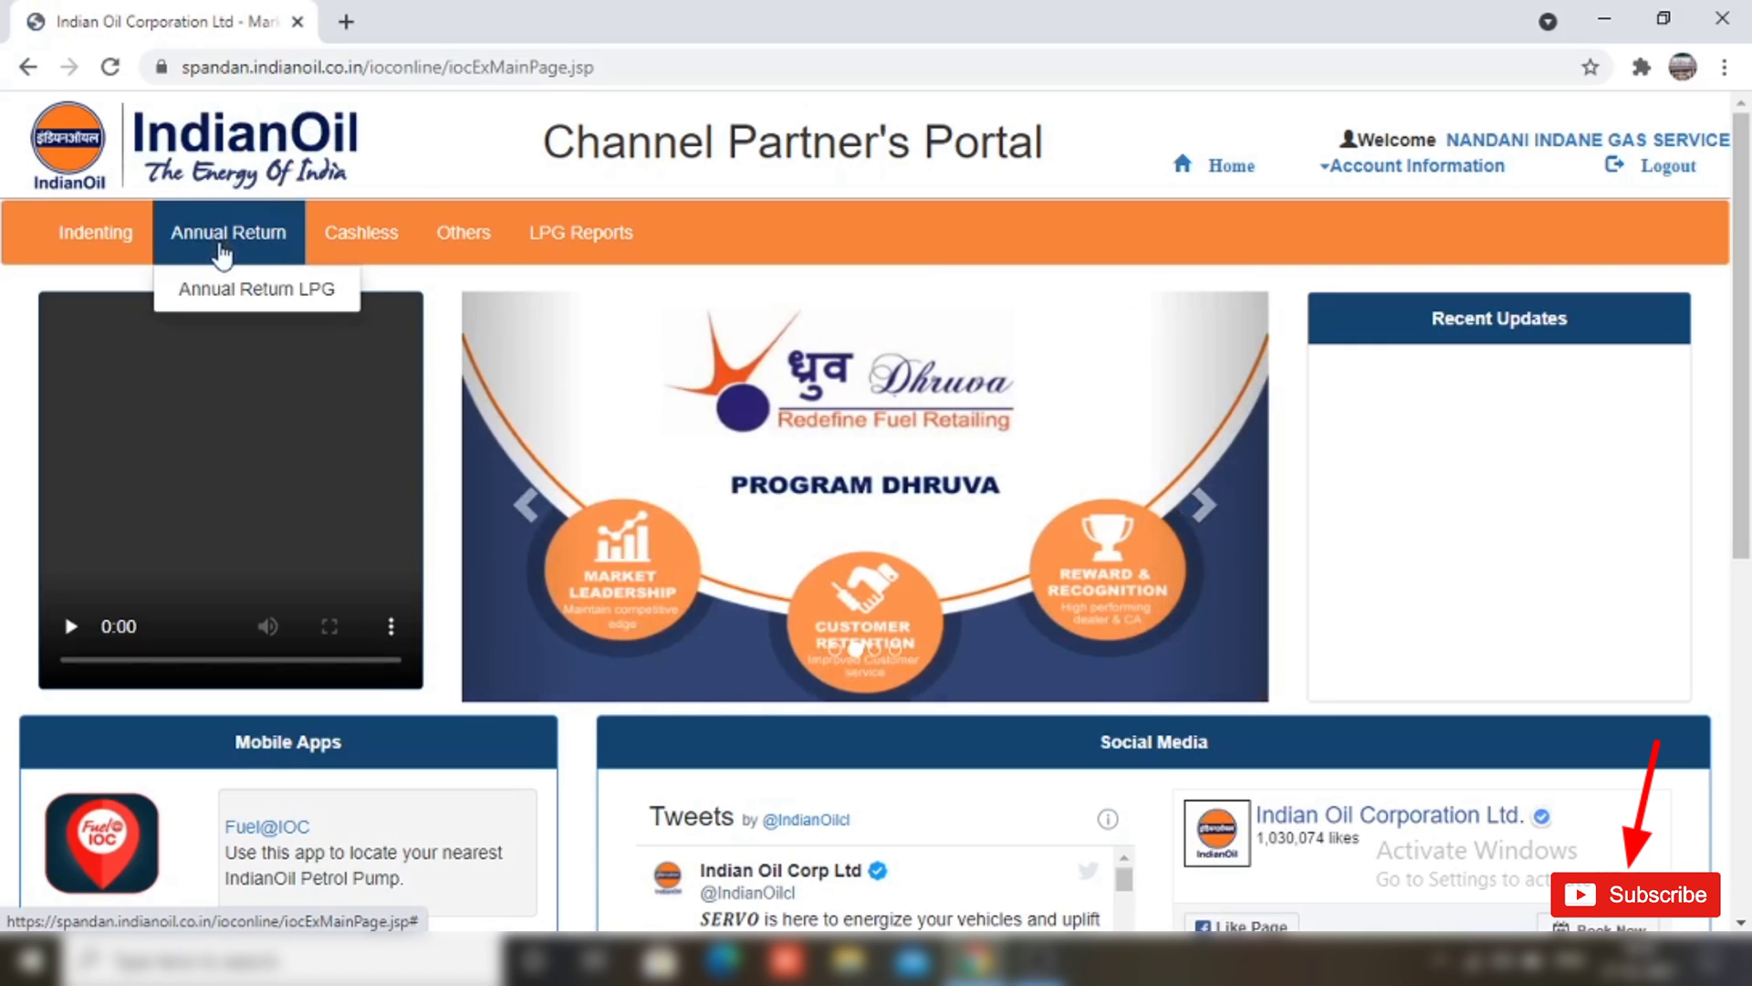
Step: Open Annual Return LPG and start the annual return for financial year 2019-2020
mouse_move(362, 232)
left_click_drag(153, 198, 312, 266)
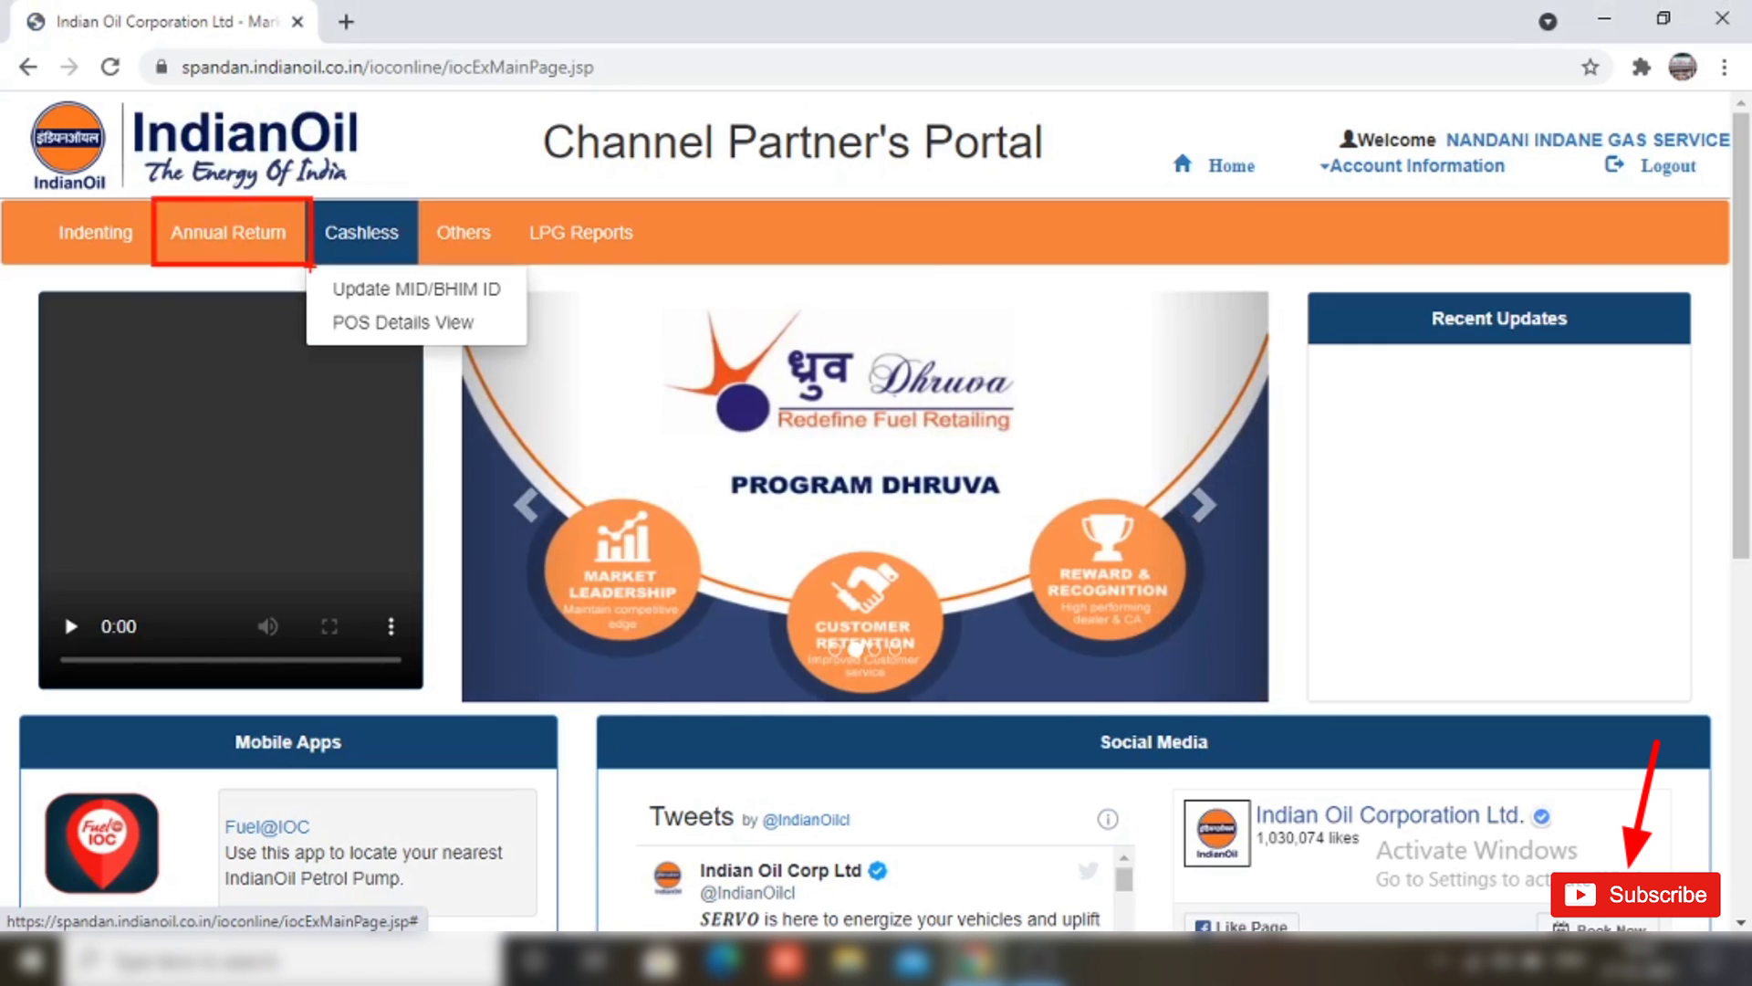
mouse_move(222, 243)
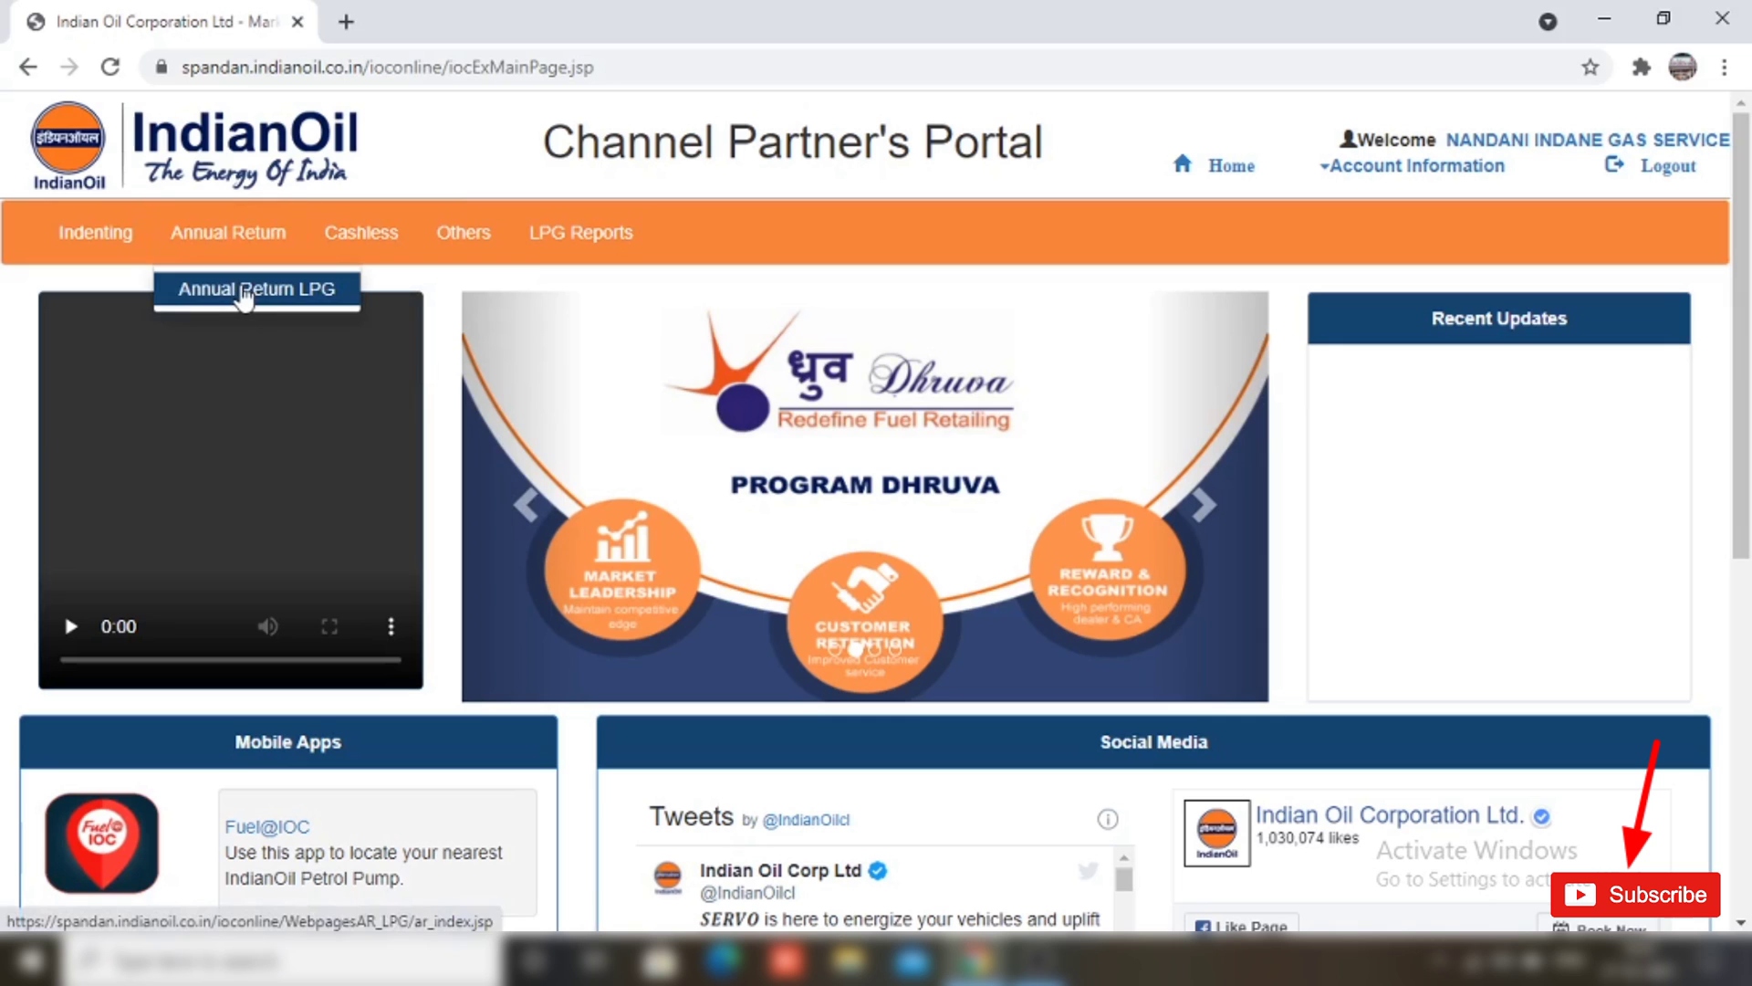
left_click(284, 293)
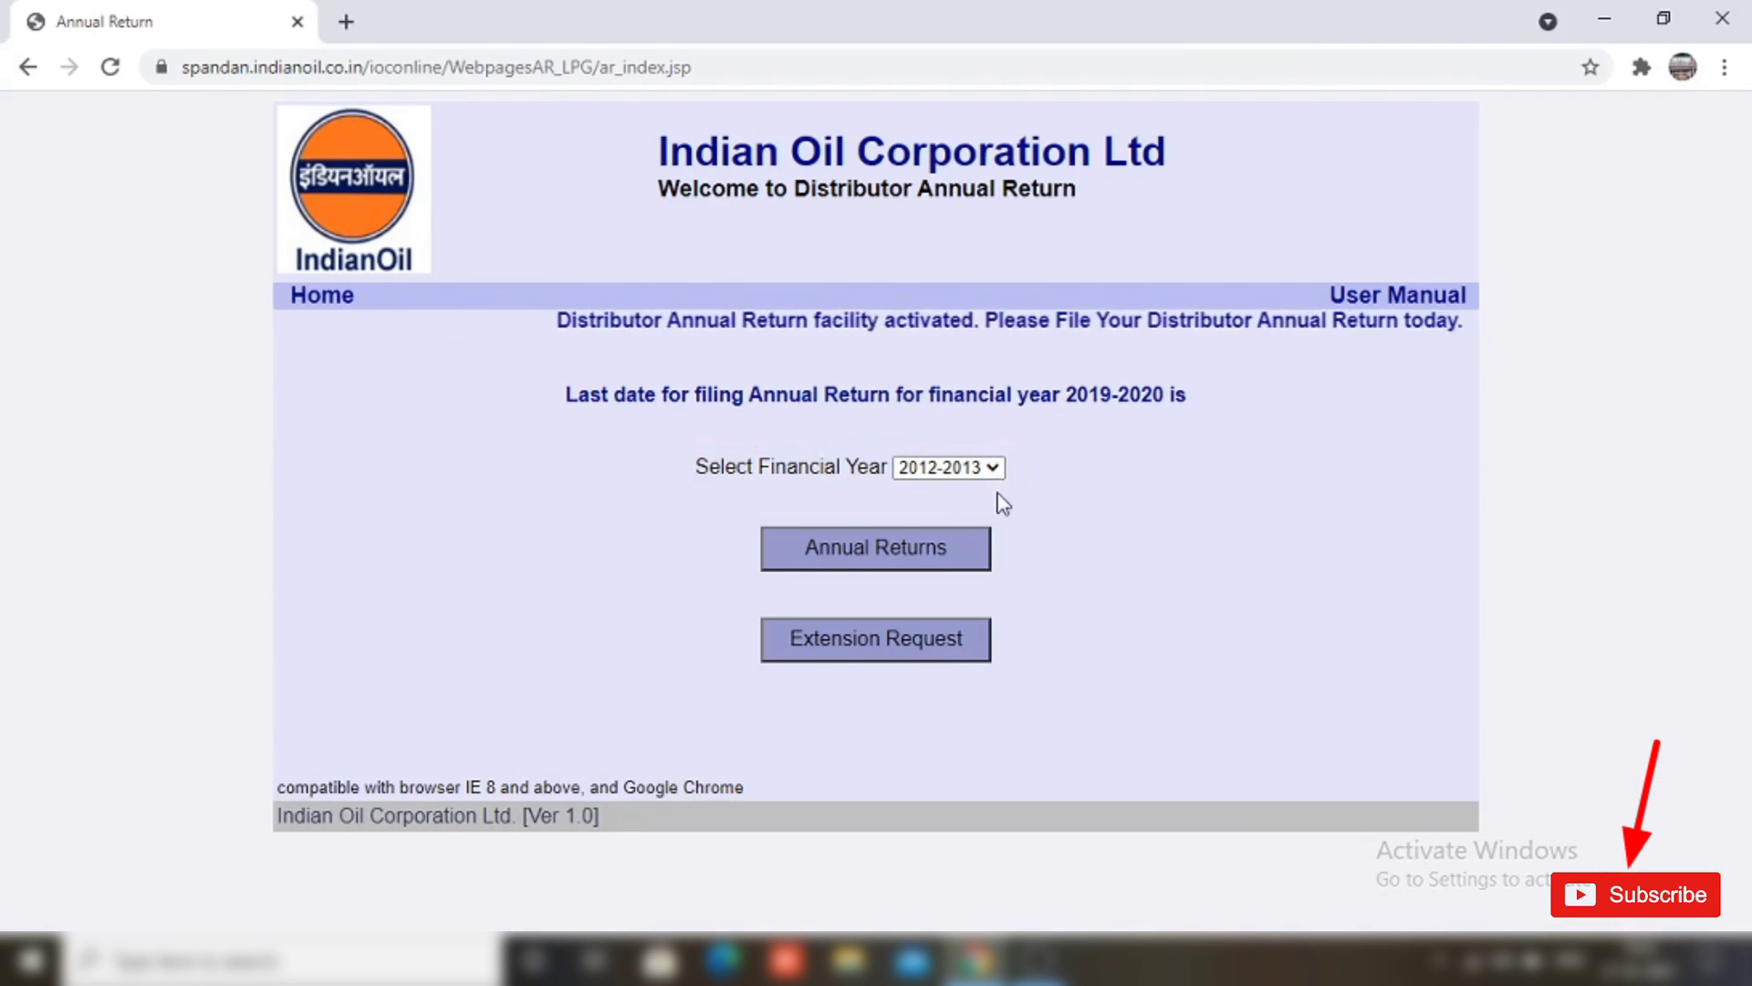
left_click(971, 469)
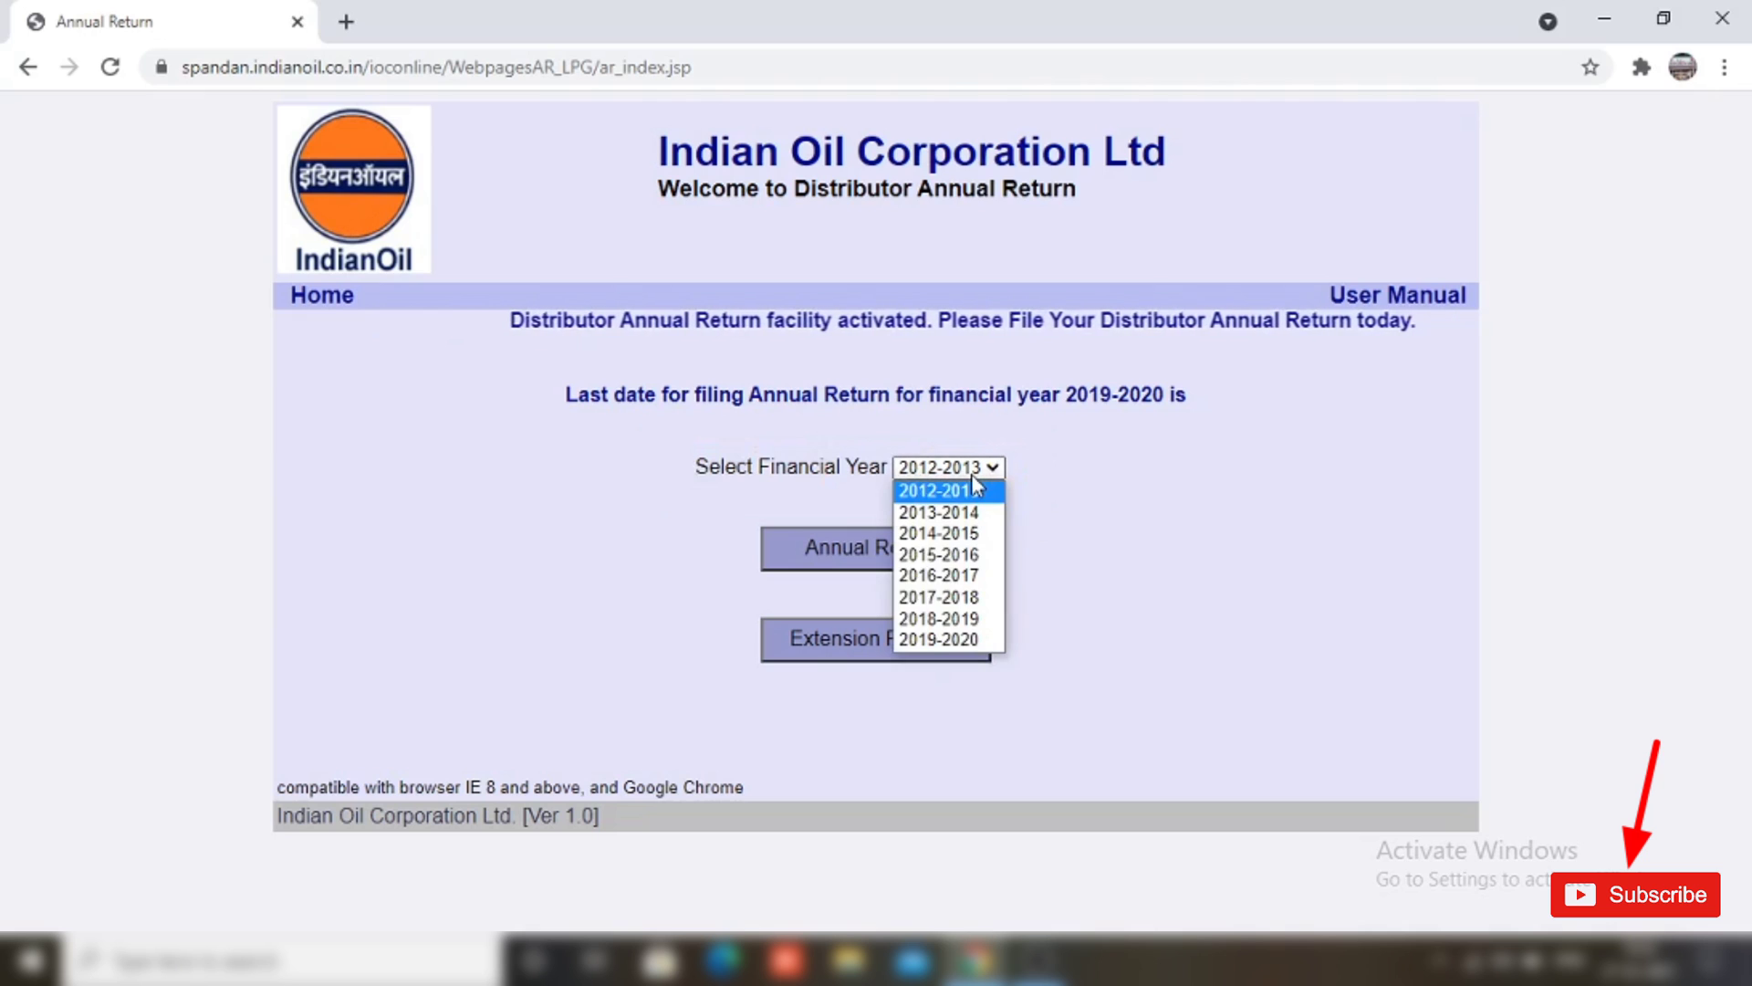
left_click(935, 637)
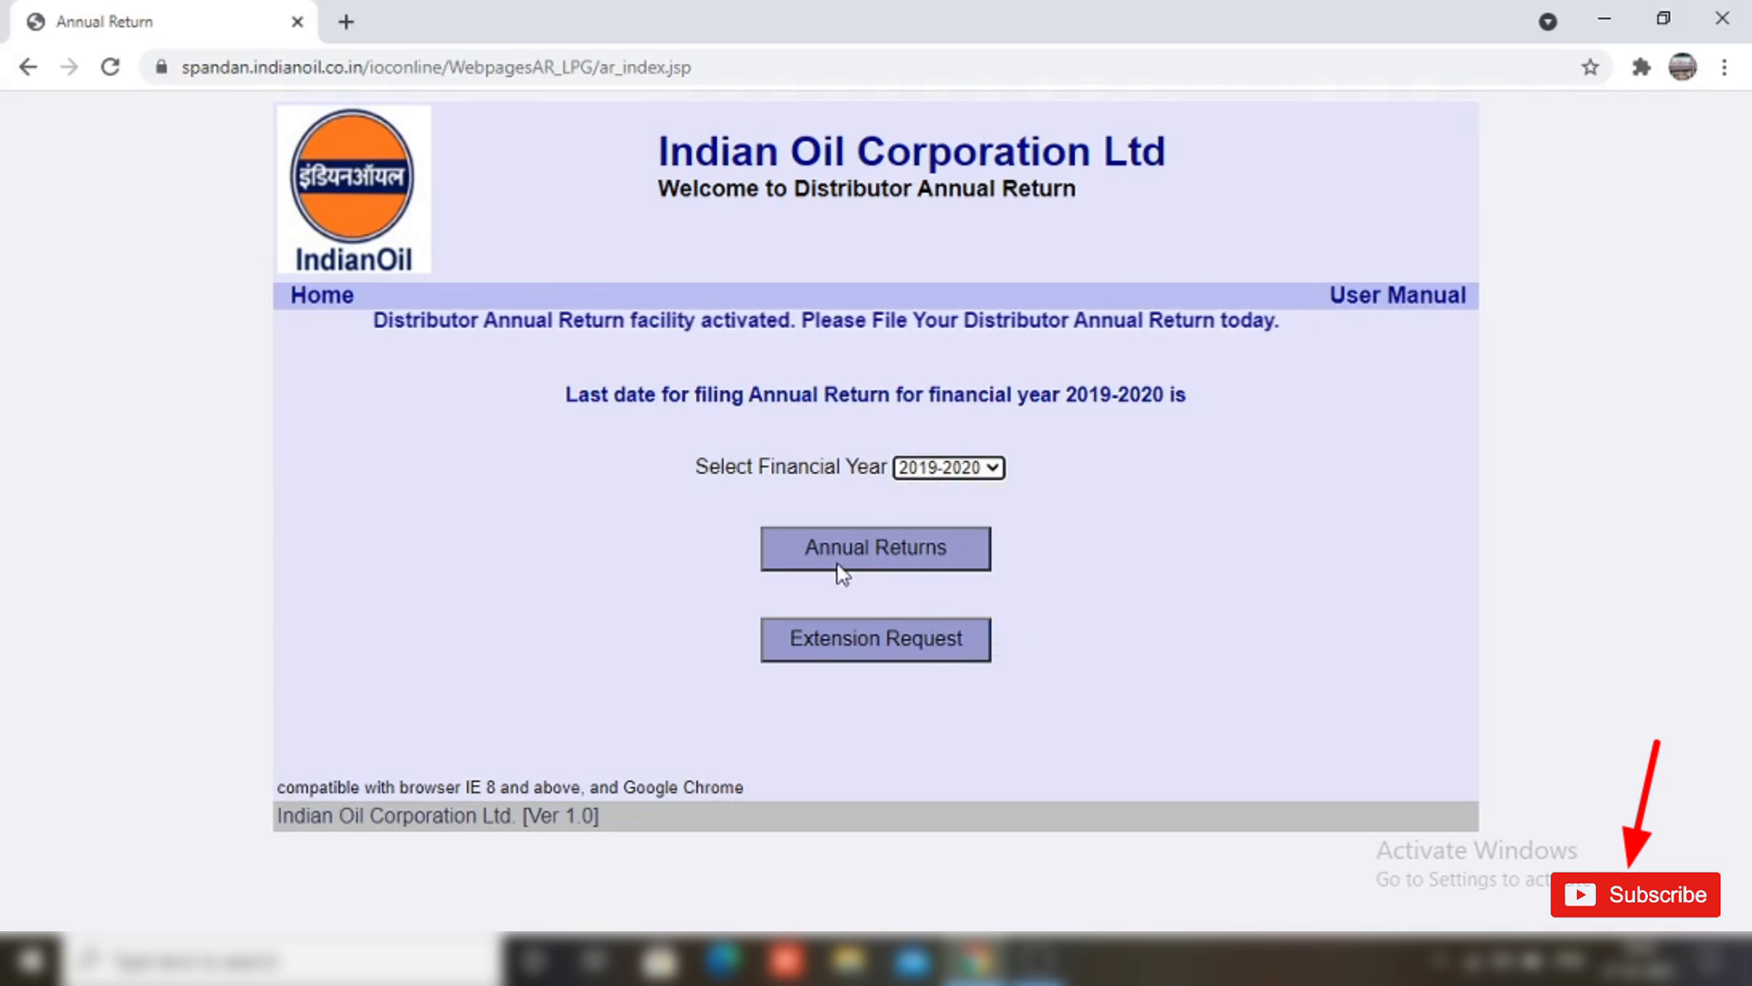
left_click(902, 561)
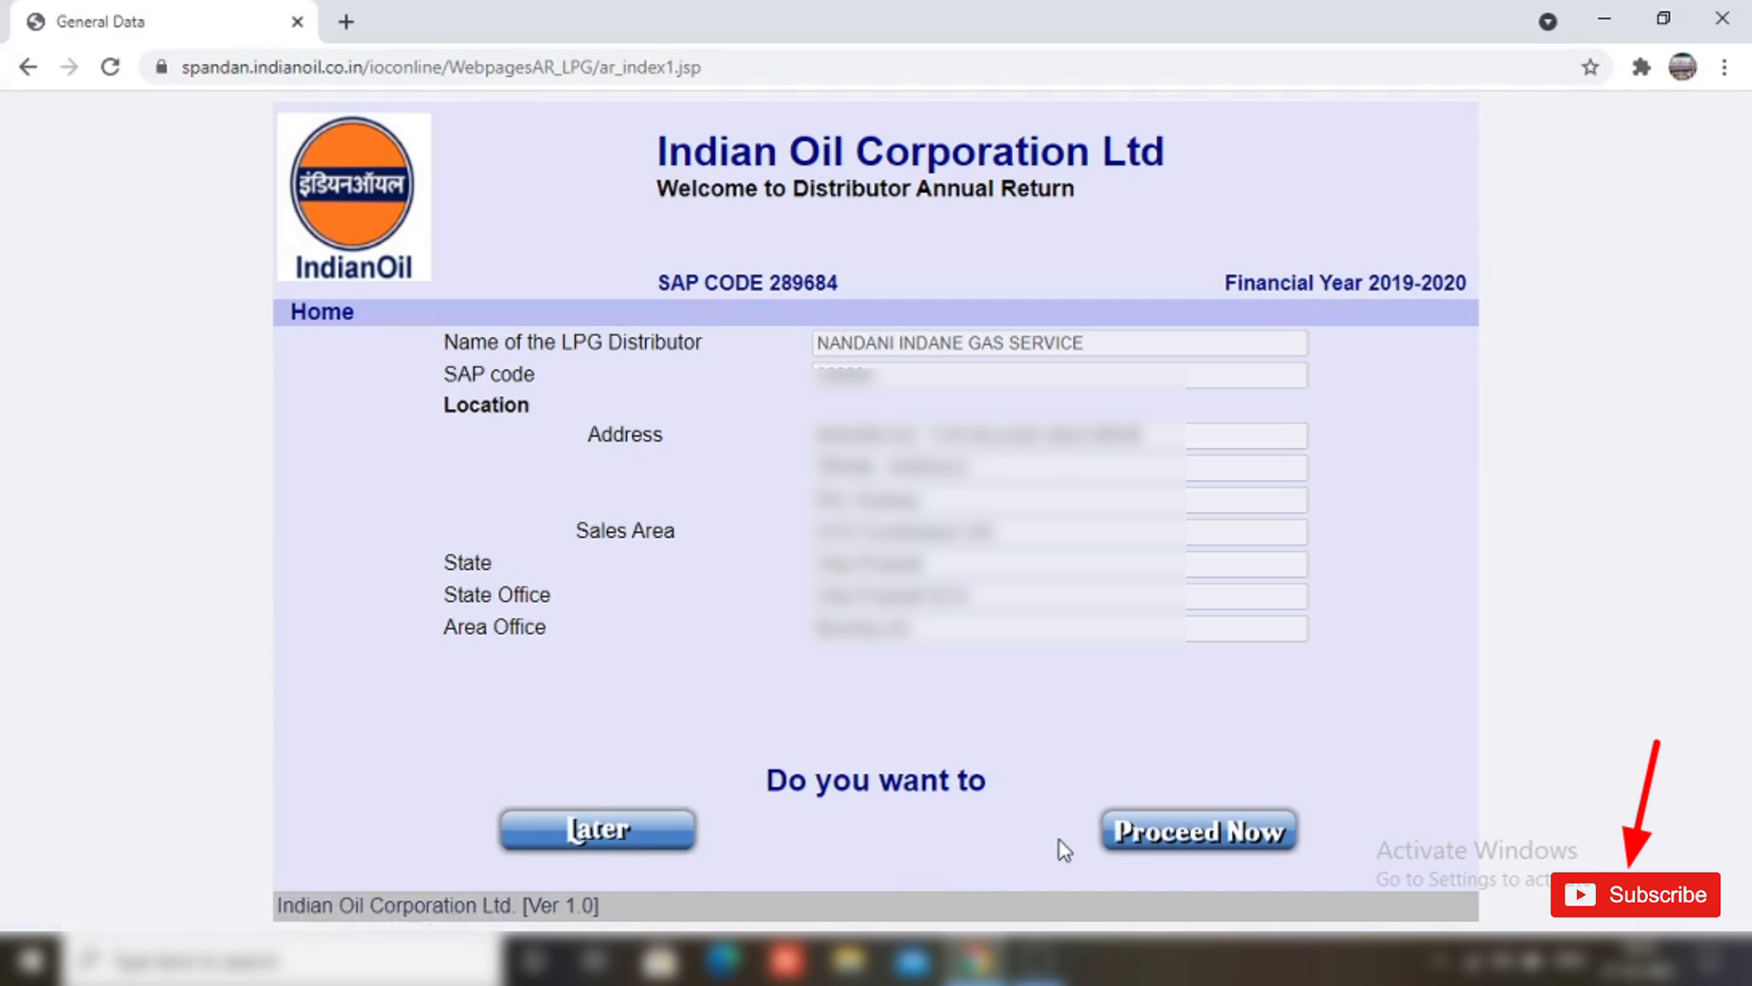
Step: Proceed from the General Data page to the Pan Details page
left_click(1238, 847)
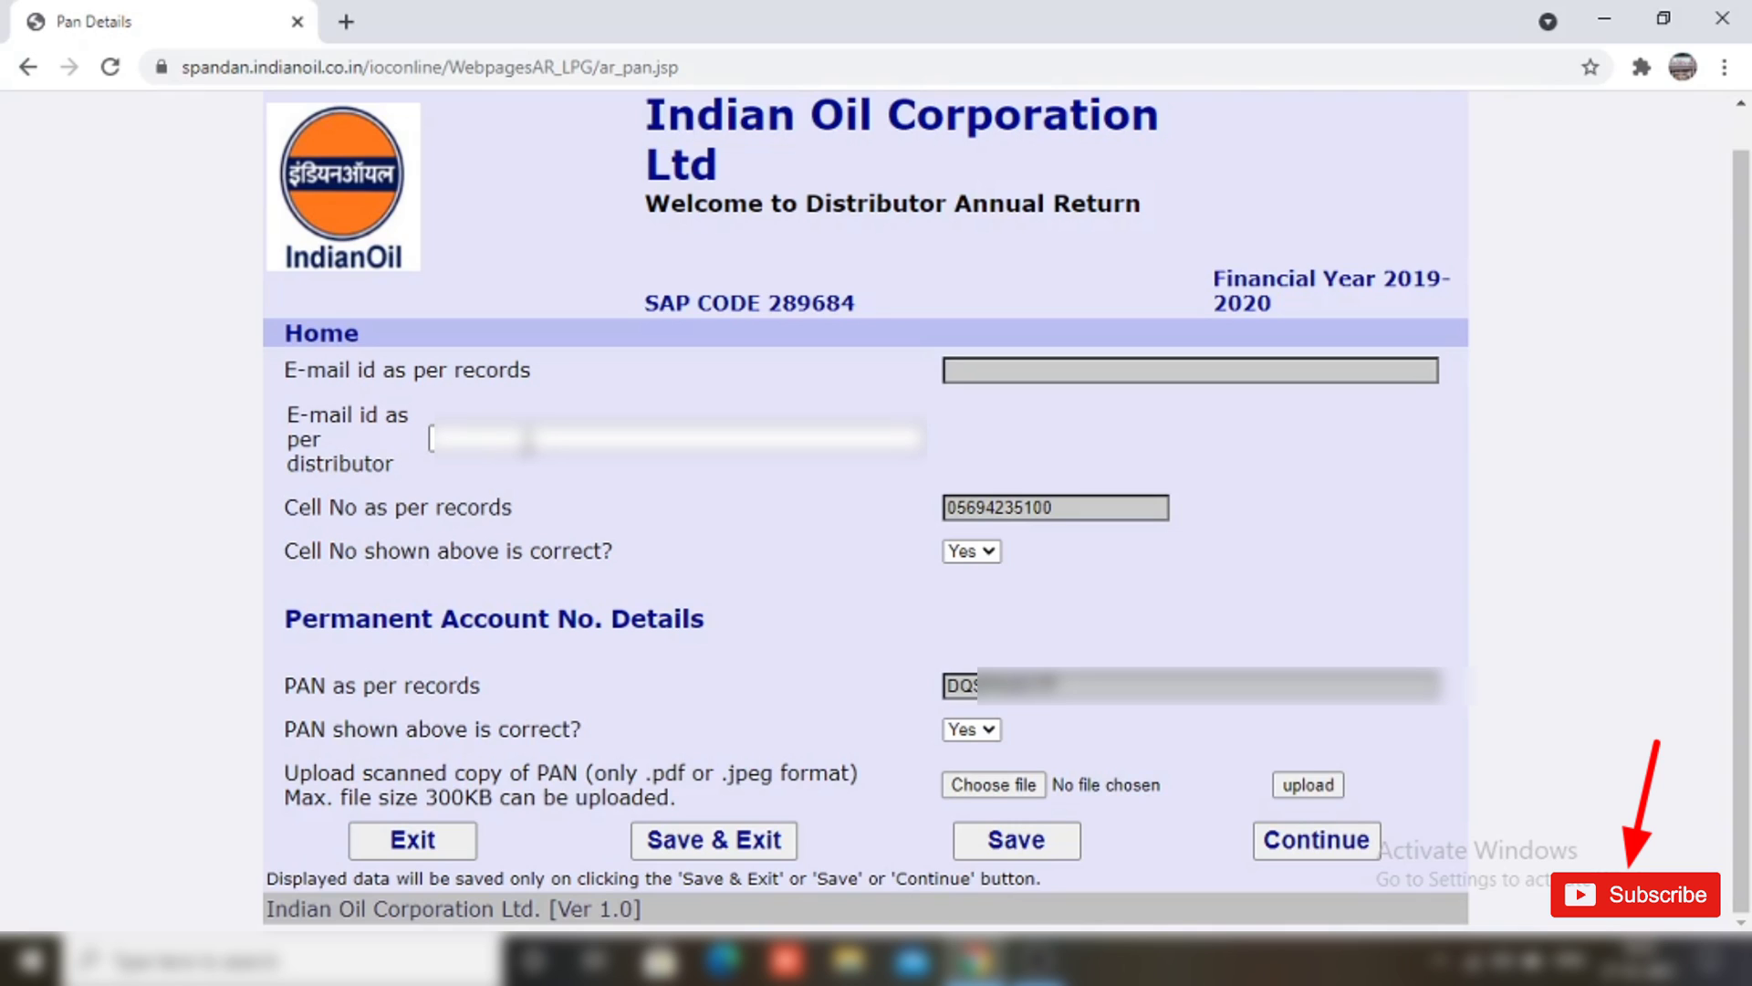
Step: Enter the distributor's e-mail address and review the recorded cell number confirmation
left_click(528, 442)
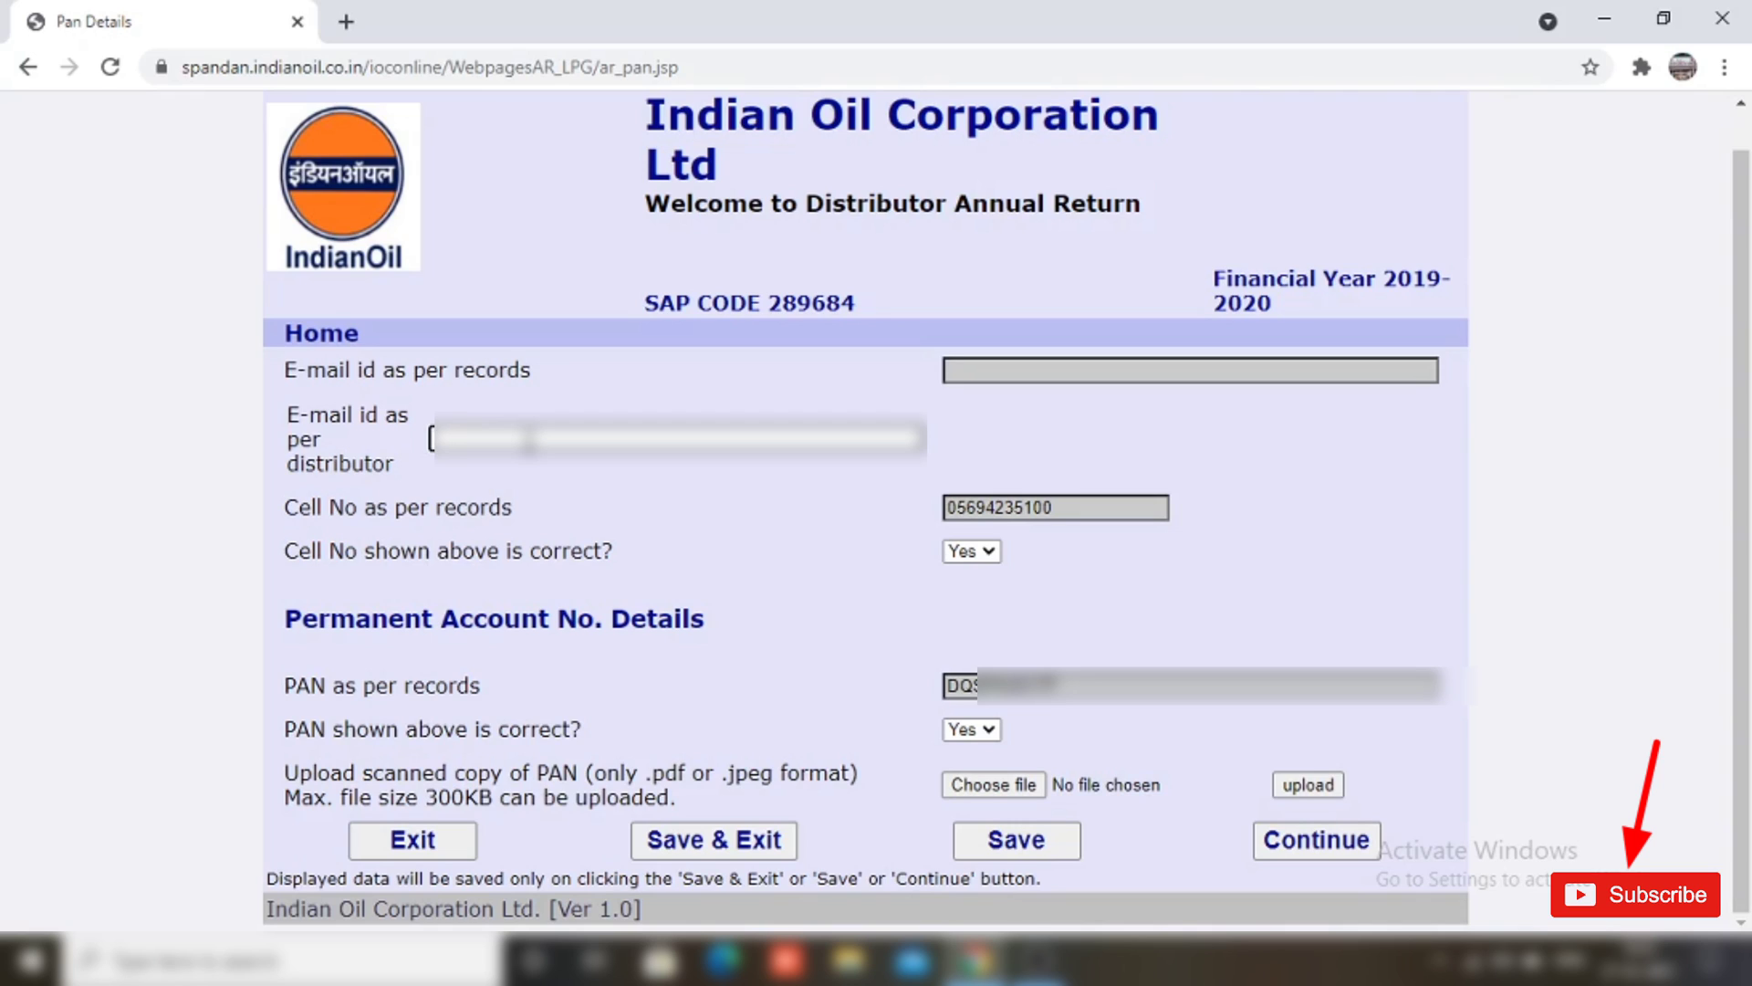
type("xxxxxxxxxxxx")
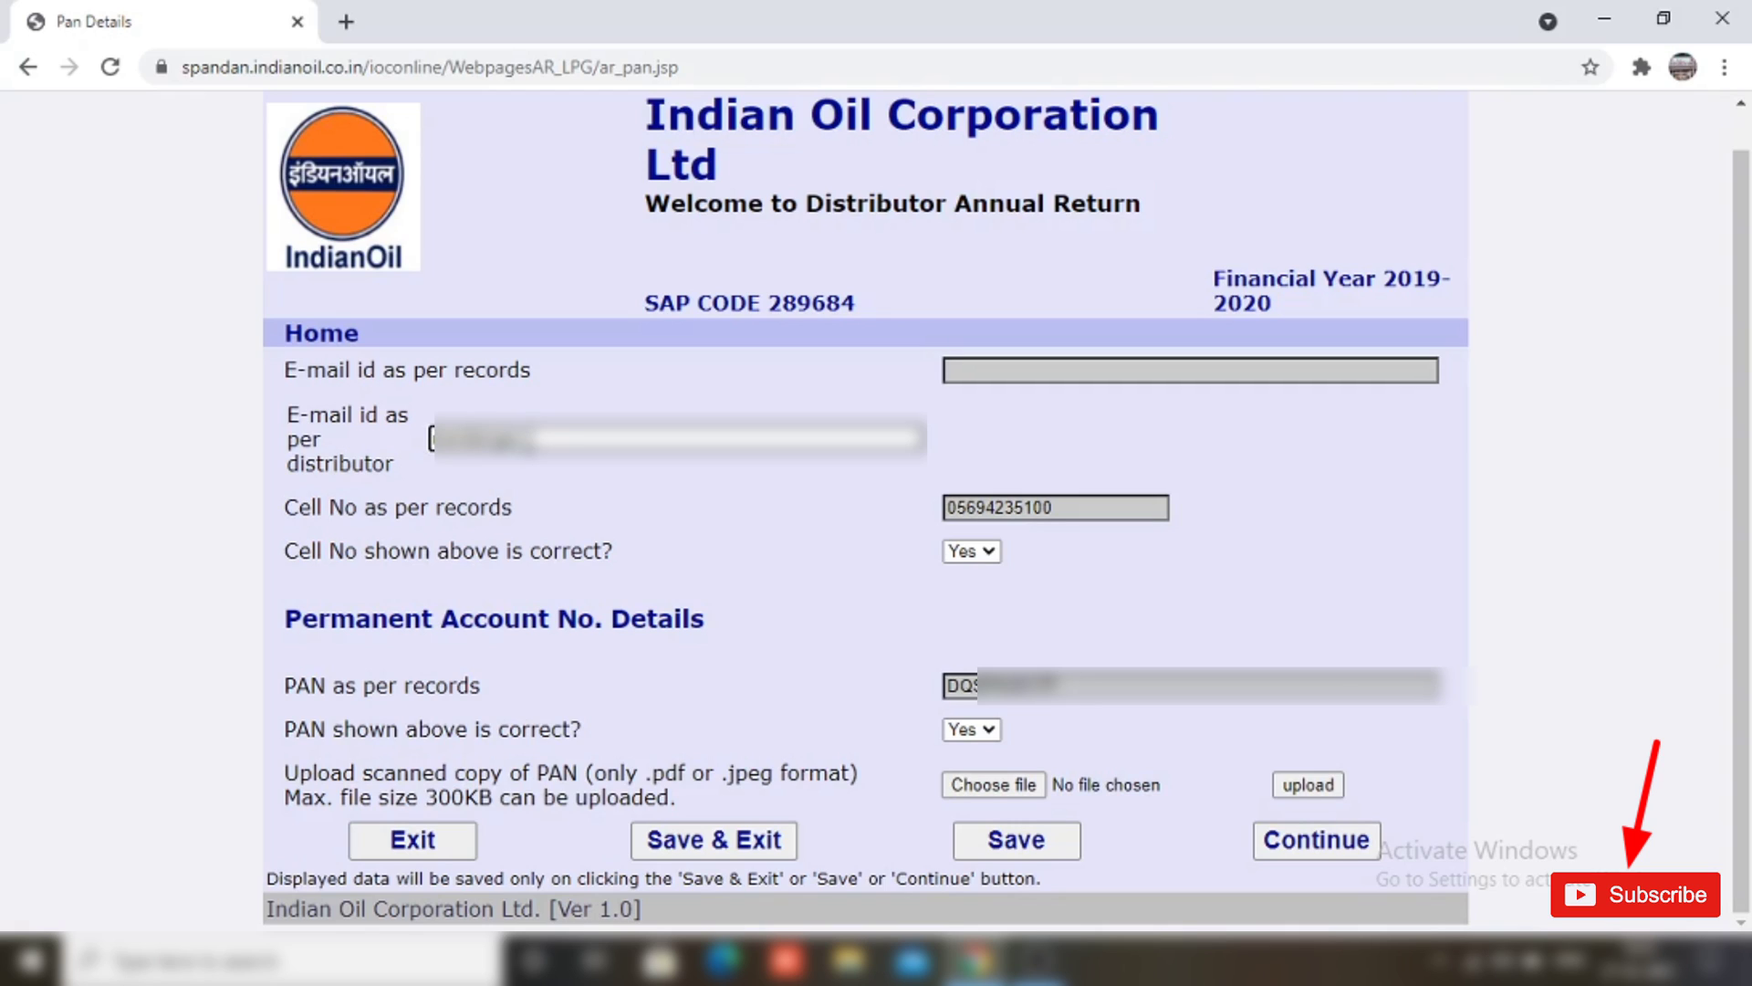
type("xxxxxxxxxx")
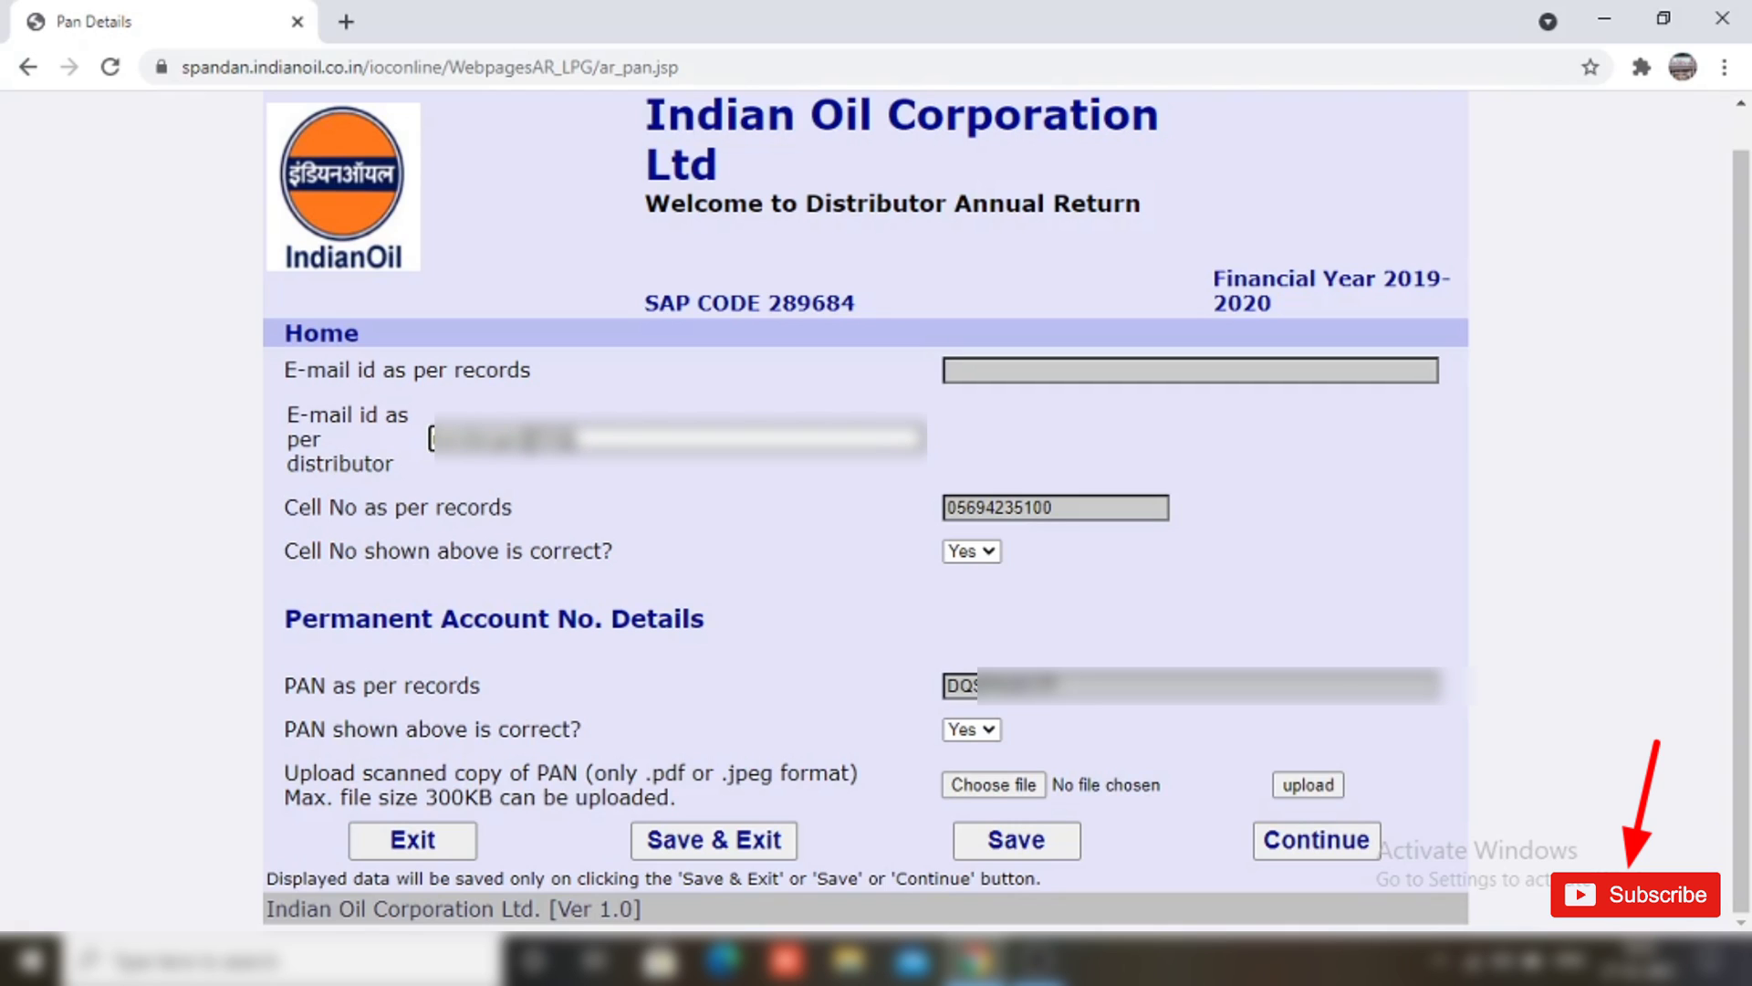
type("xxxxx")
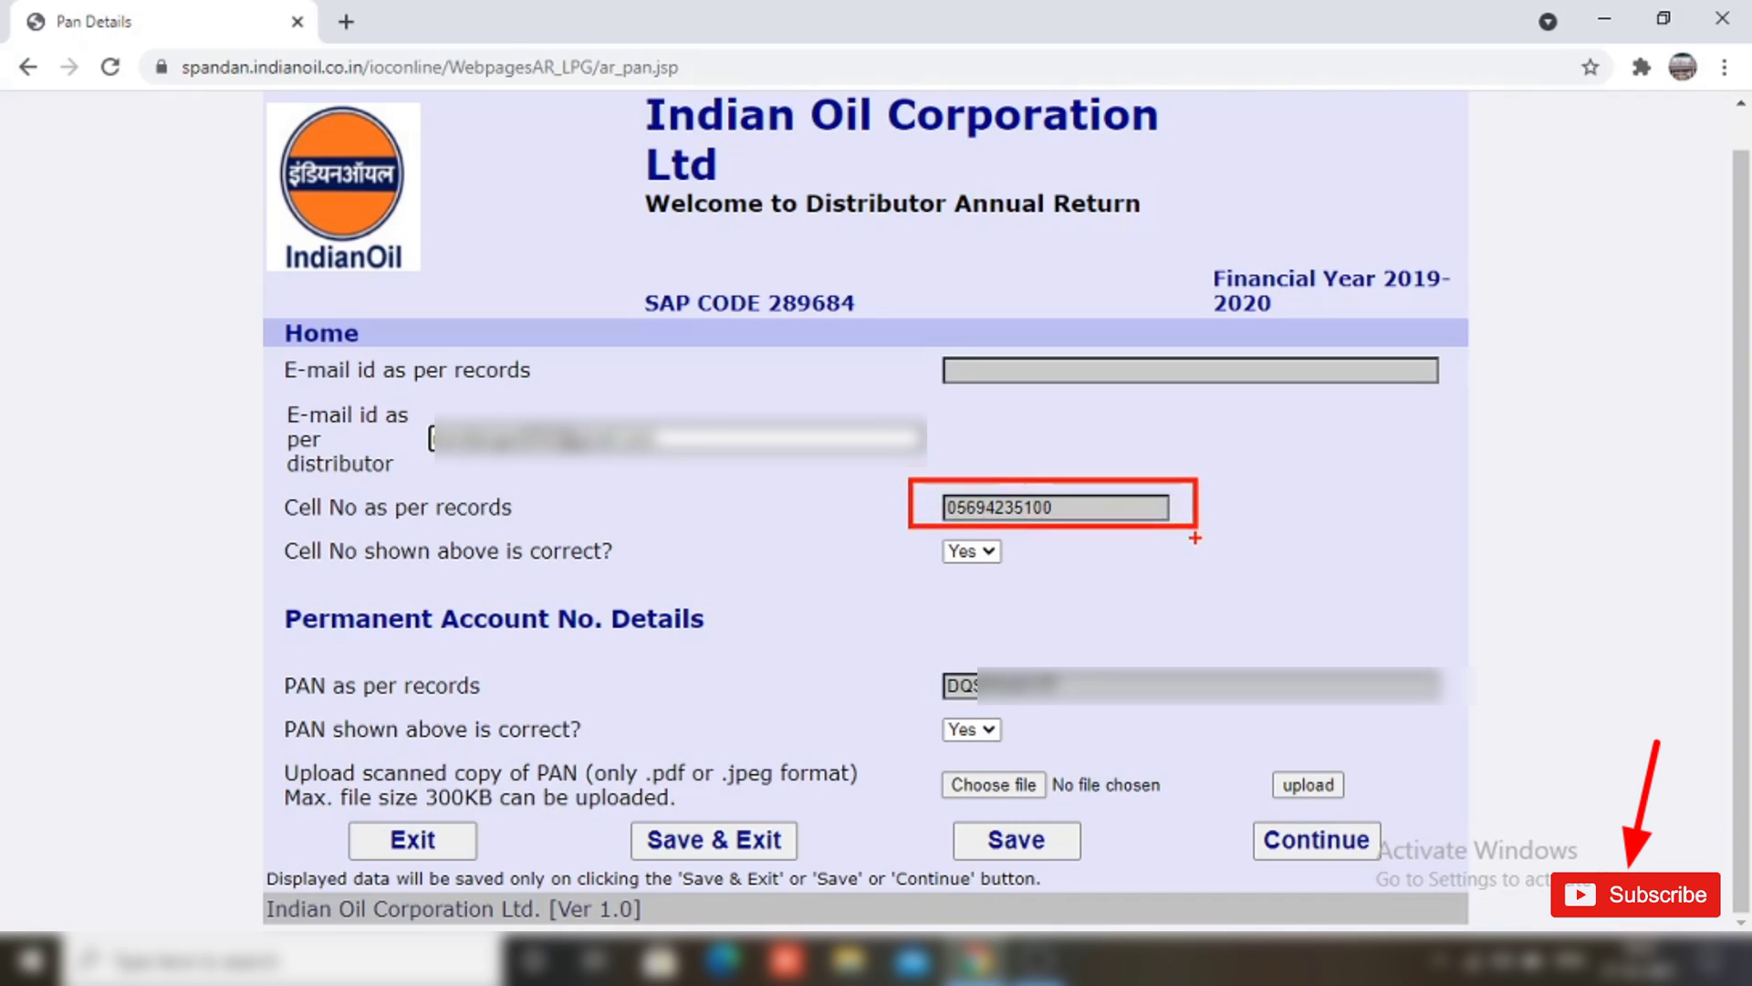
left_click(976, 551)
left_click(967, 591)
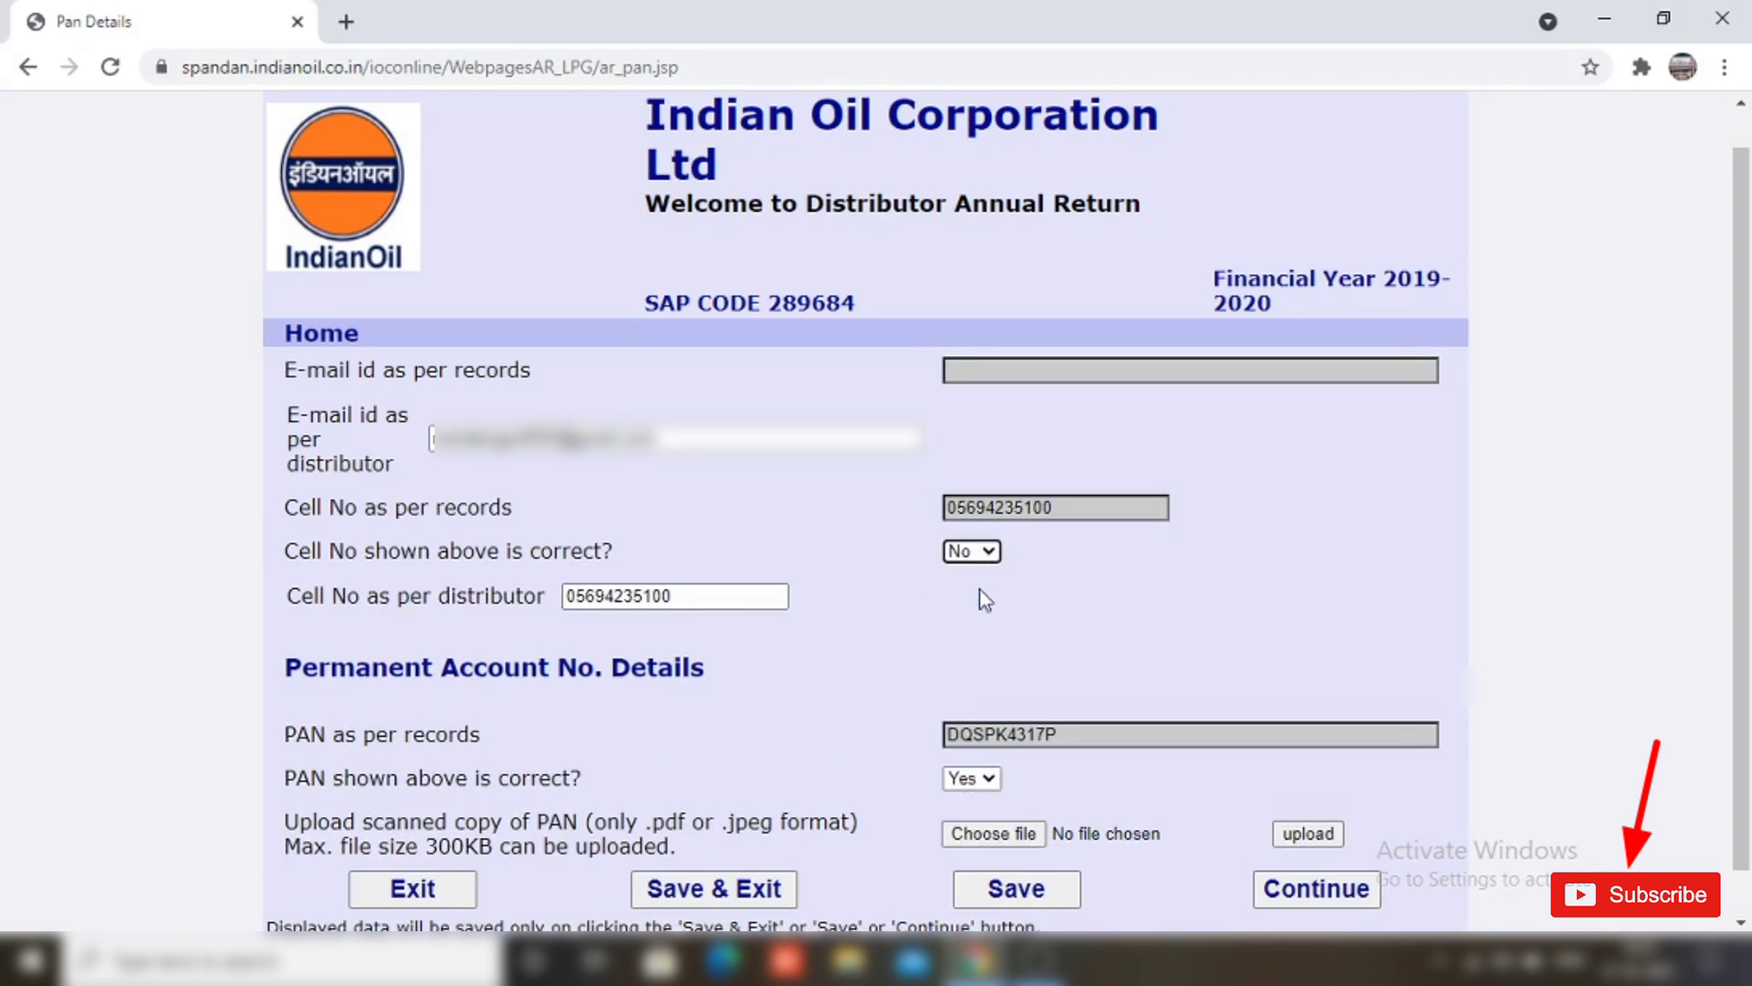
left_click(689, 595)
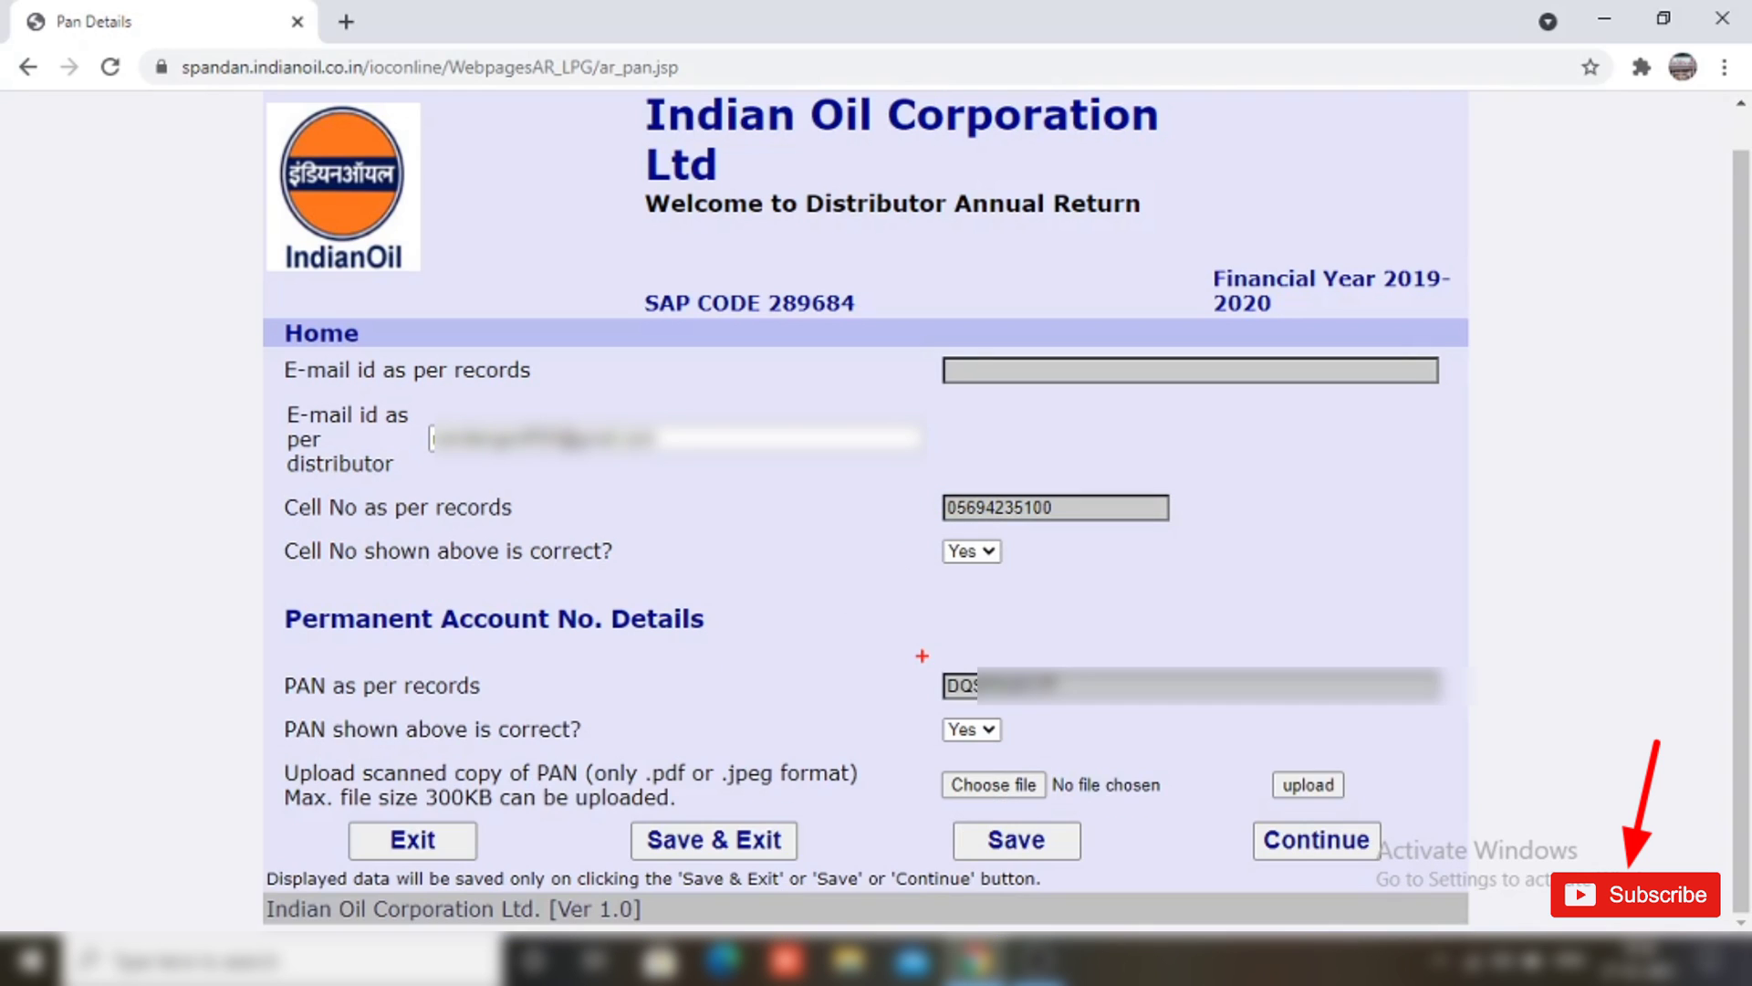
left_click_drag(921, 655, 1118, 710)
Step: Set the 'PAN shown above is correct?' dropdown back to Yes
left_click(995, 730)
left_click(988, 768)
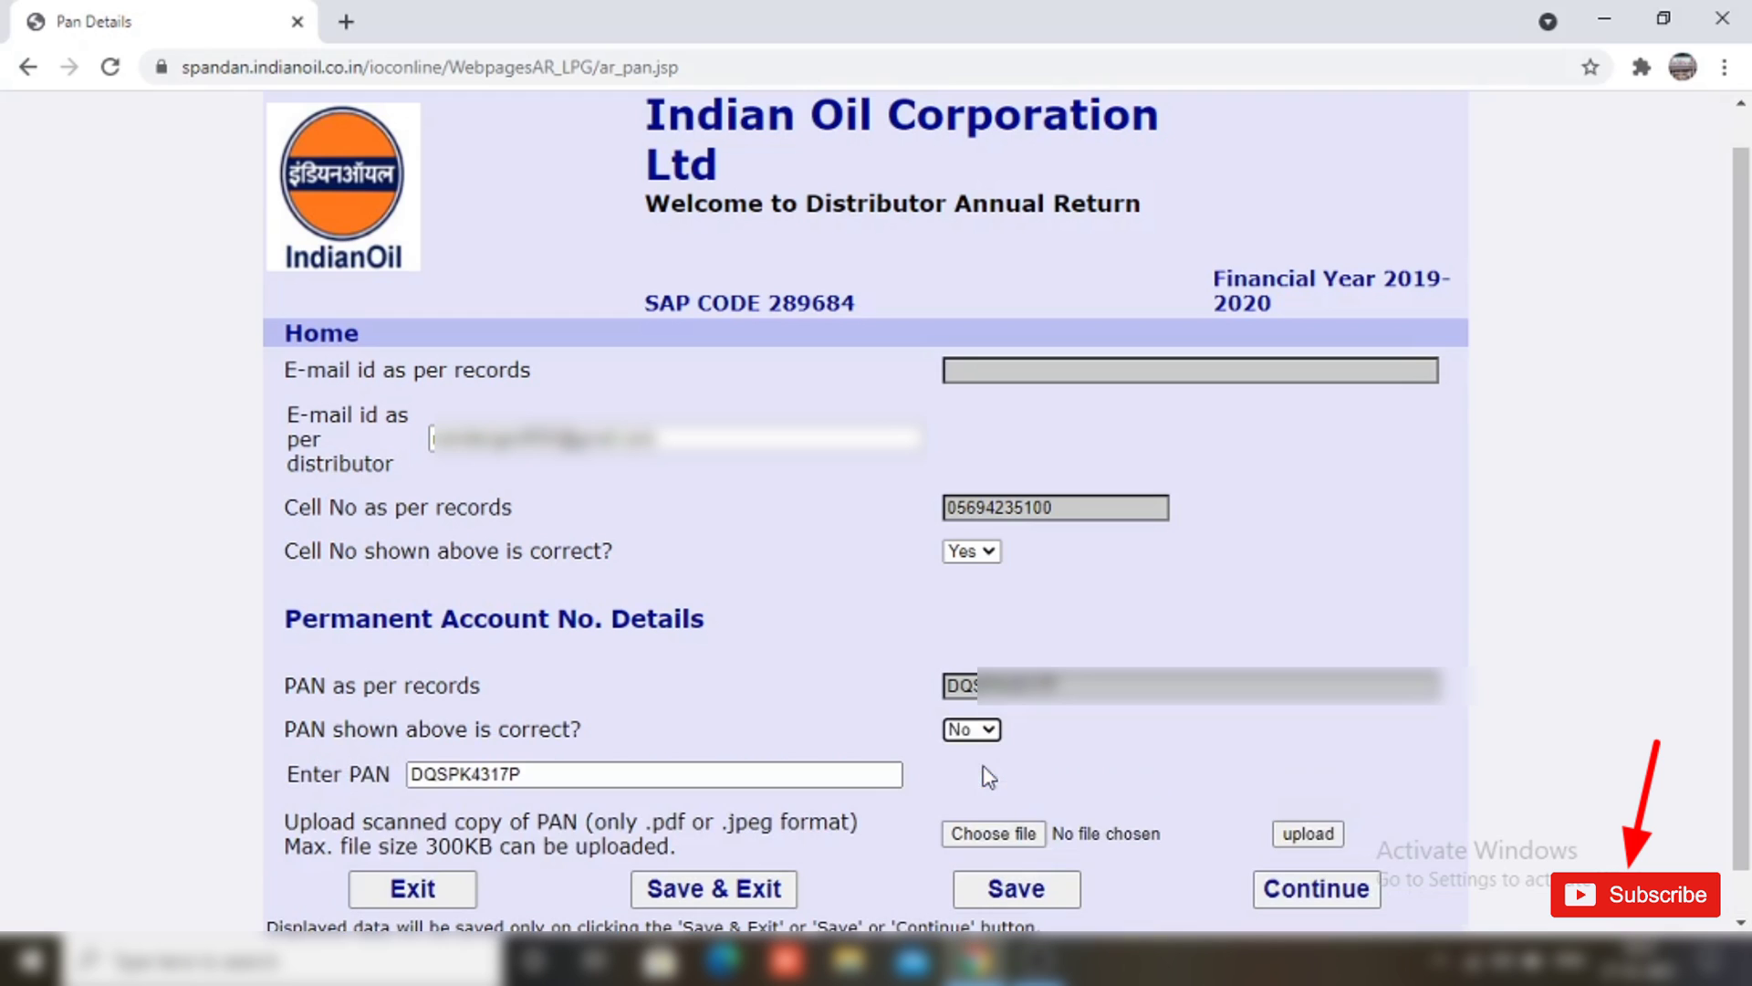
left_click(971, 729)
left_click(979, 776)
mouse_move(925, 758)
left_mouse_down()
mouse_move(1137, 819)
mouse_move(1144, 799)
left_mouse_up()
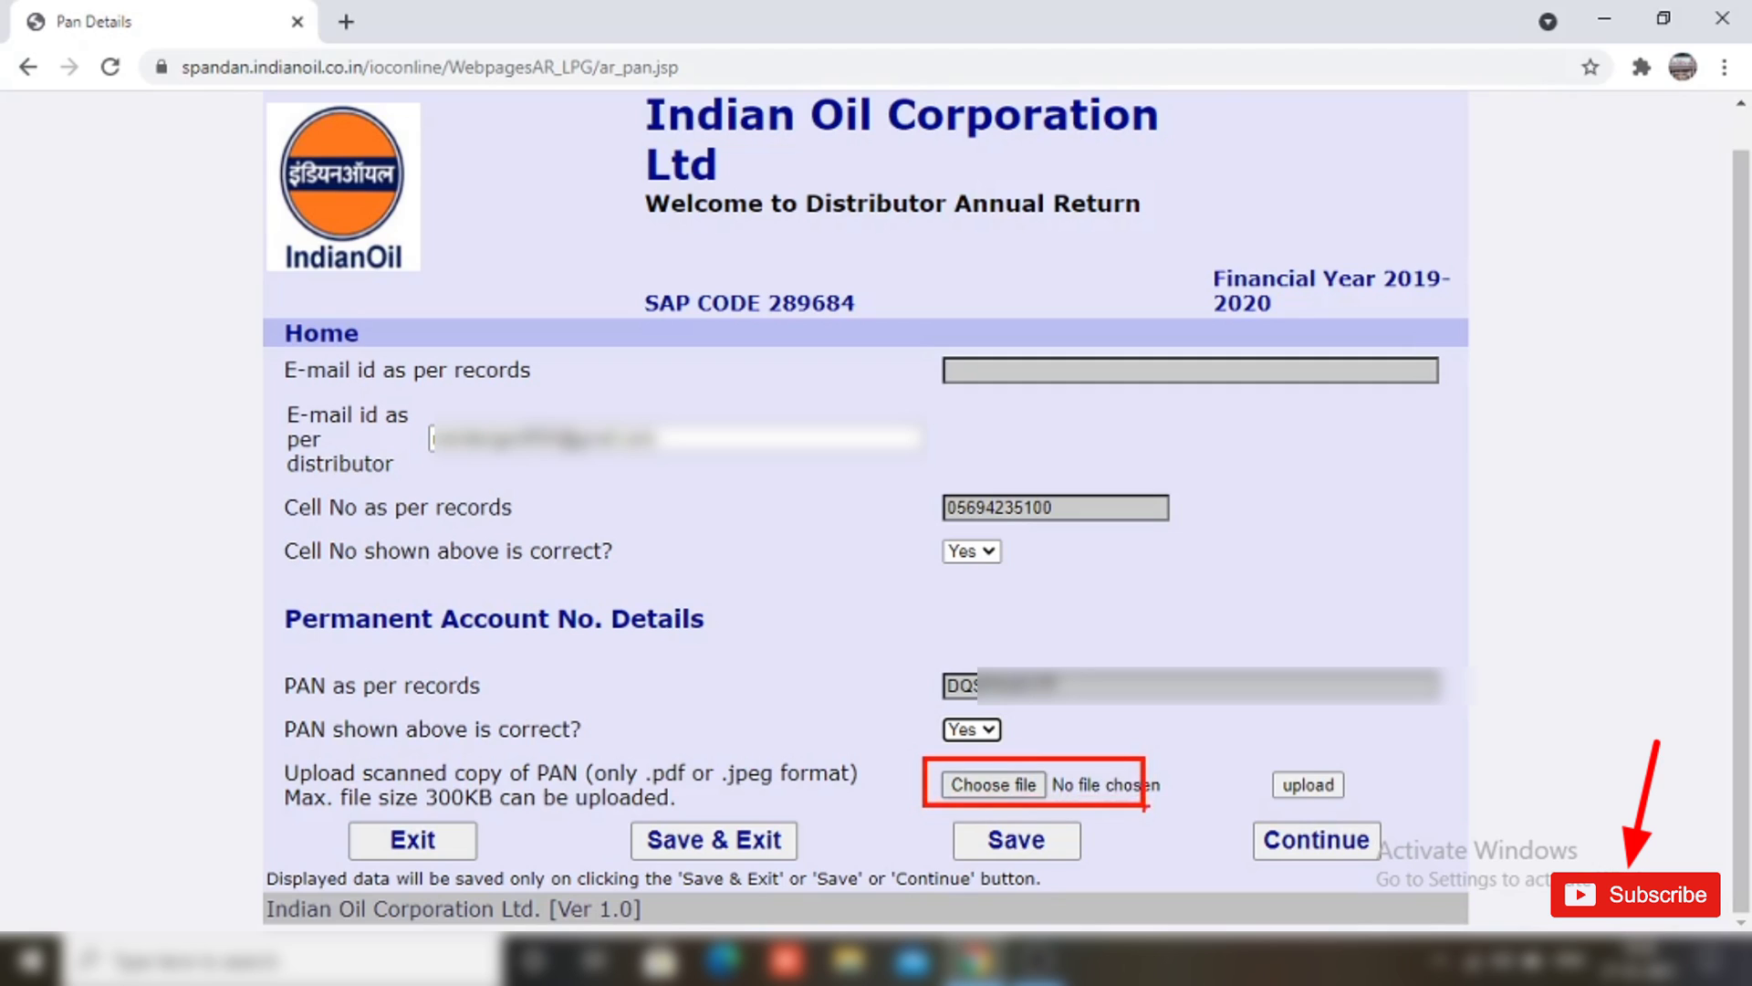
key("Escape")
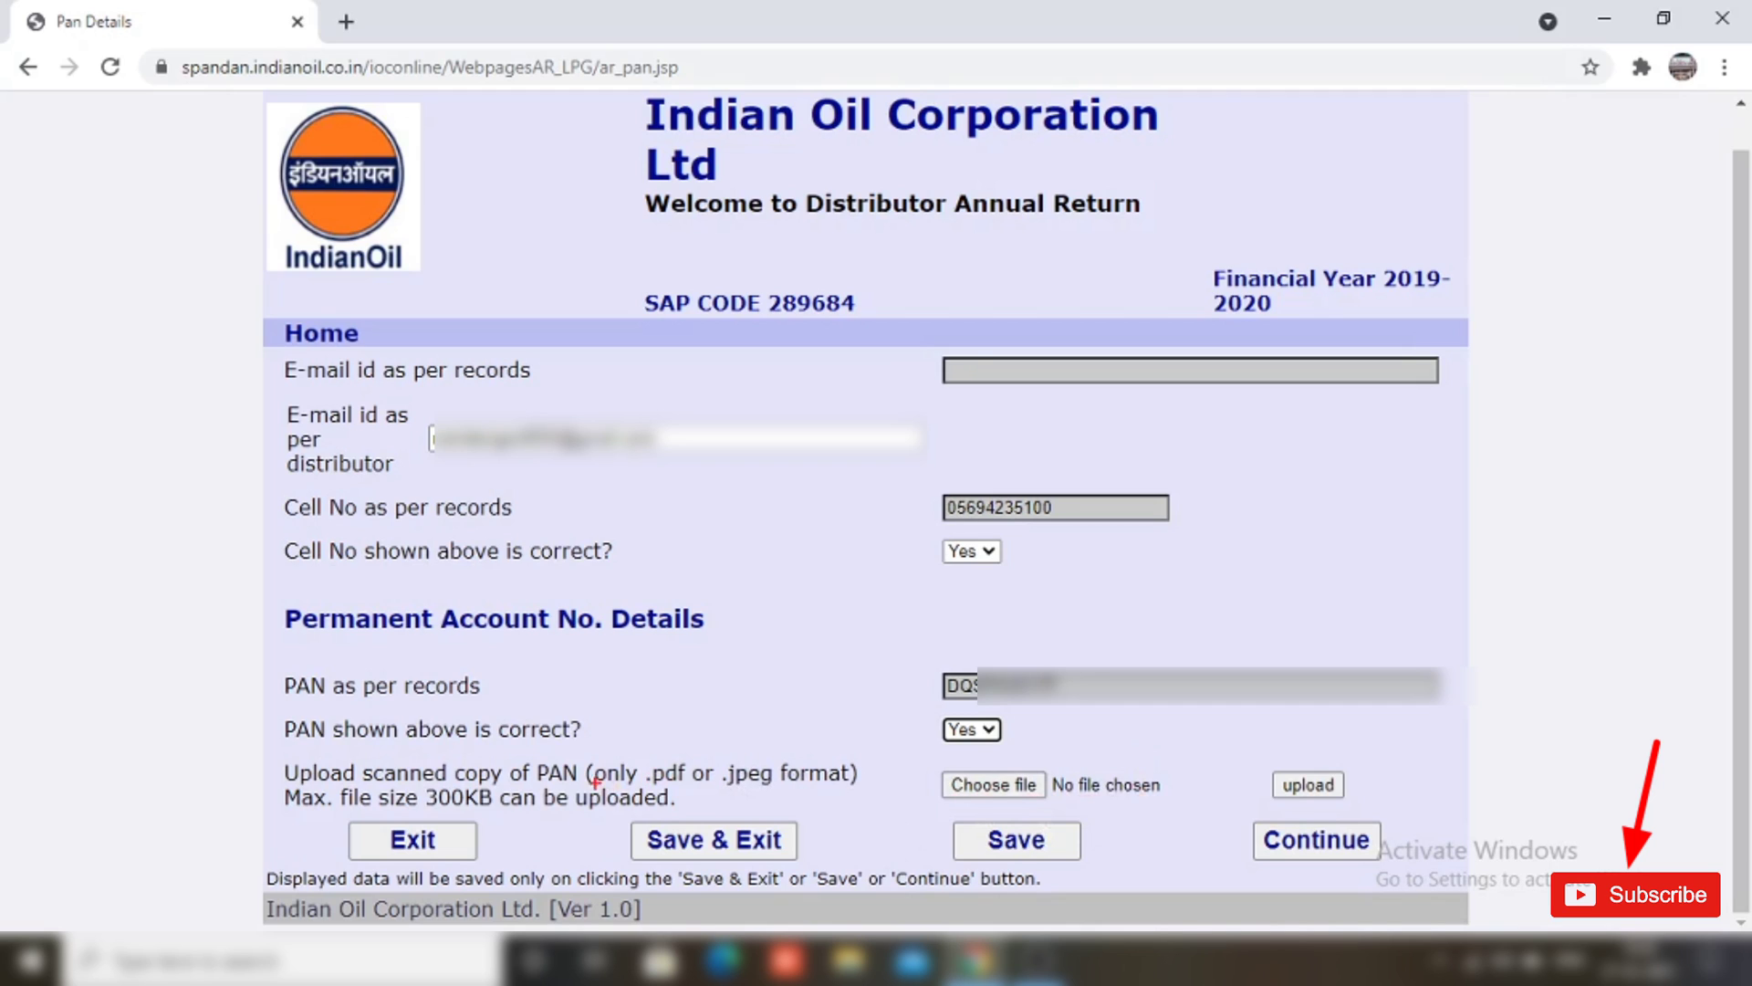
mouse_move(588, 754)
left_mouse_down()
mouse_move(672, 802)
mouse_move(882, 790)
left_mouse_up()
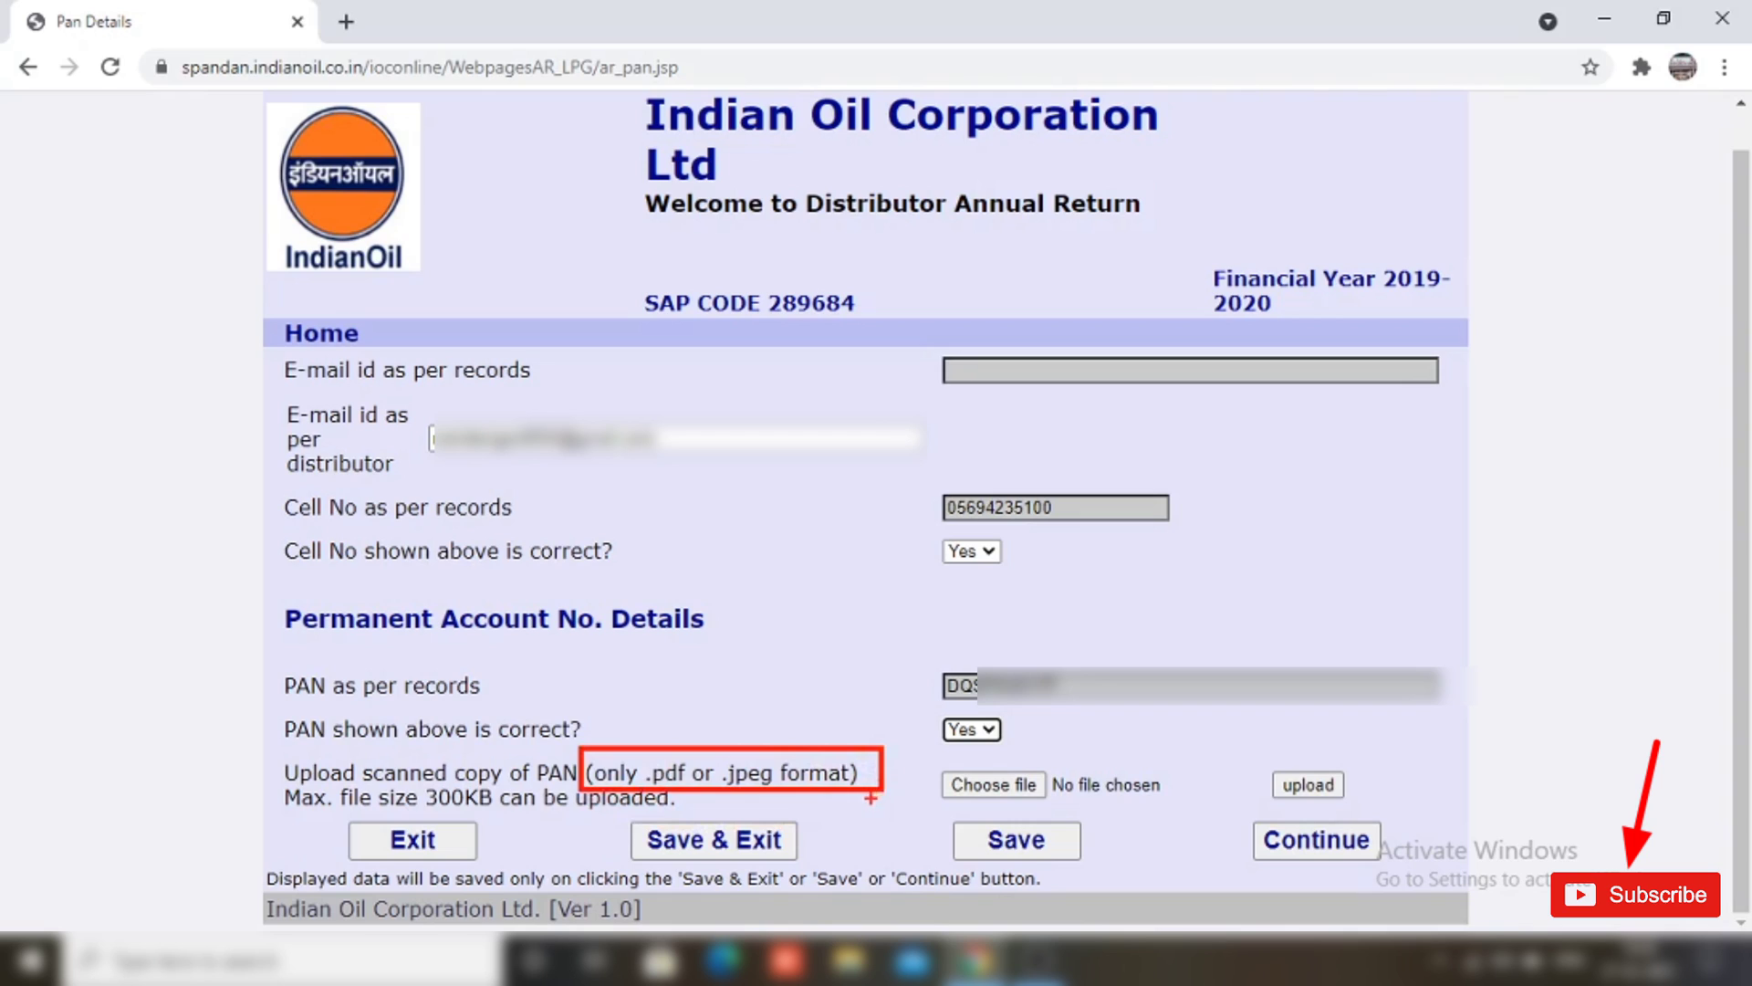
mouse_move(380, 777)
left_mouse_down()
mouse_move(512, 826)
mouse_move(590, 820)
left_mouse_up()
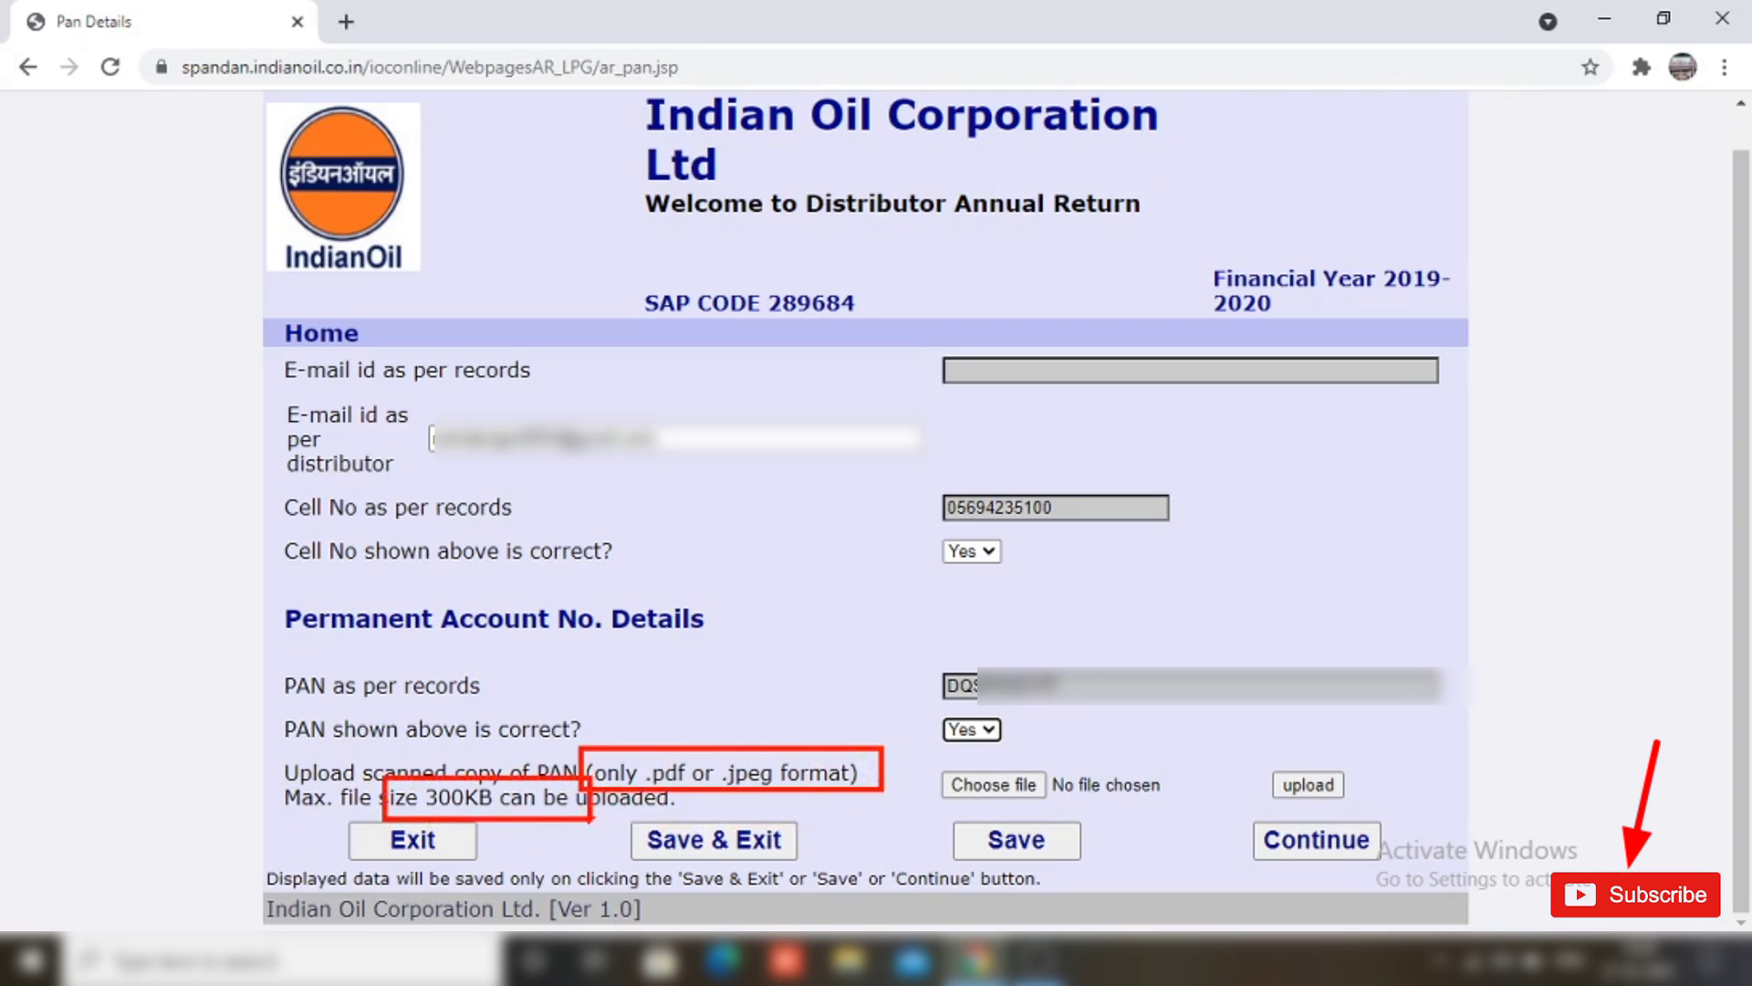
key("Escape")
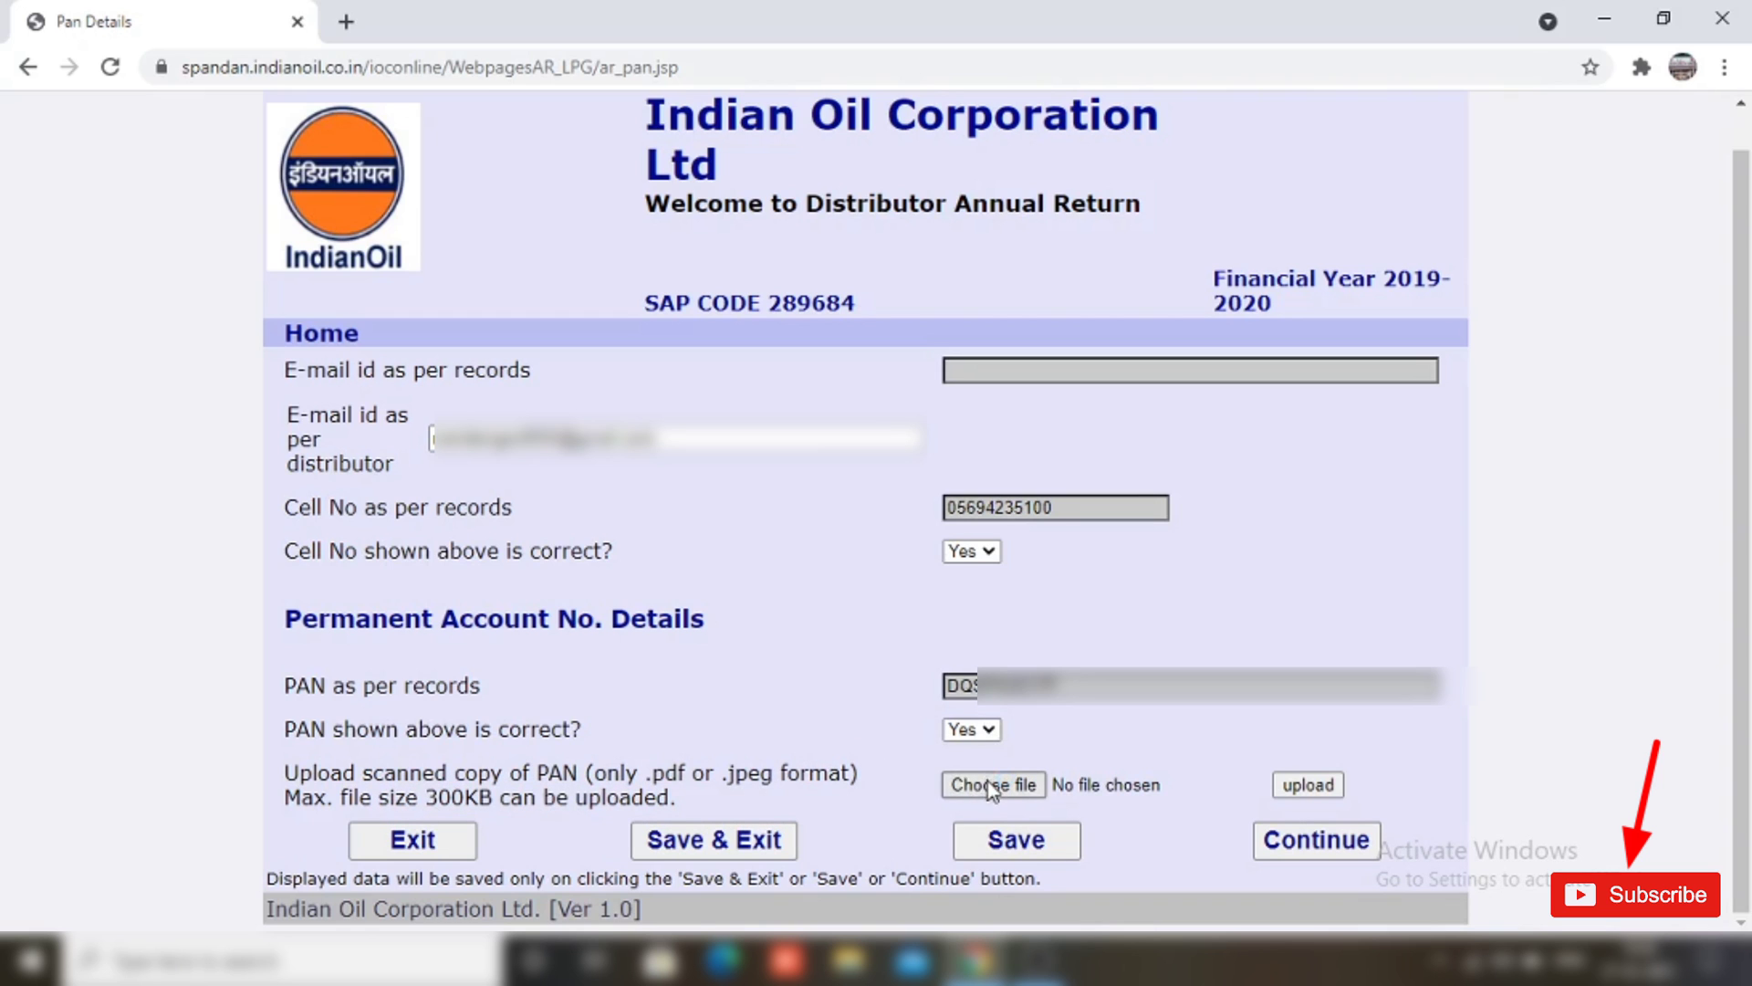
Step: Upload the scanned PAN card image, acknowledge the success alert, and continue
left_click(988, 782)
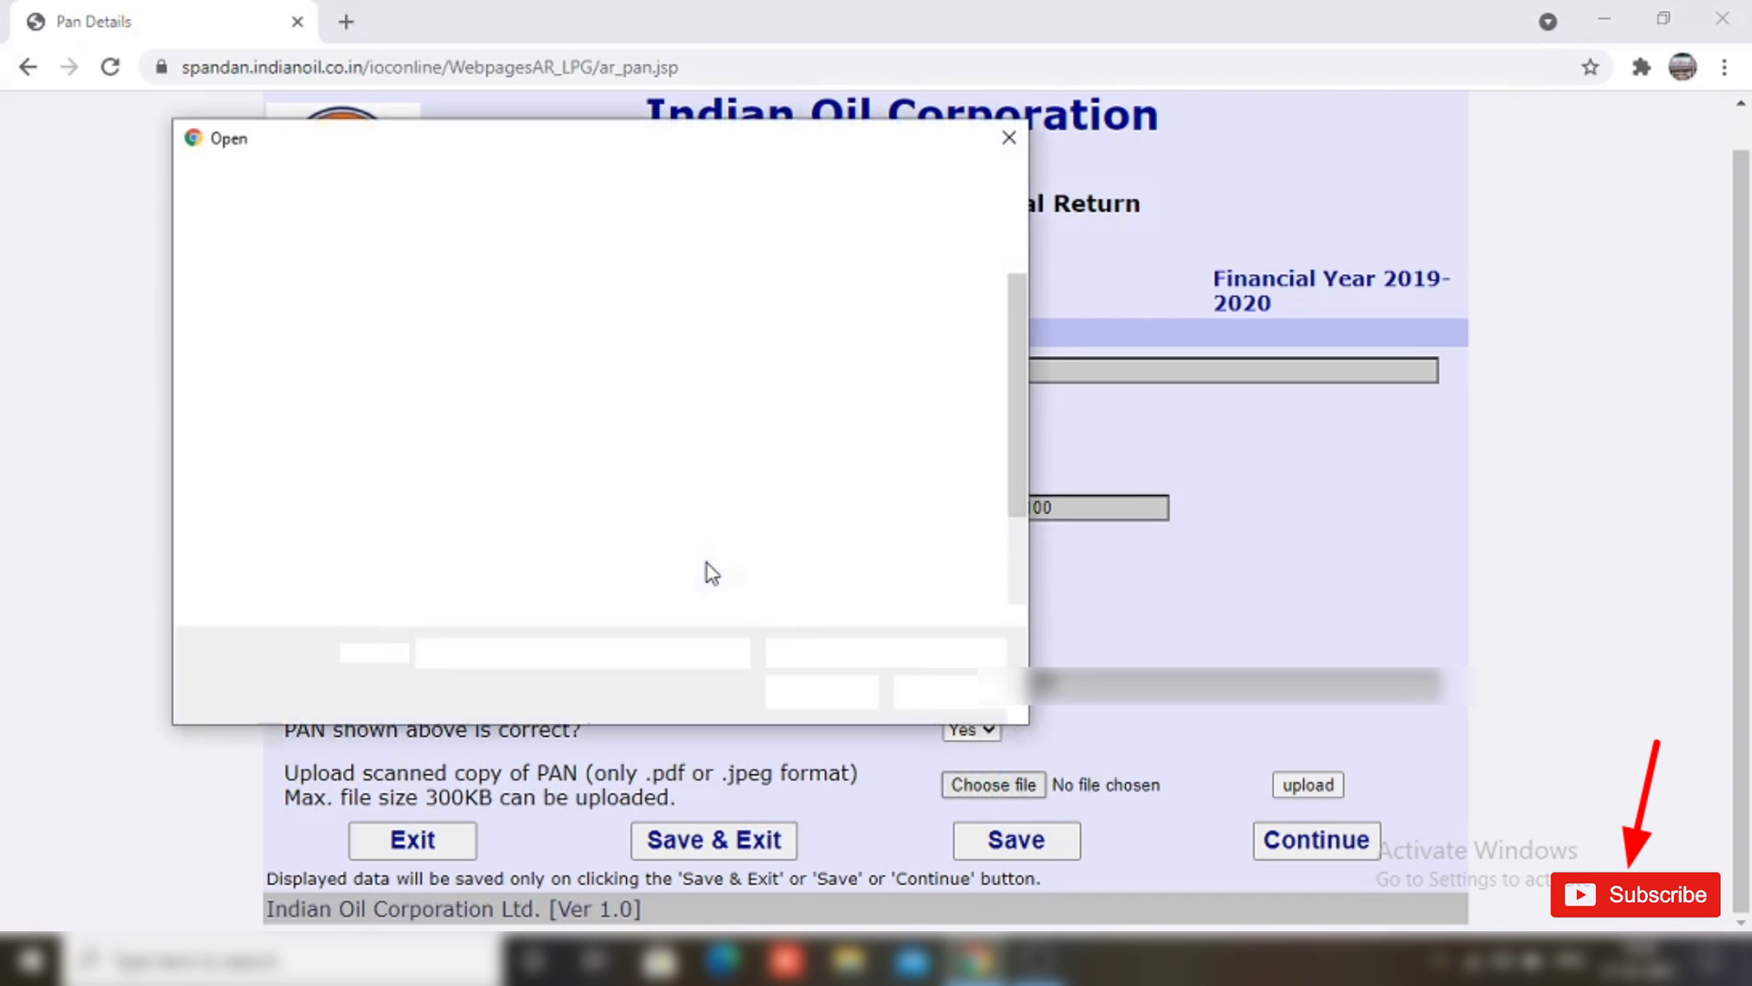
double_click(780, 525)
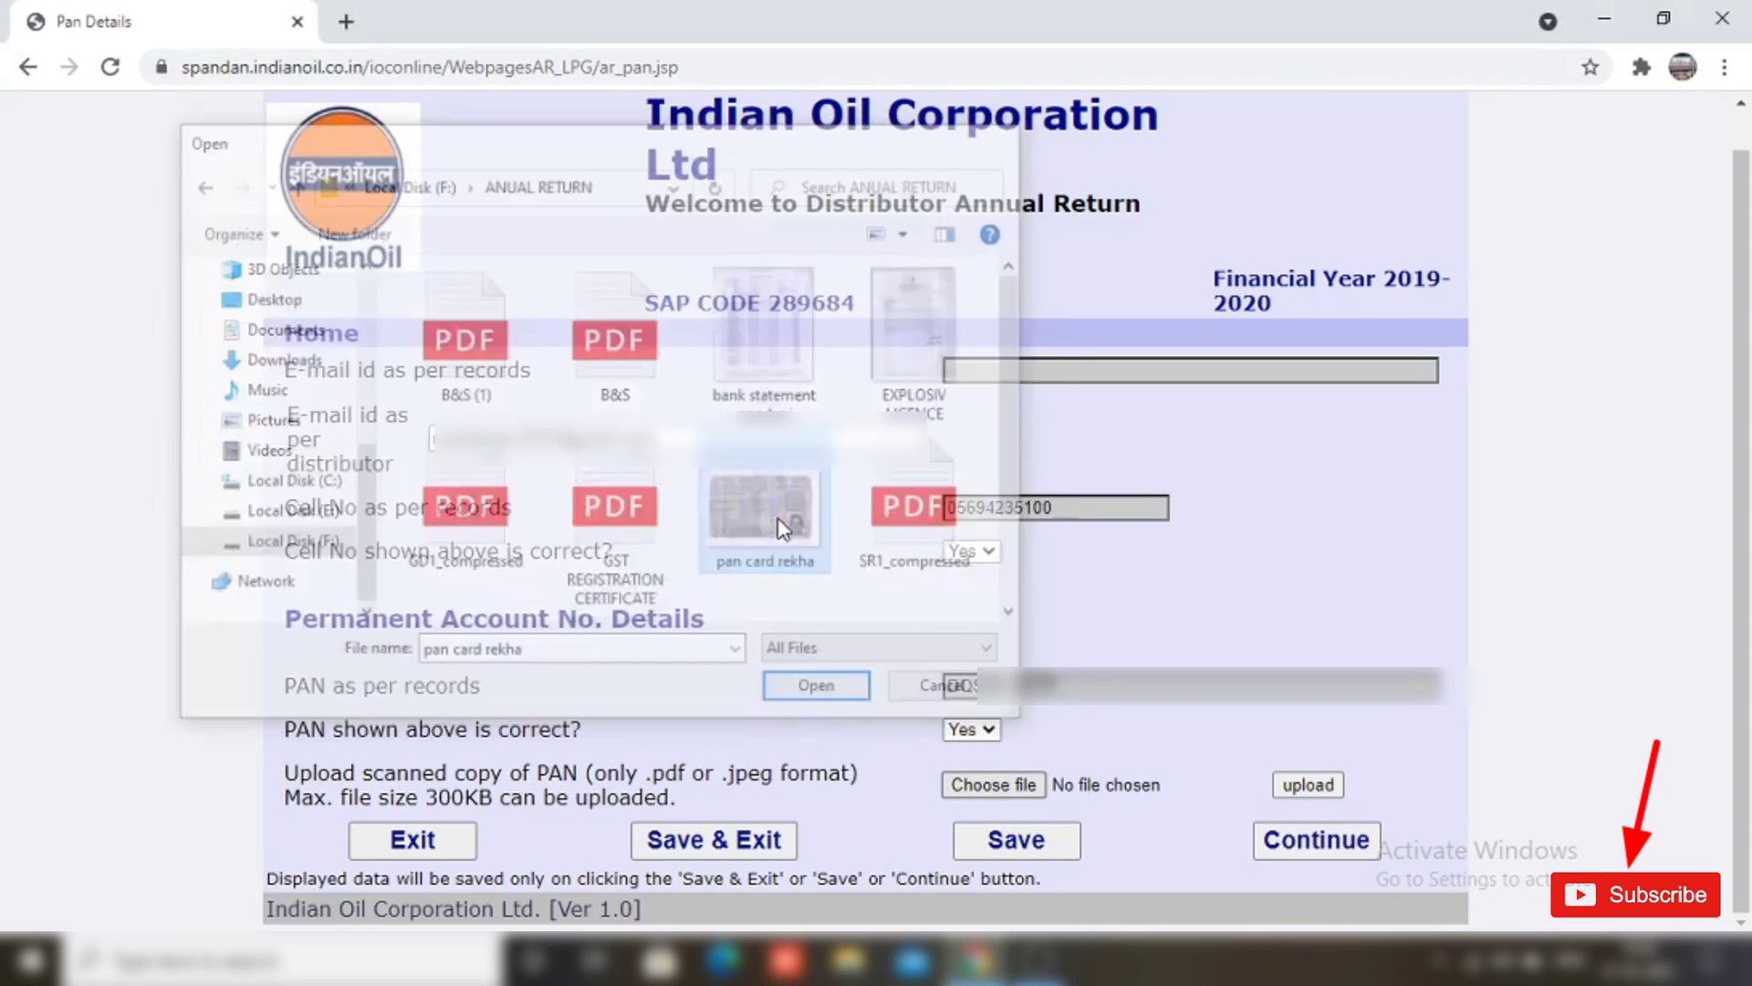
left_click(1318, 790)
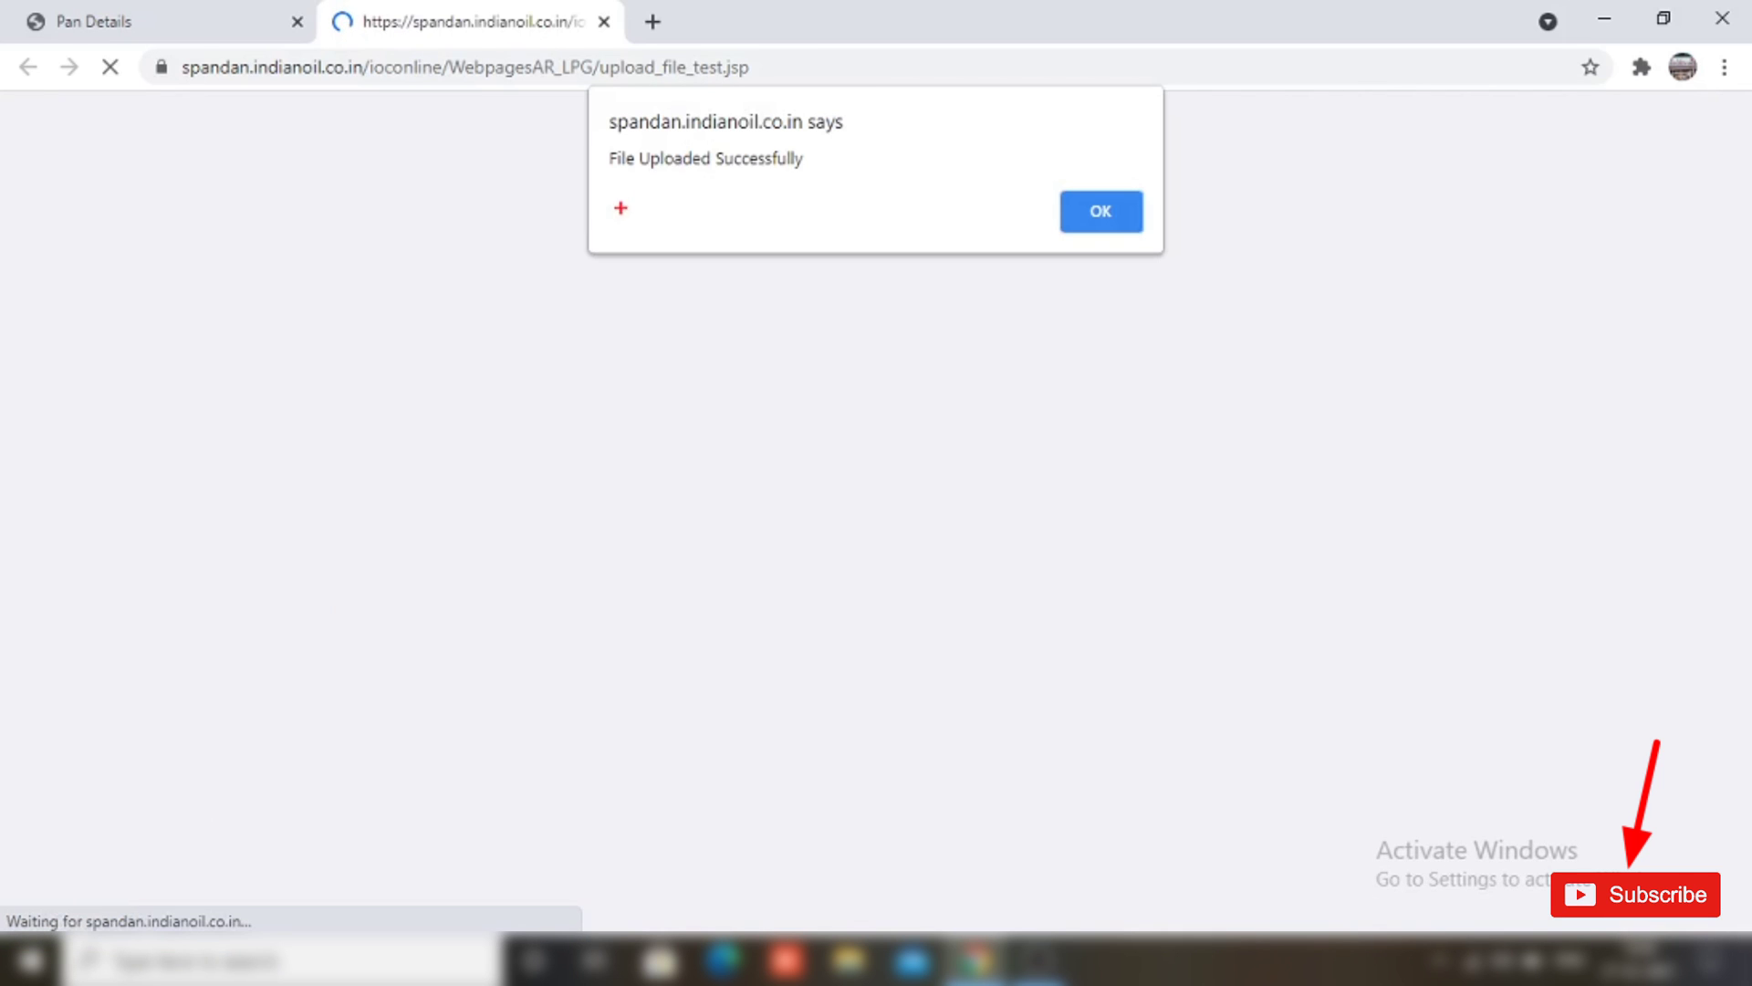
left_click_drag(597, 136, 822, 179)
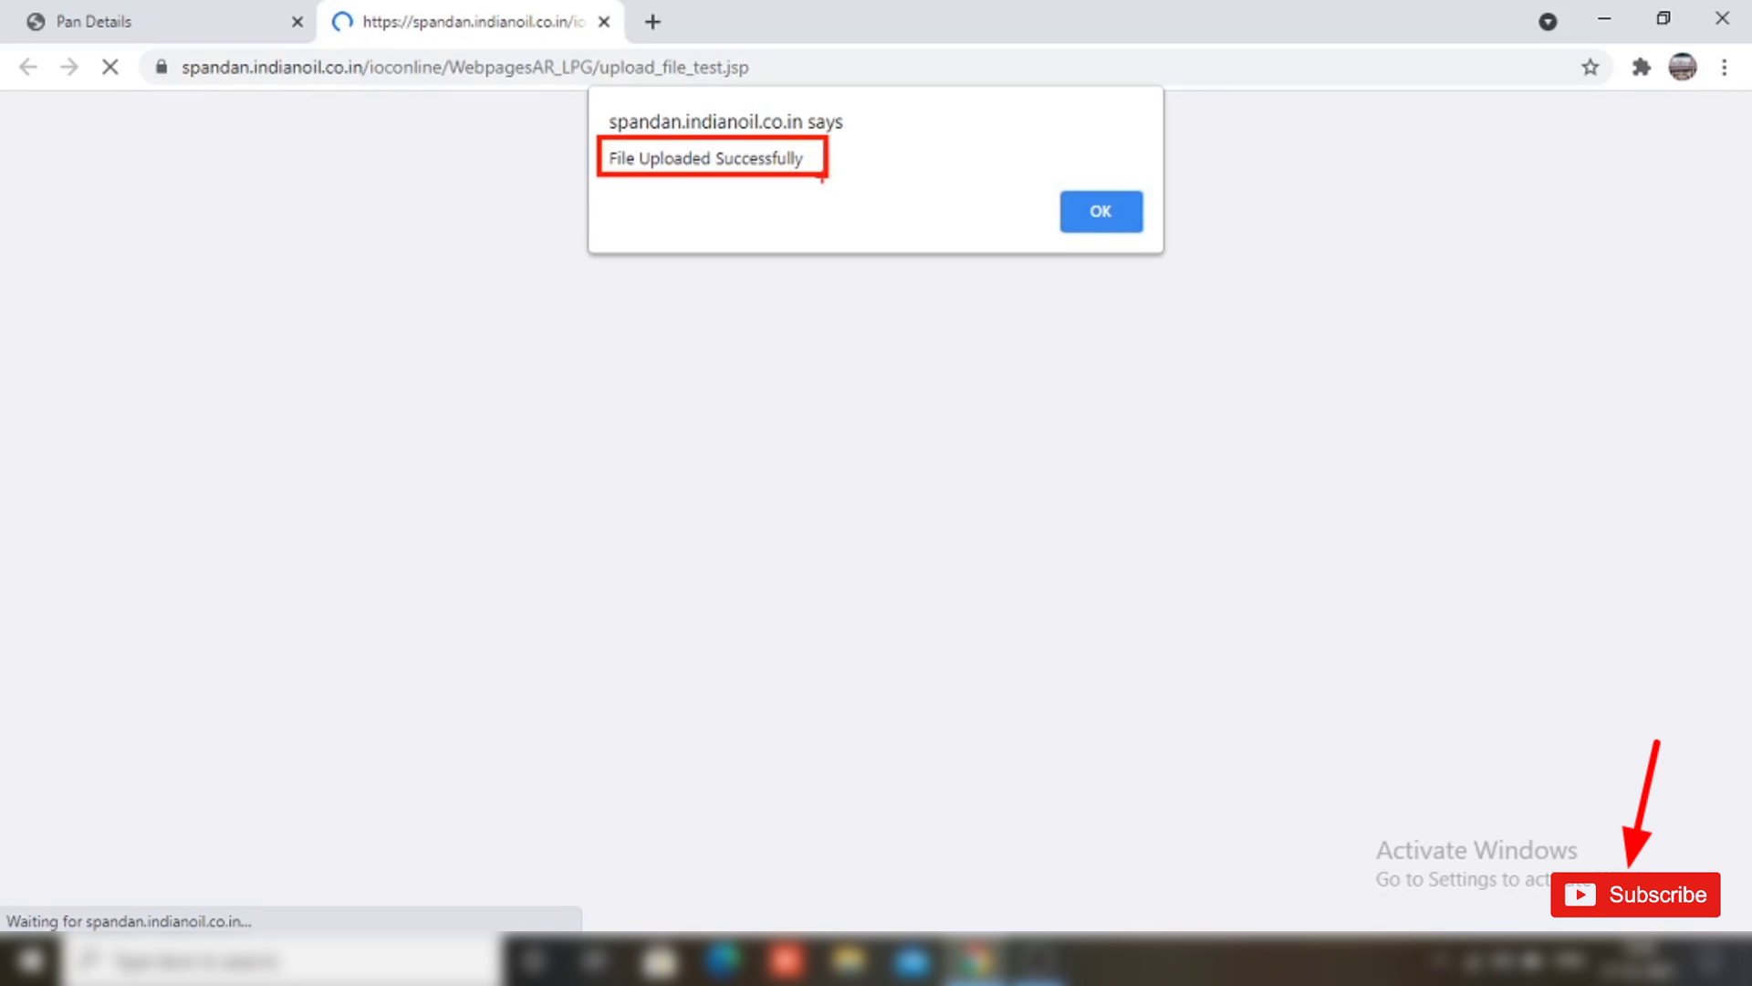
left_click(1111, 218)
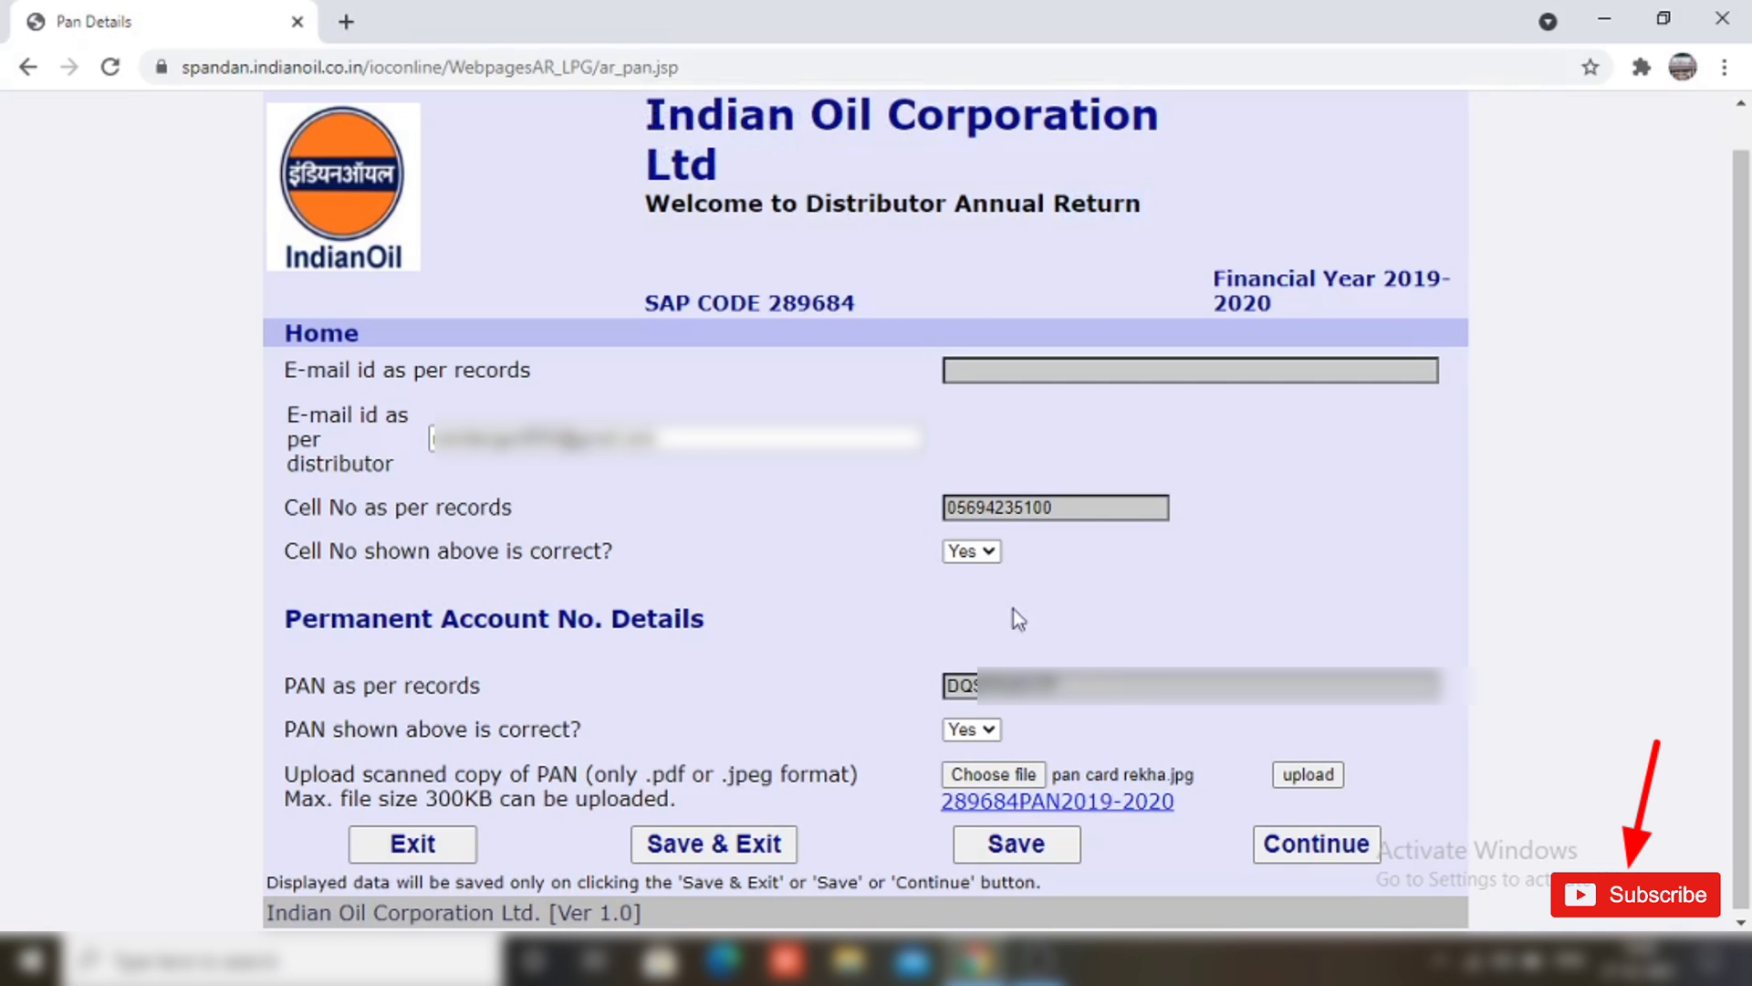
scroll(1109, 704, "down", 1)
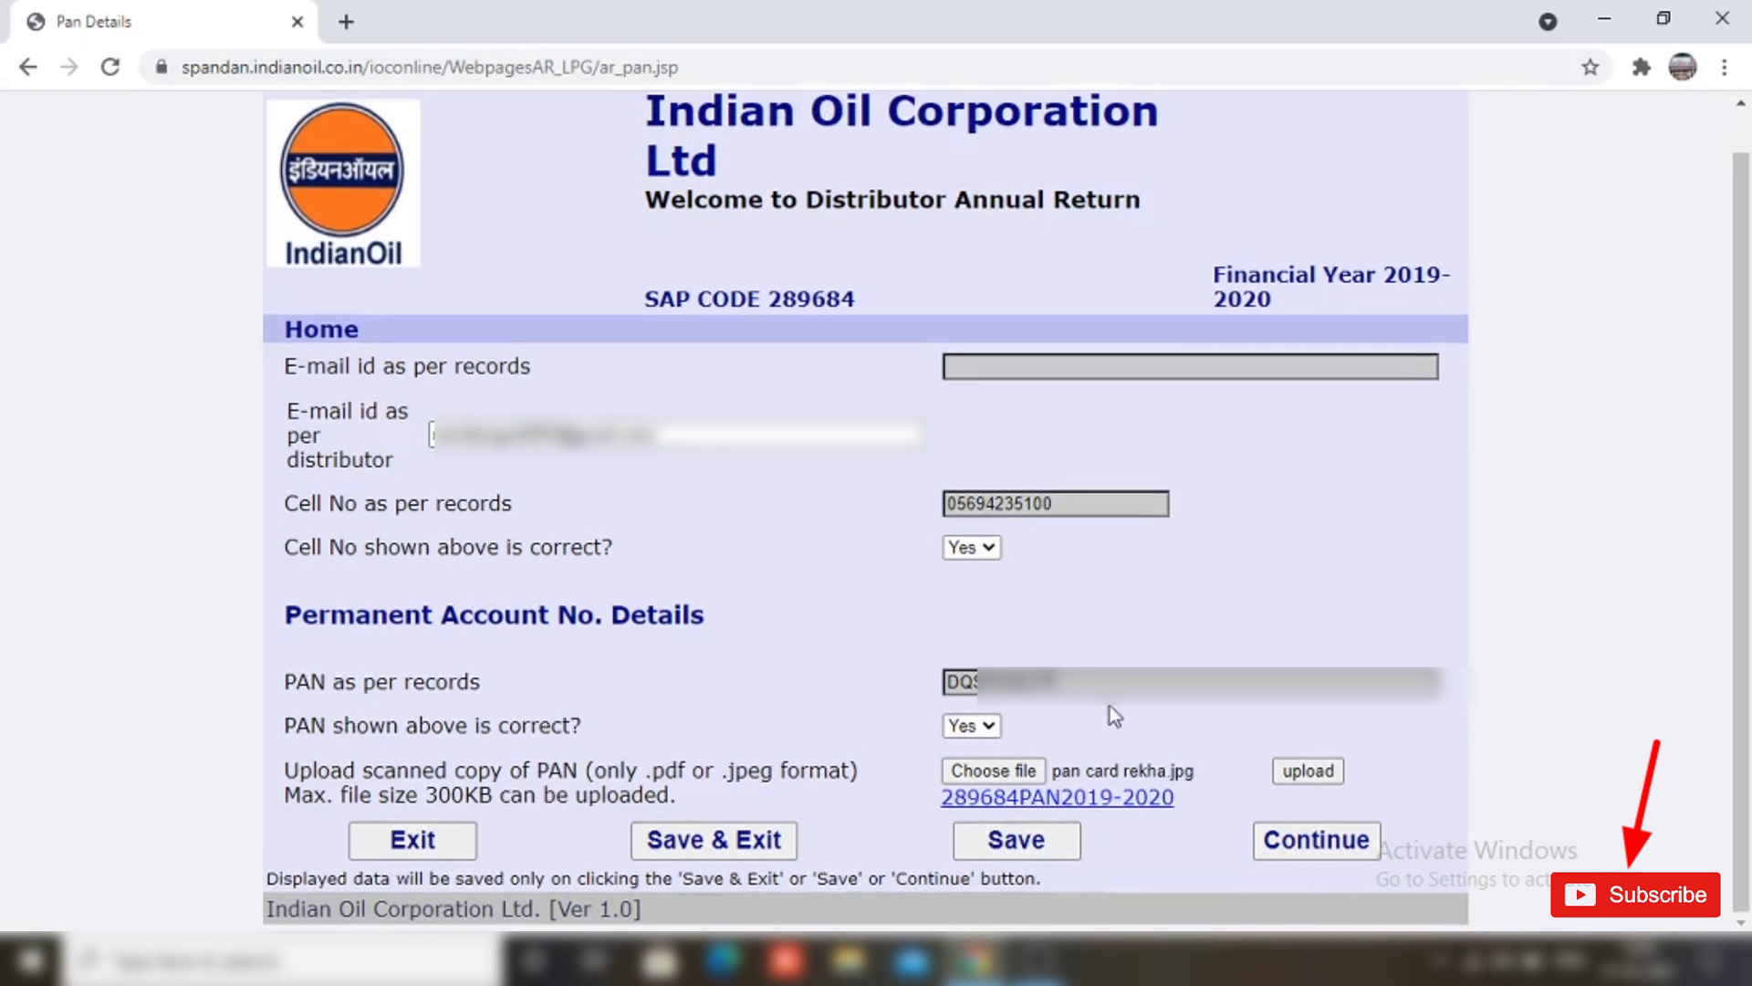
left_click(1327, 849)
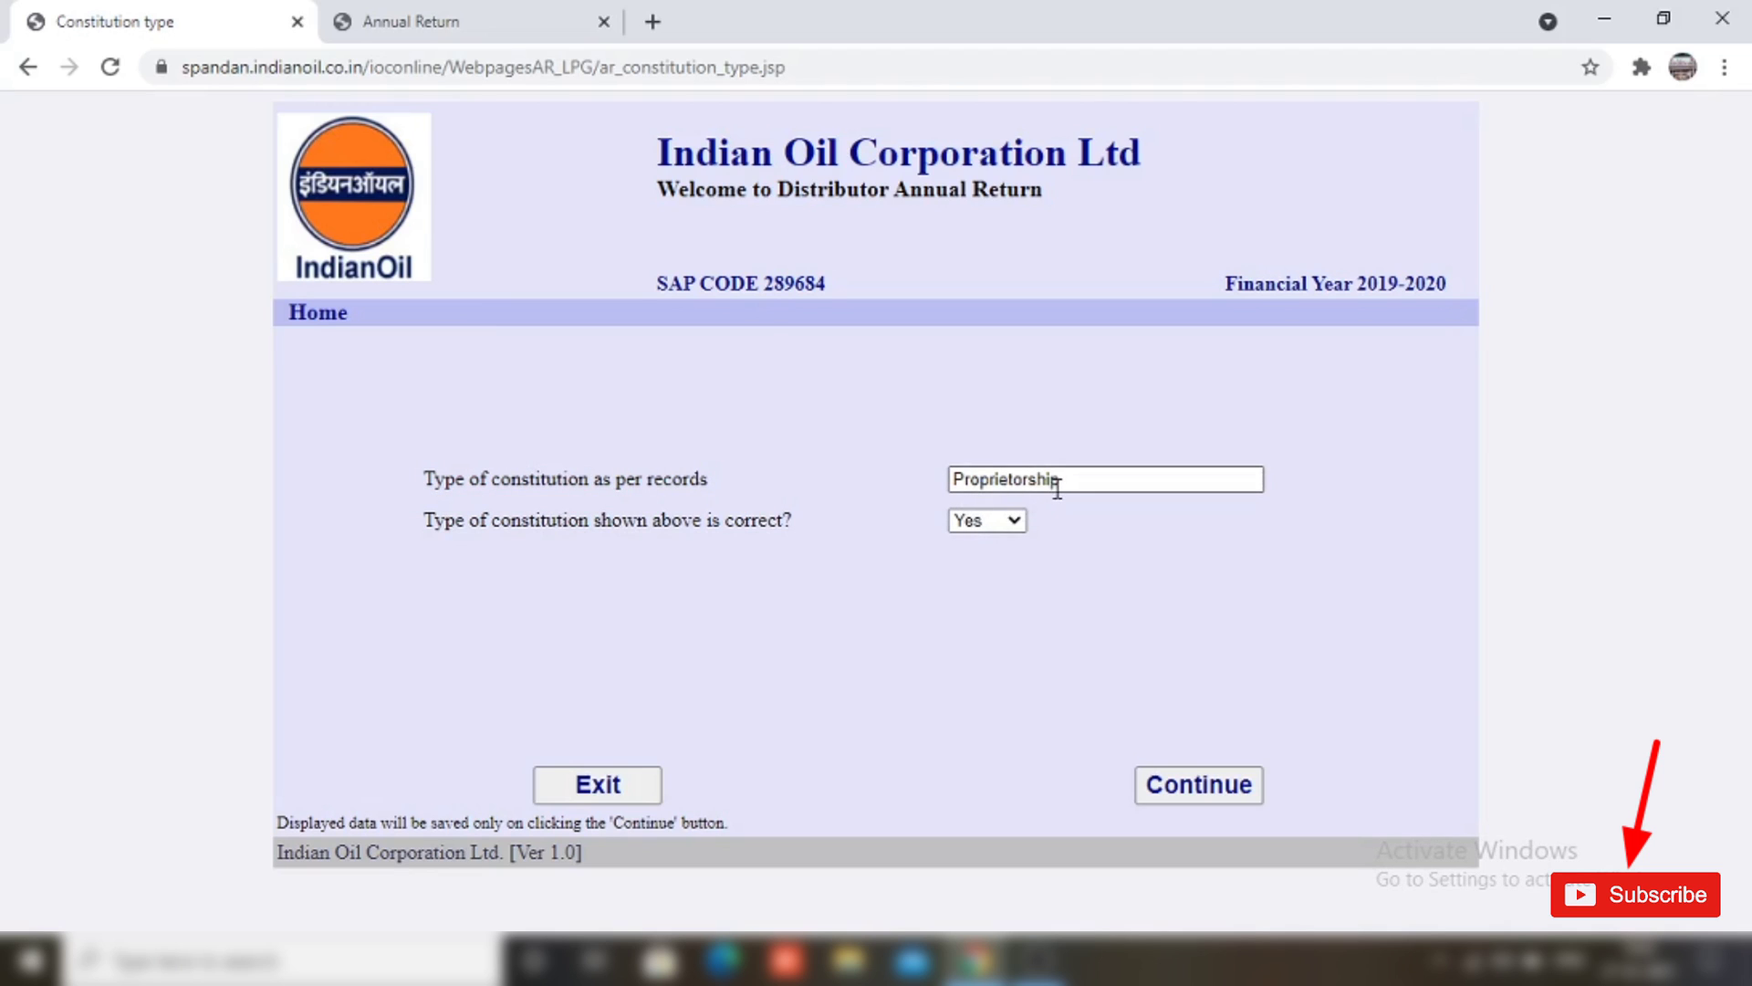
Step: Mark the Proprietorship constitution type as correct (Yes) and continue to agreement details
left_click(1008, 521)
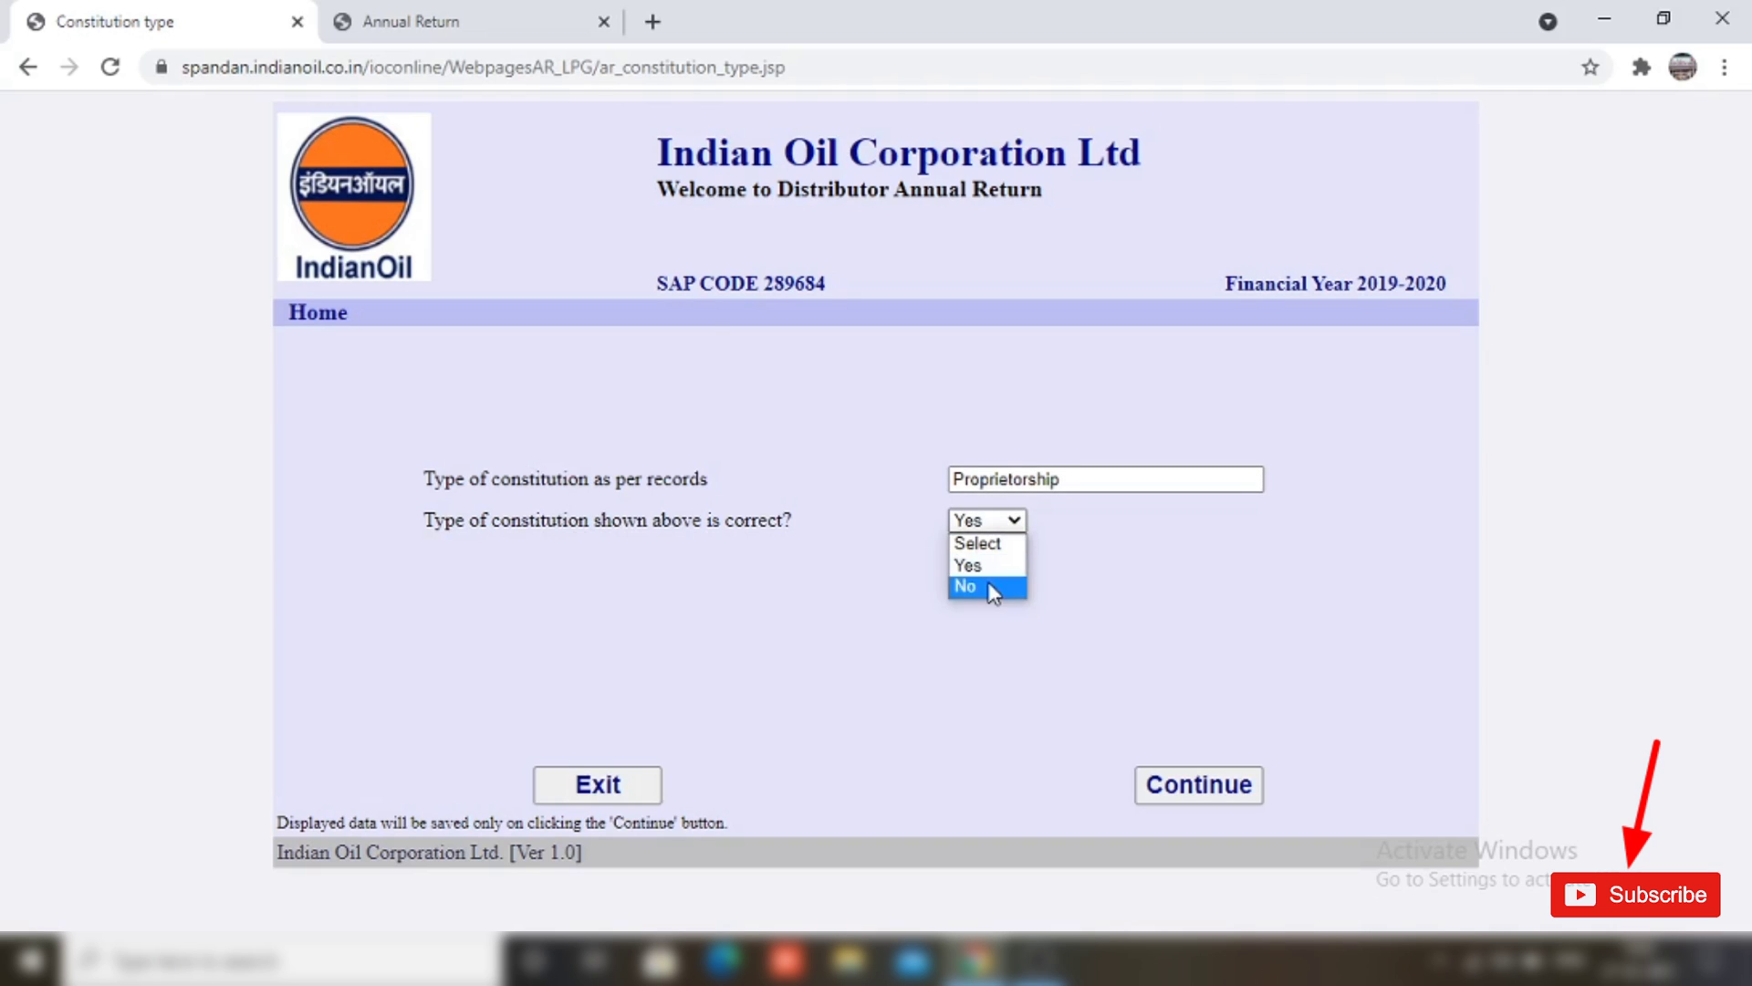
left_click(969, 587)
left_click(1091, 212)
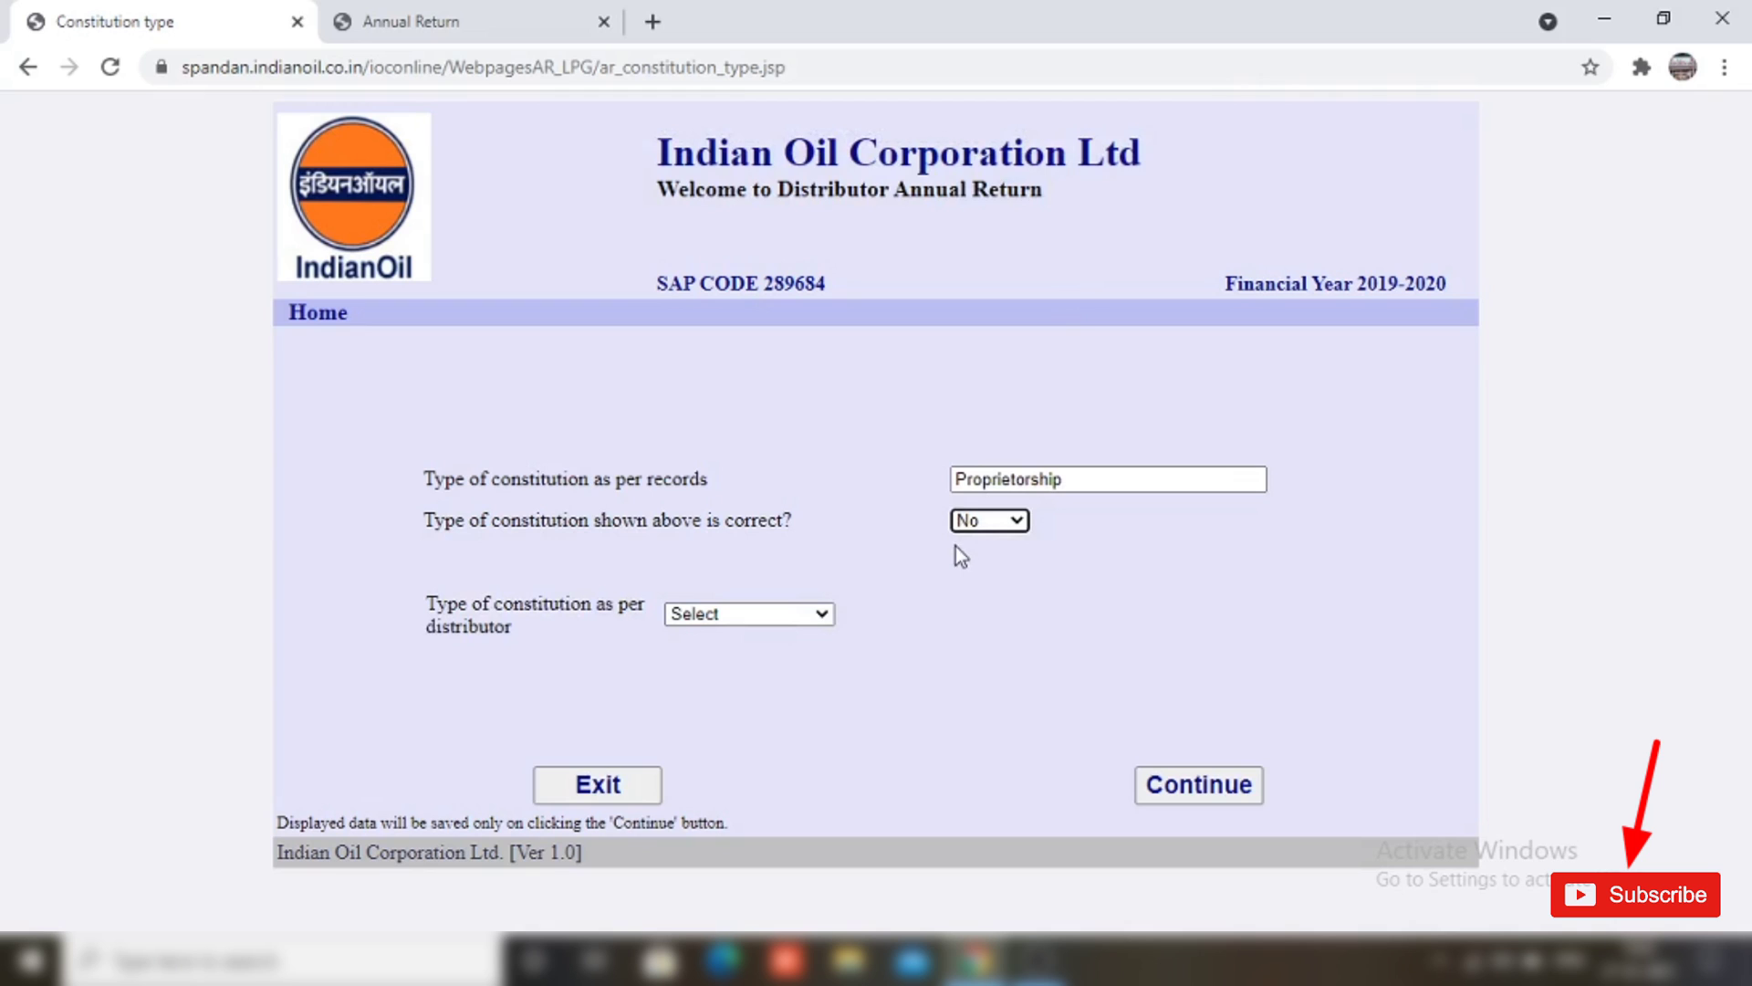
left_click(785, 613)
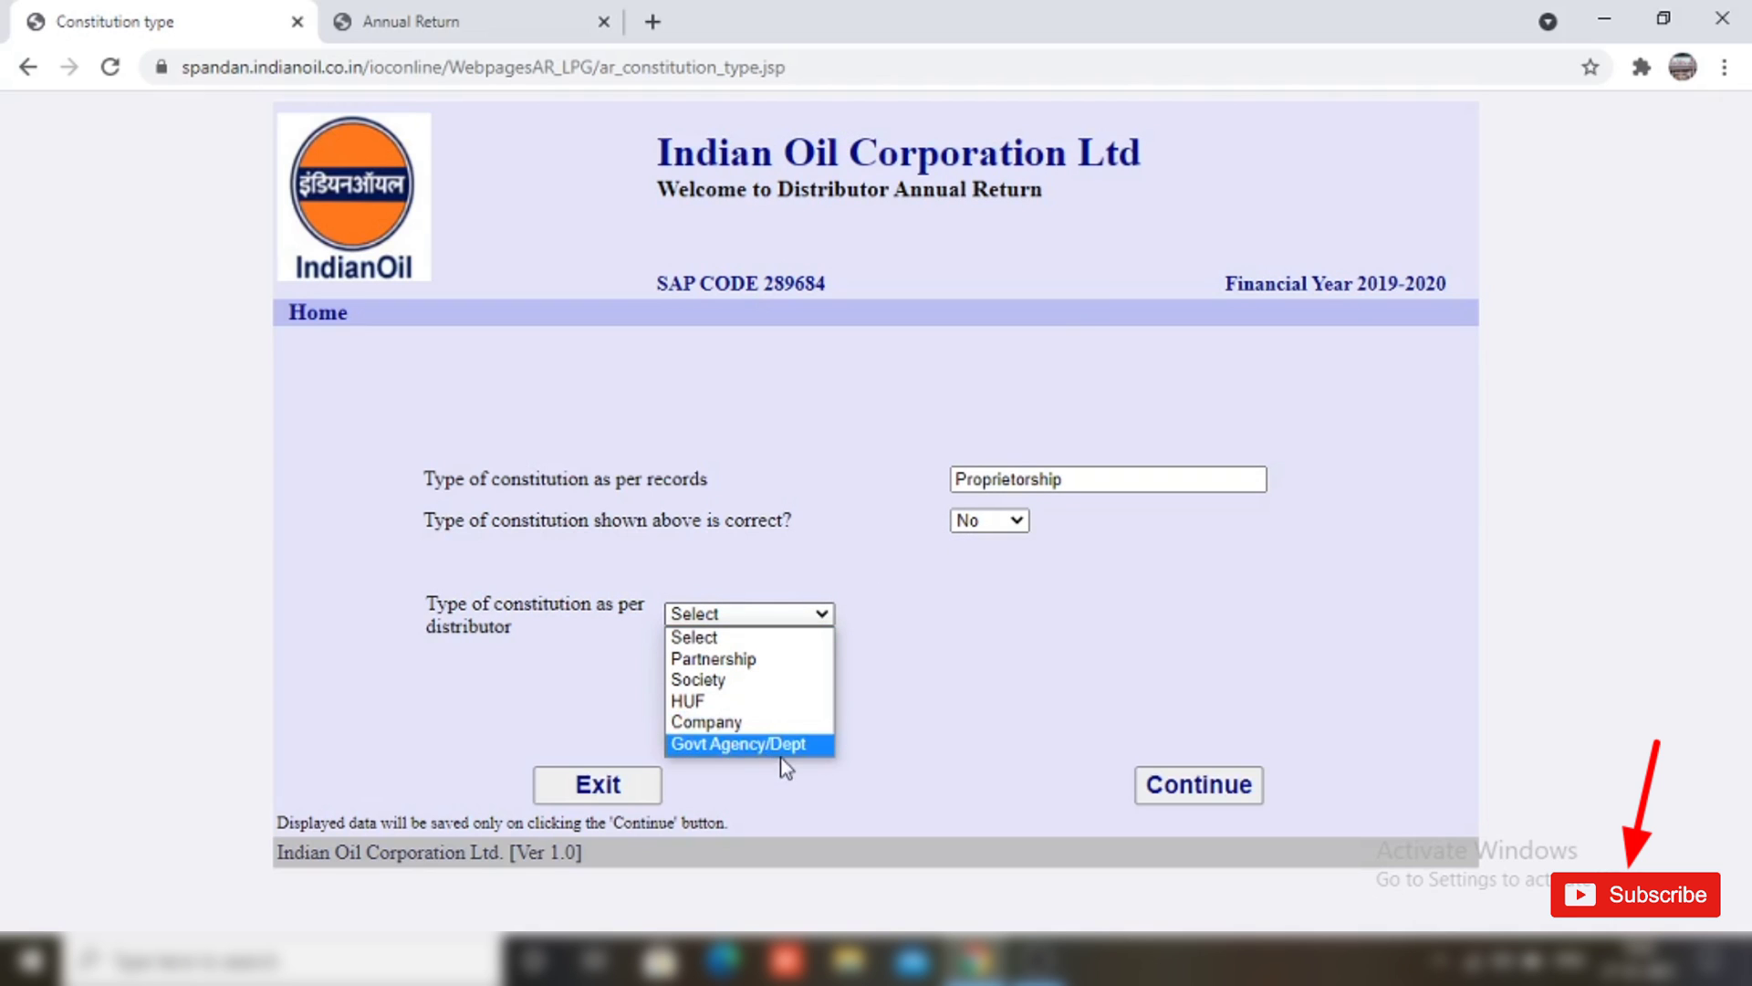
left_click(940, 615)
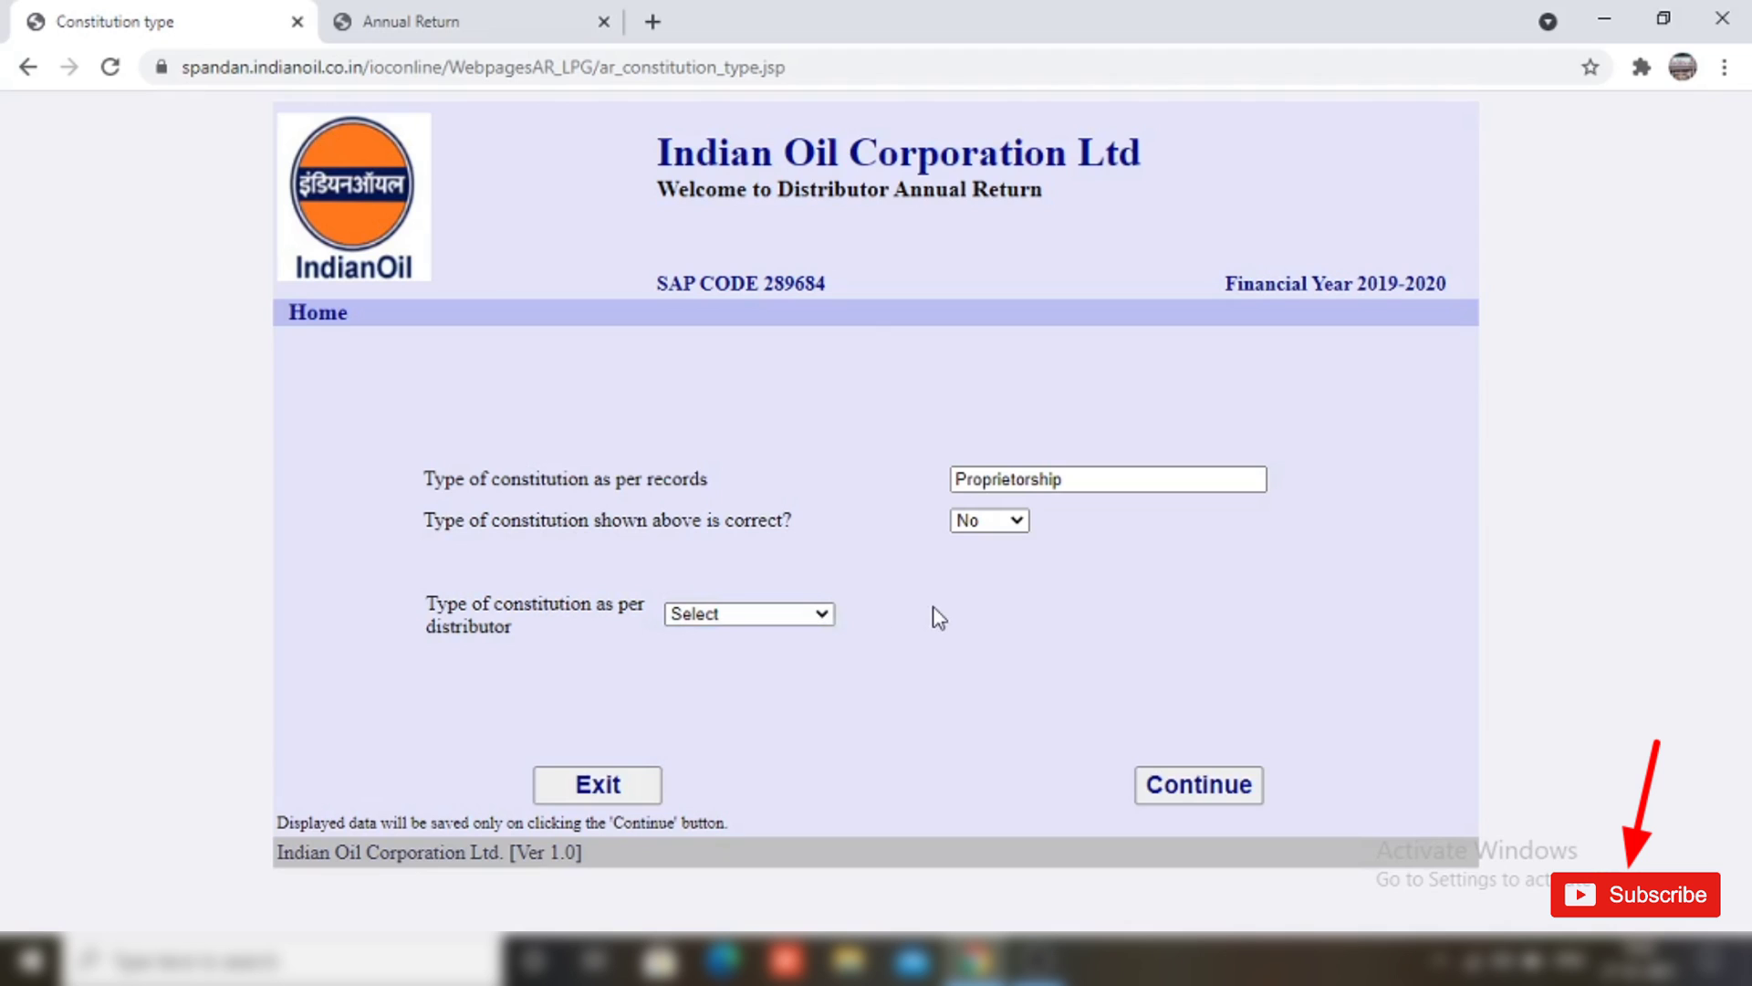
left_click(1013, 528)
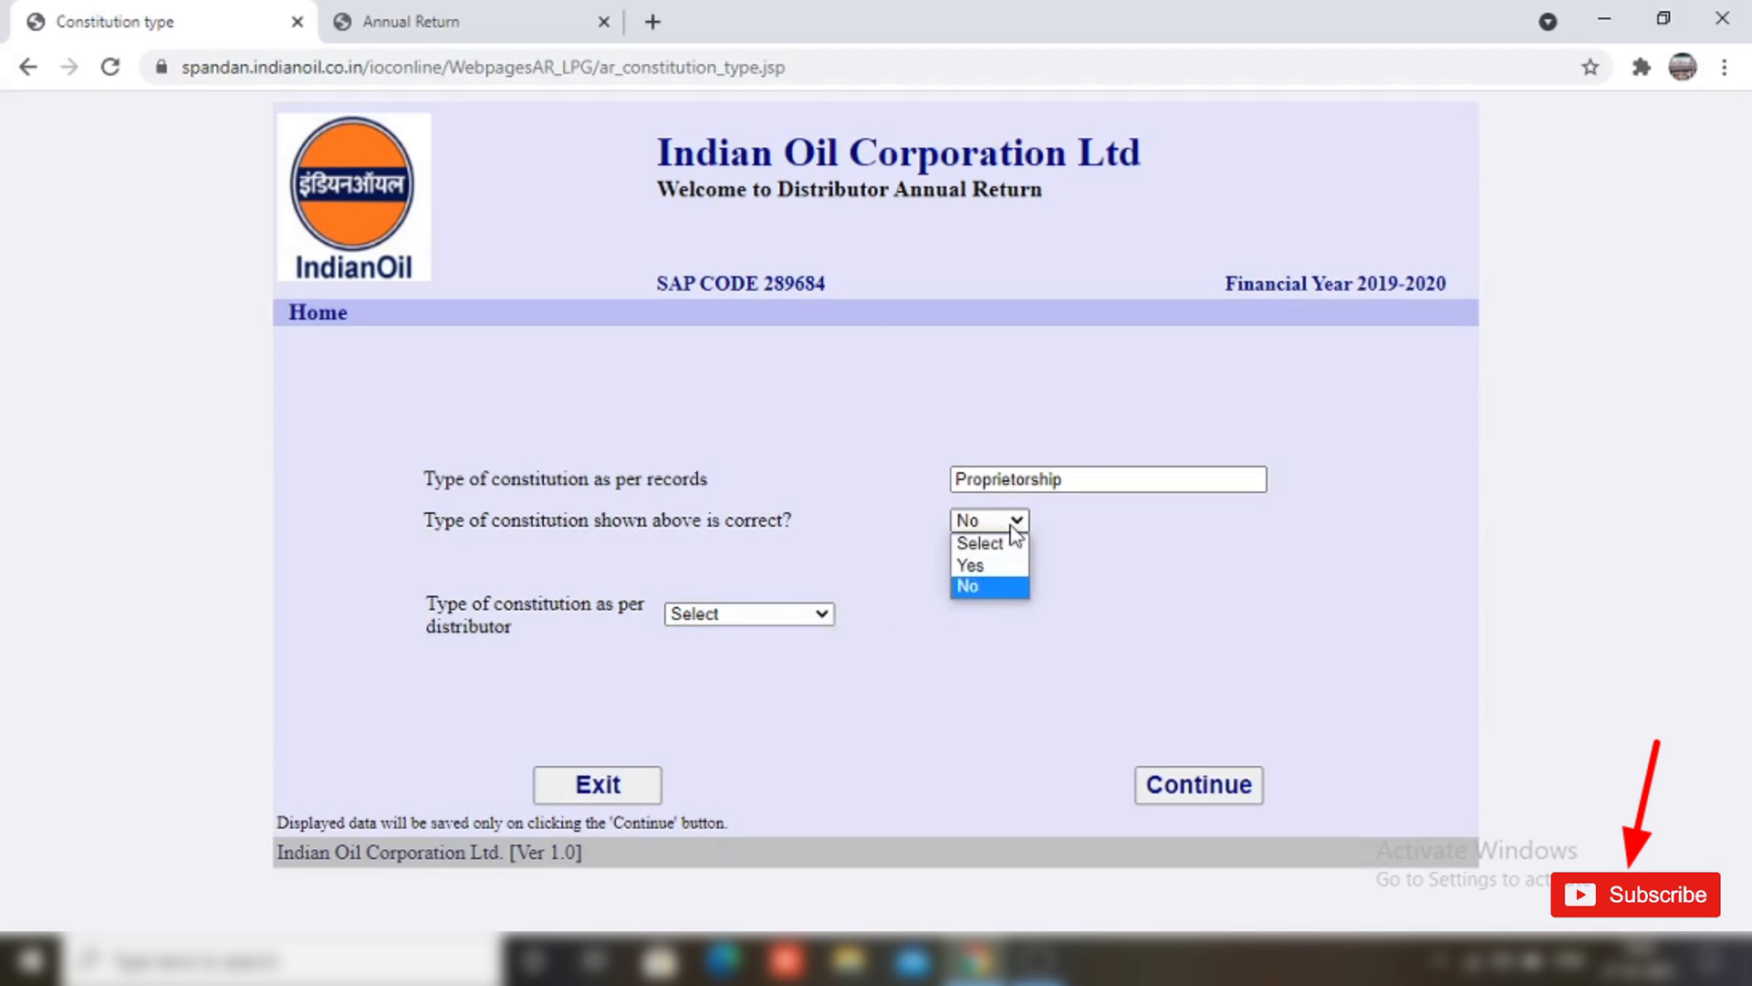
left_click(1004, 563)
left_click(1091, 213)
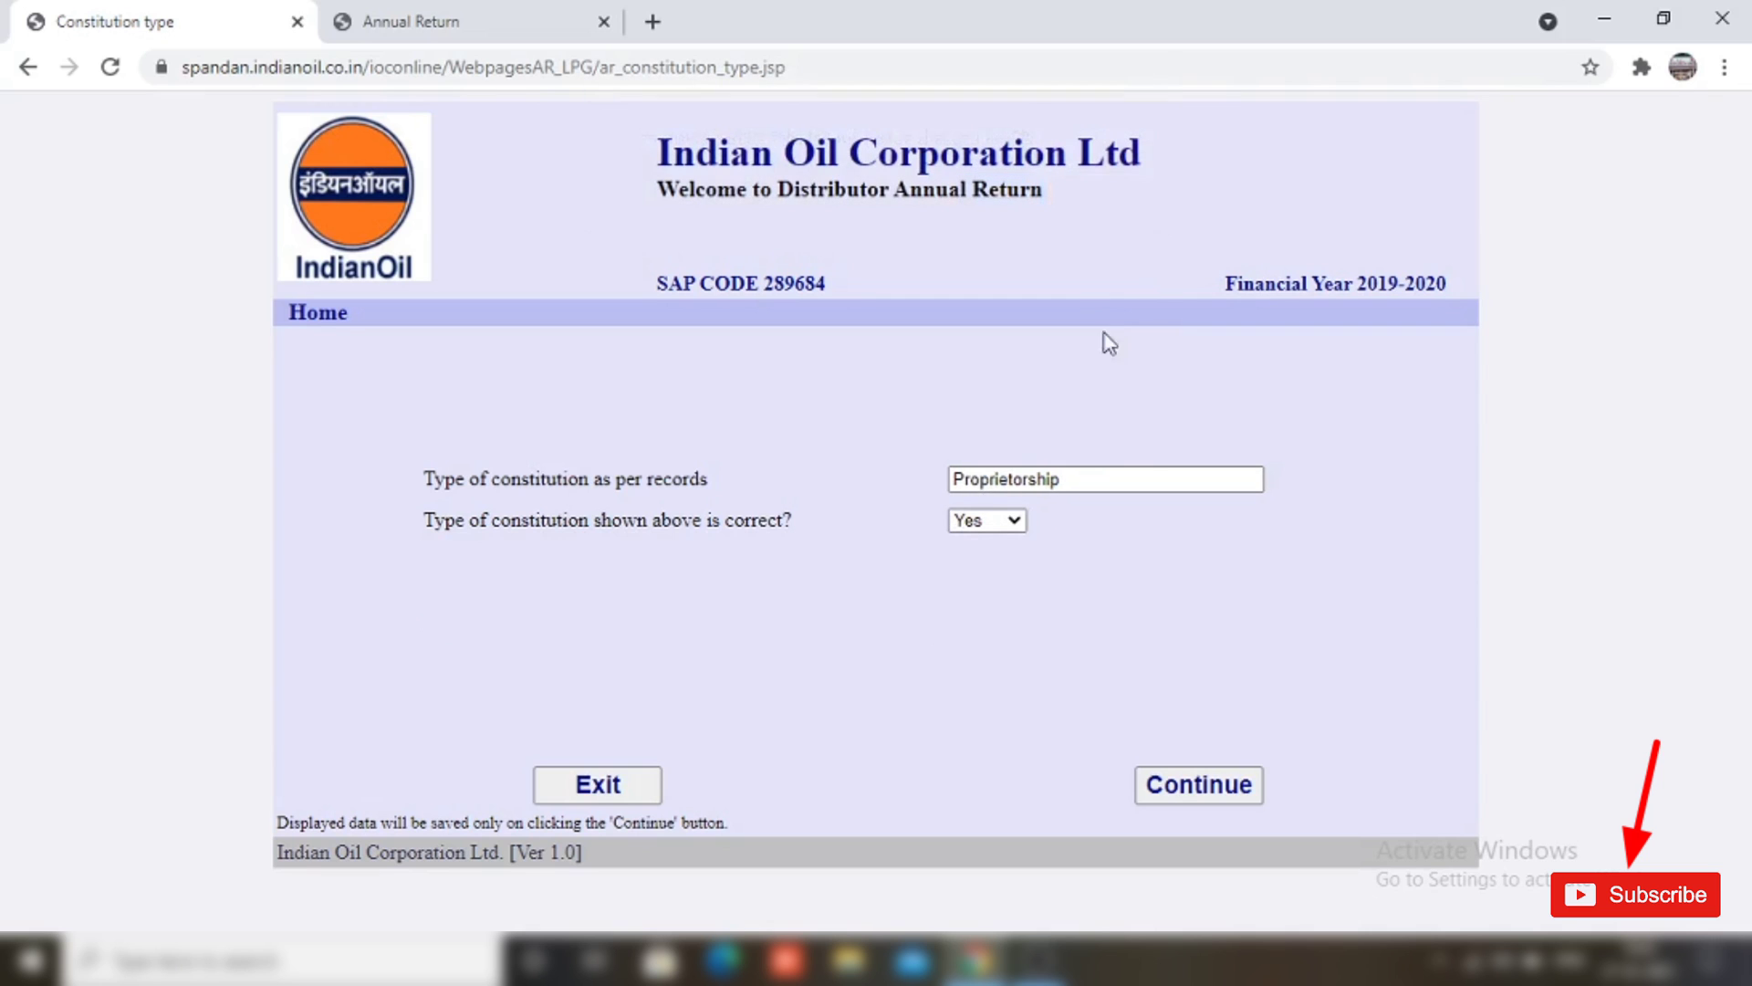
left_click(1199, 792)
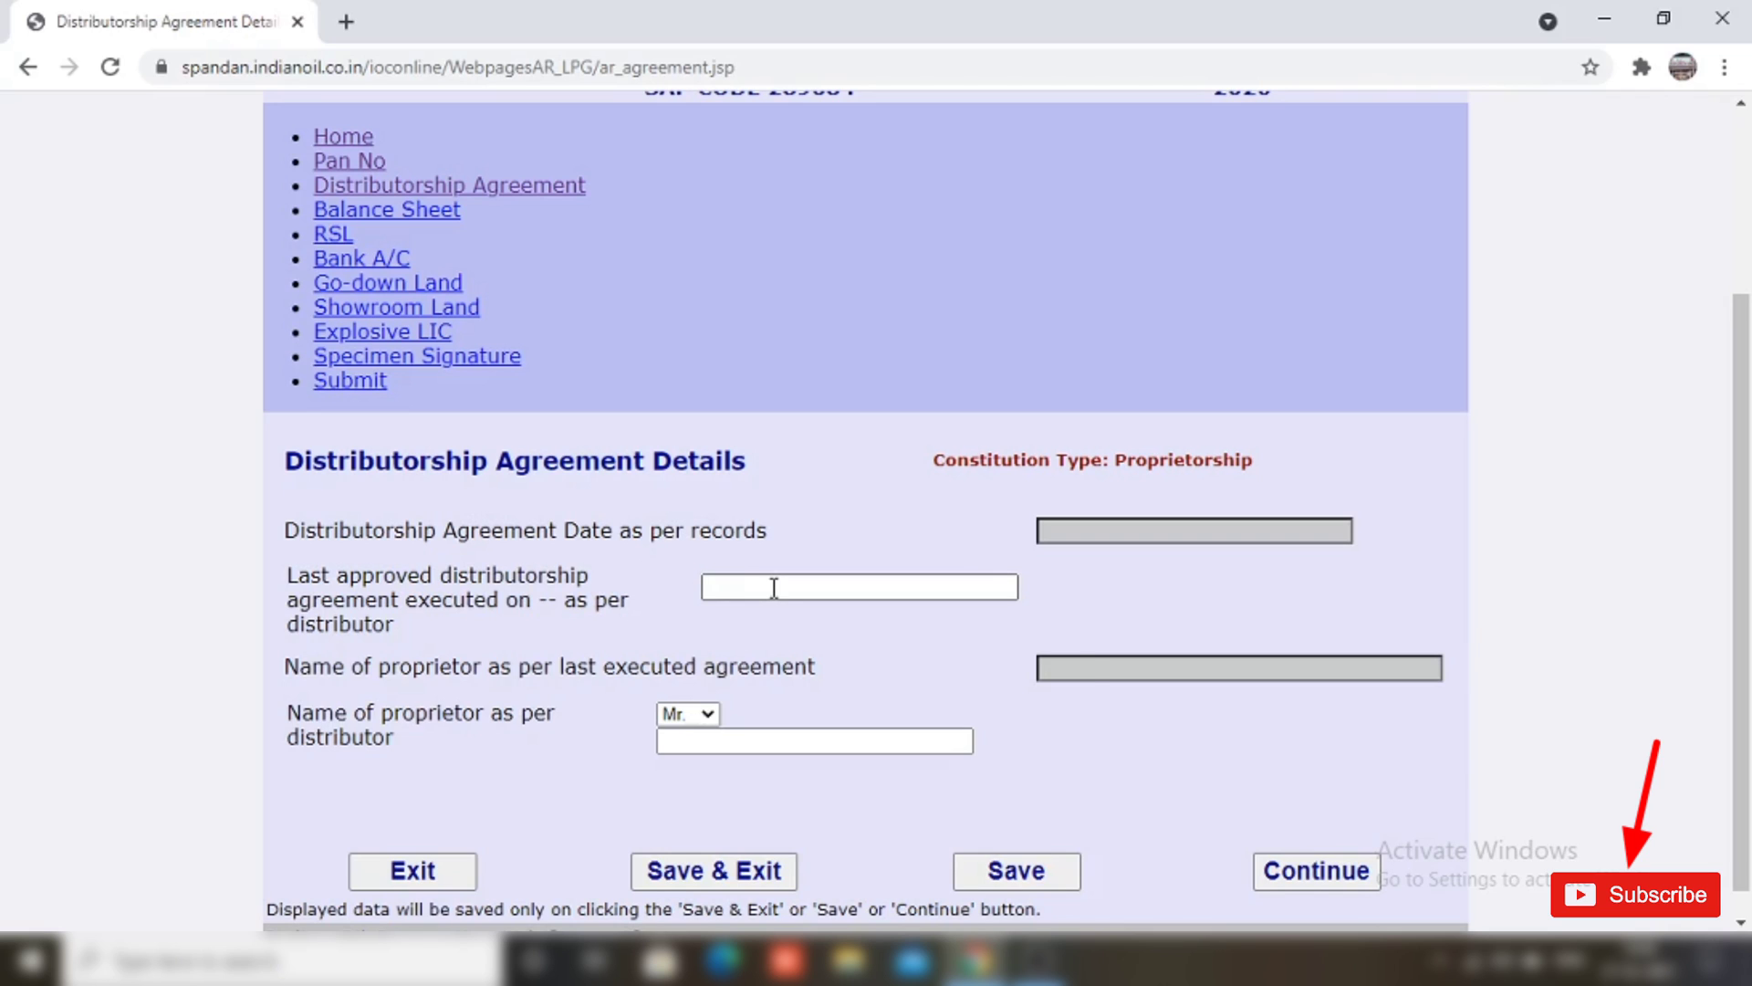
Step: Enter agreement date 19/01/2016 and the proprietor's name with title Mrs., then continue
left_click(775, 588)
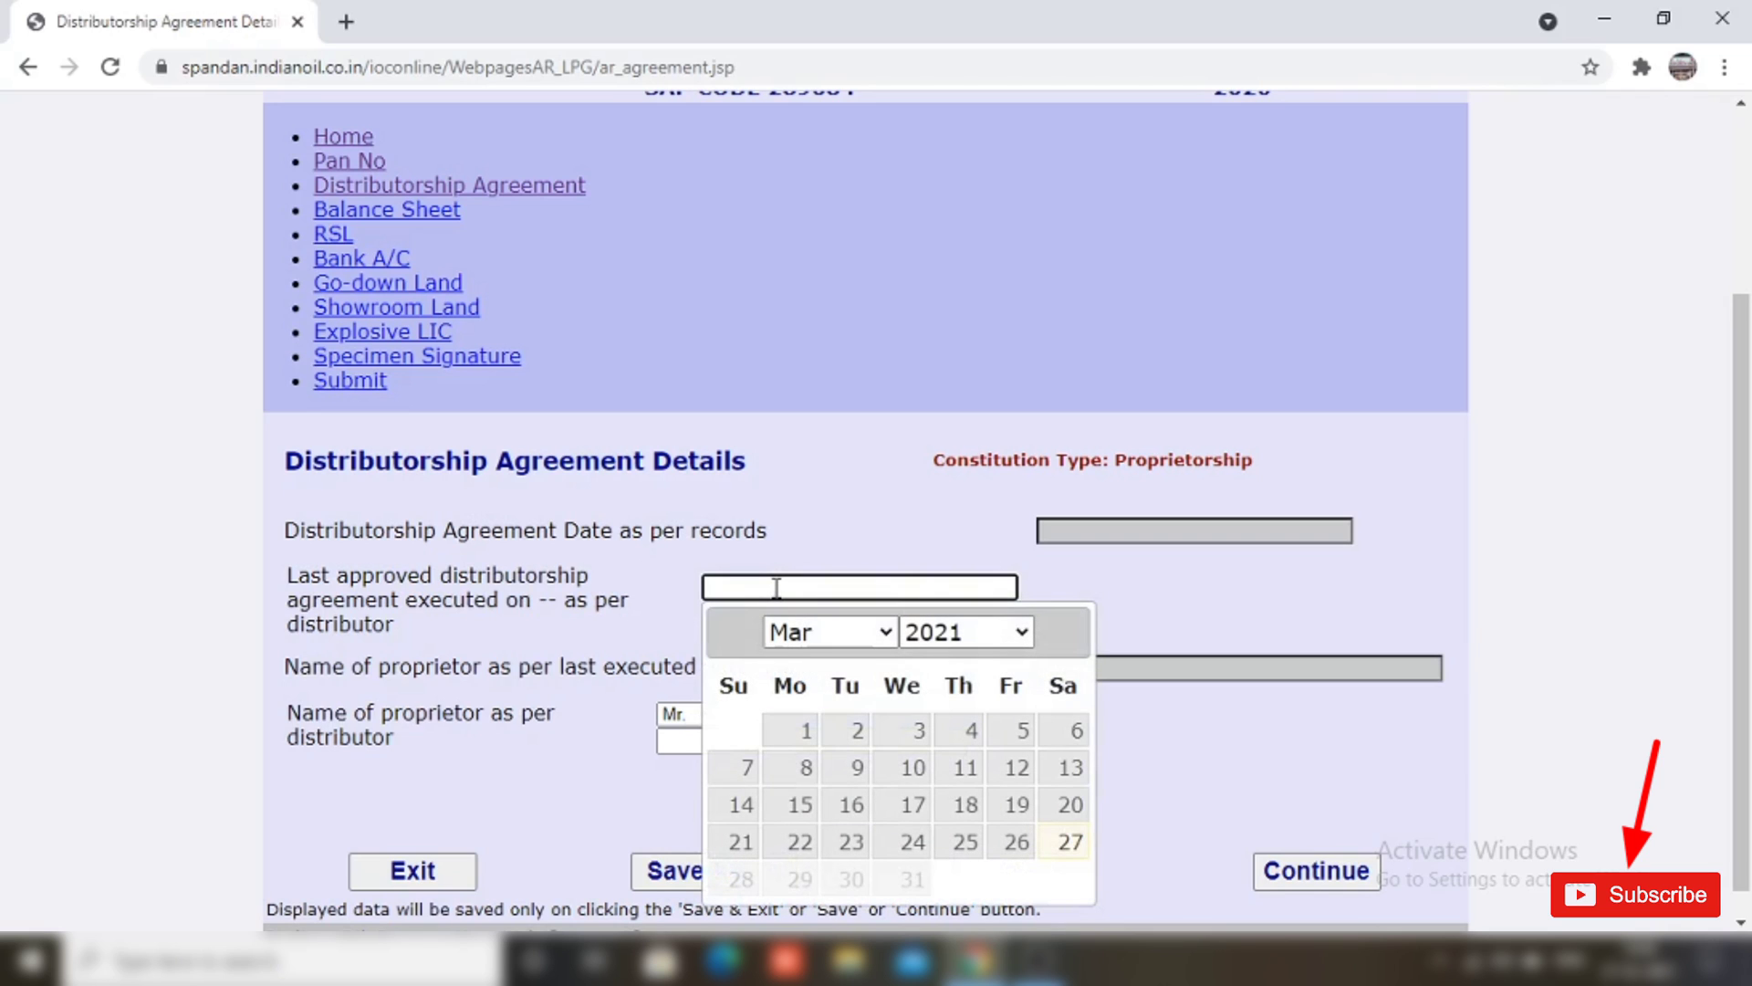
type("19/01/2016")
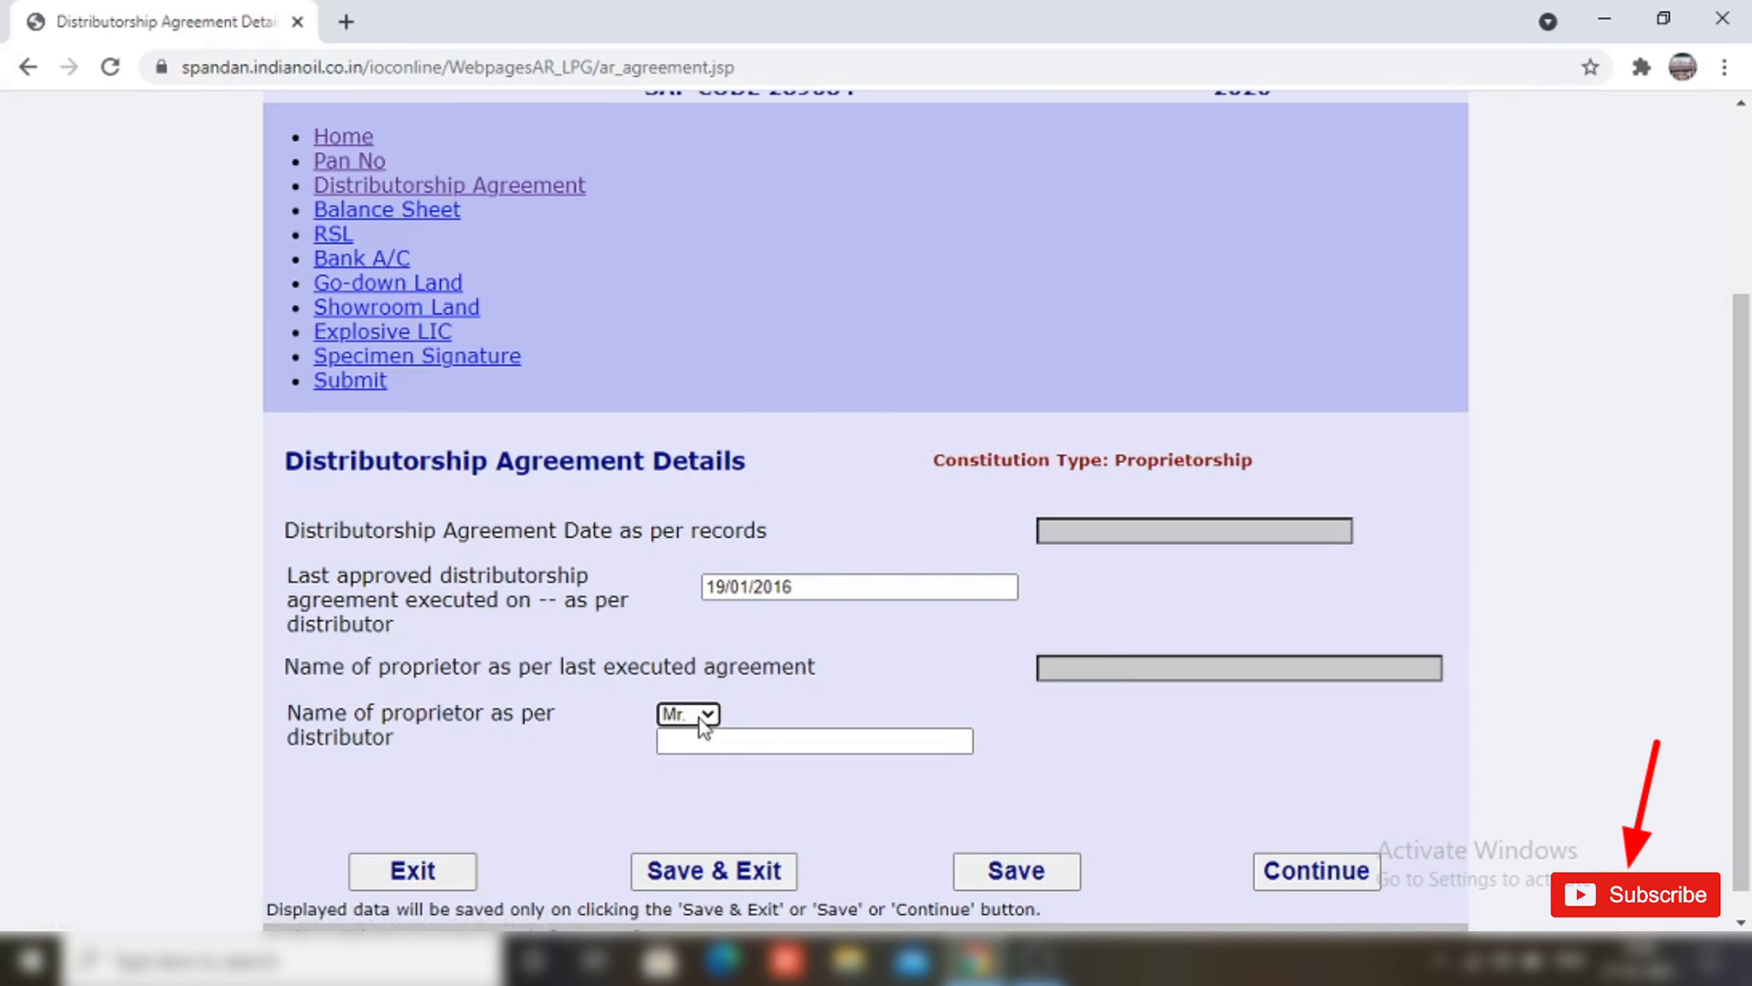
left_click(703, 718)
left_click(693, 777)
left_click(704, 744)
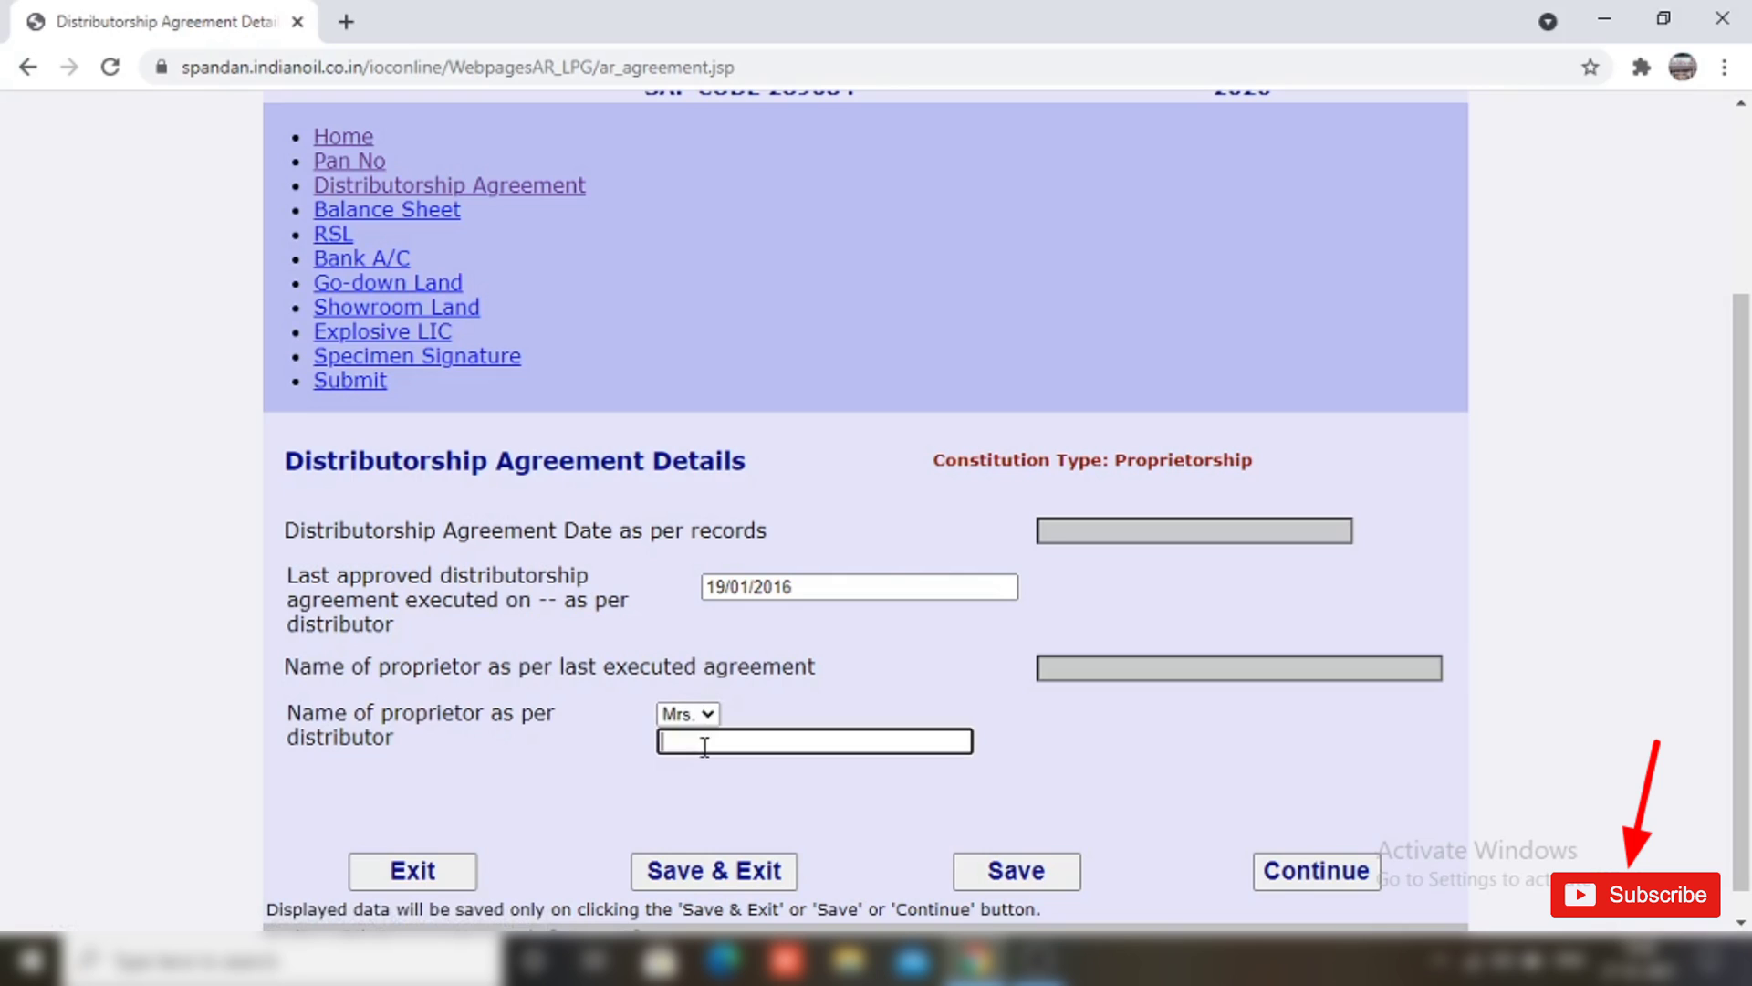
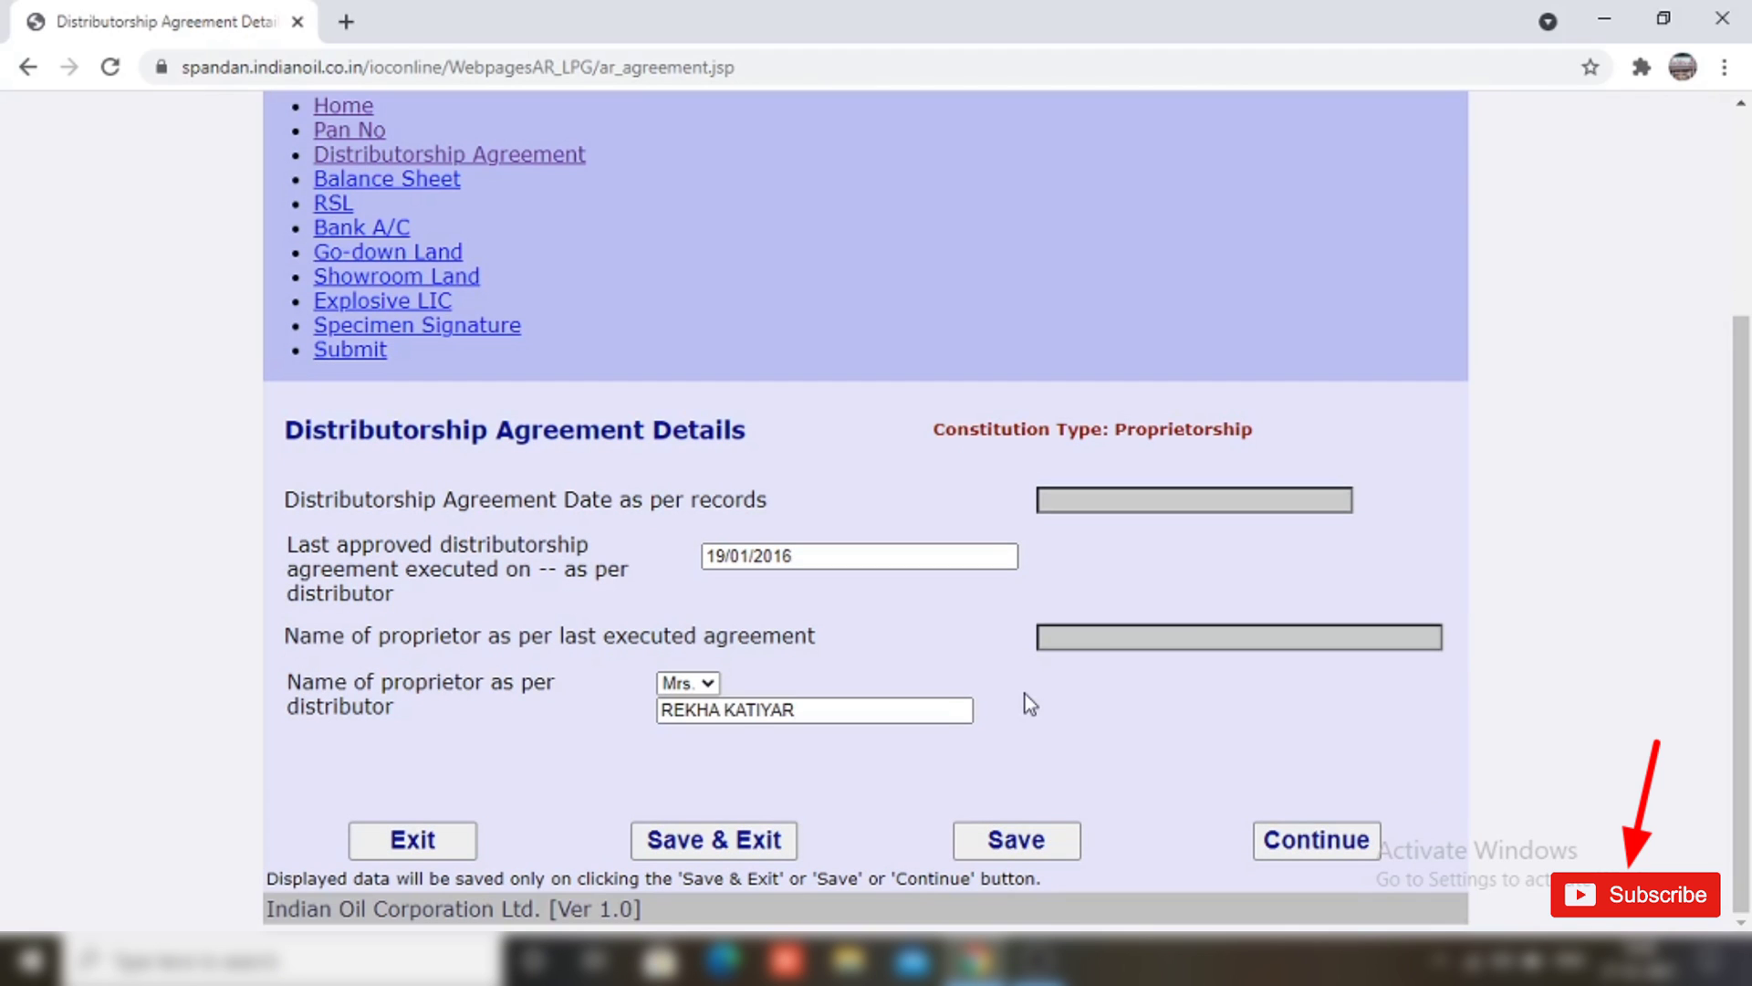
left_click(1335, 848)
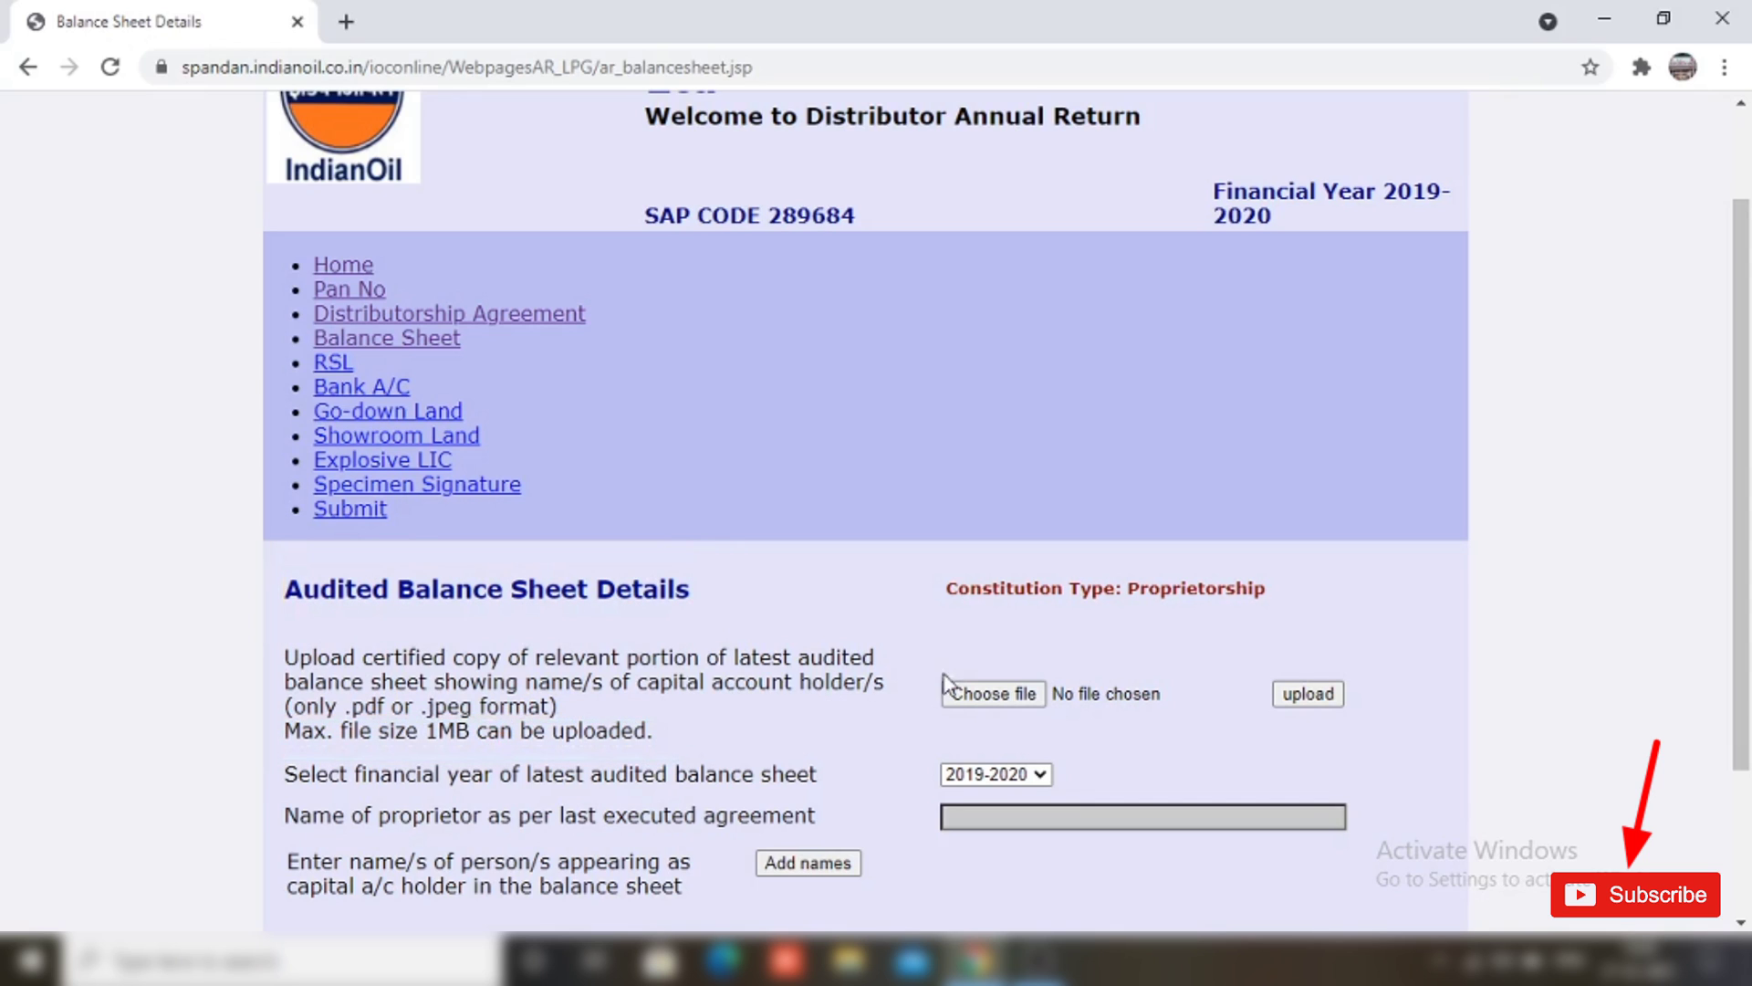
Step: Upload B&S.pdf as the audited balance sheet
left_click(987, 690)
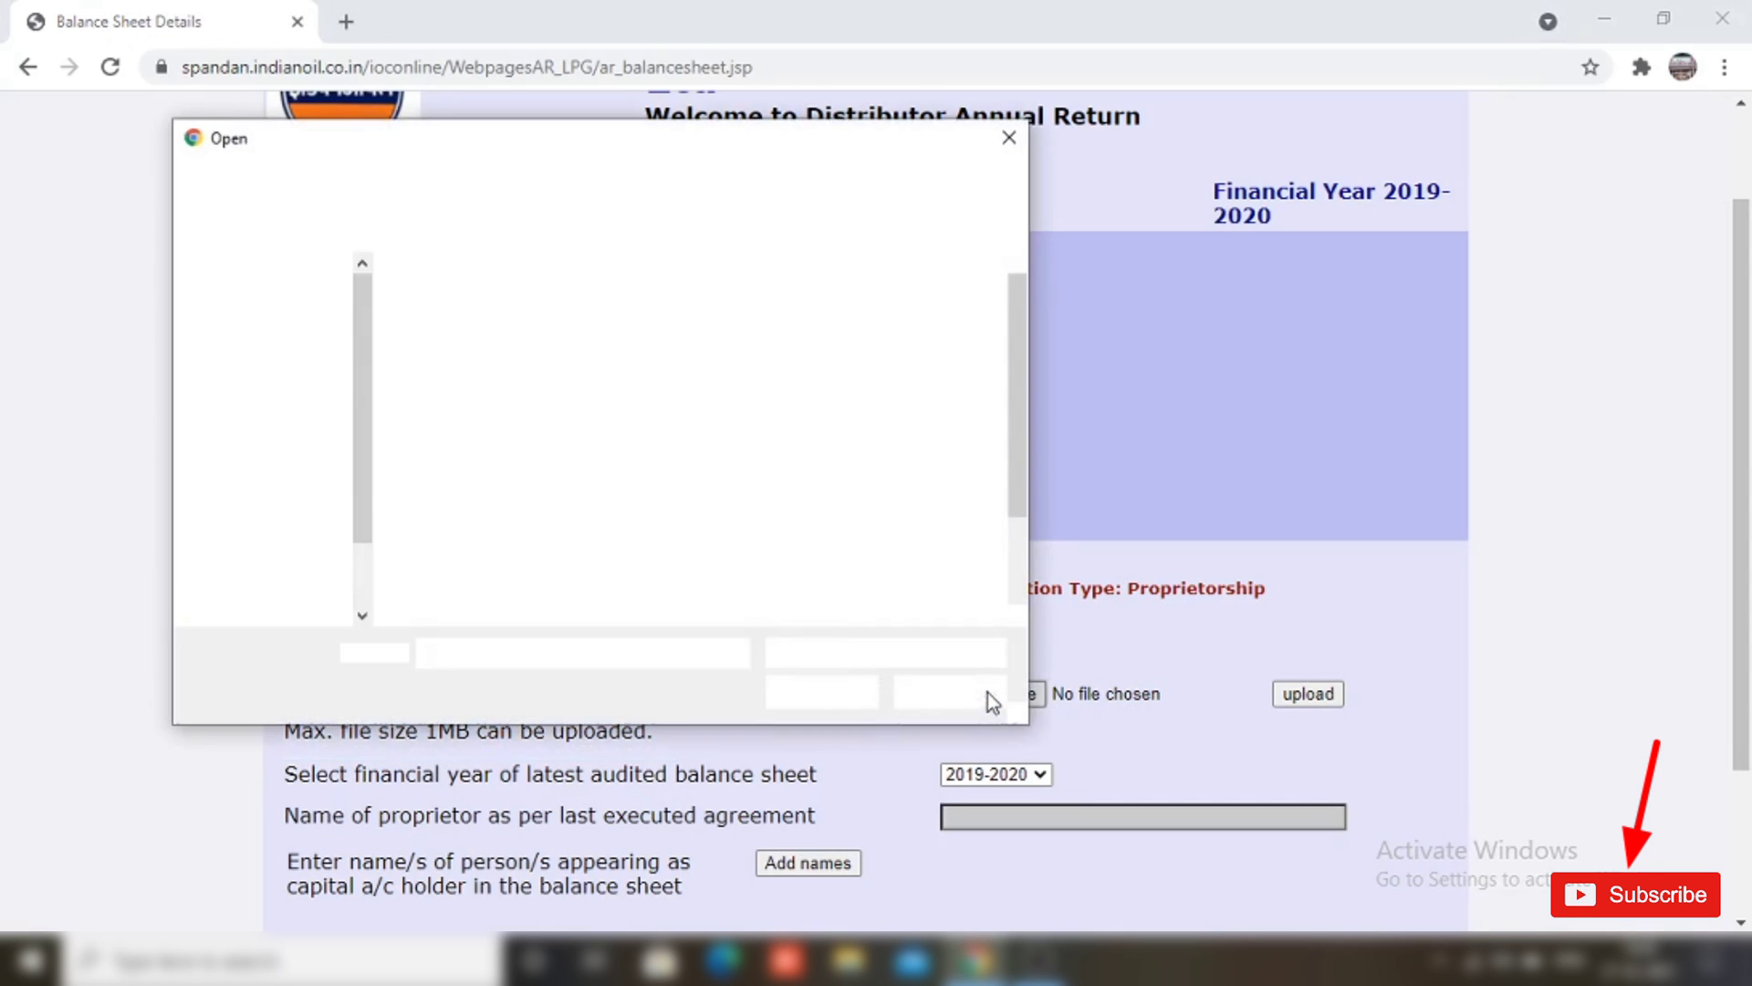
double_click(644, 344)
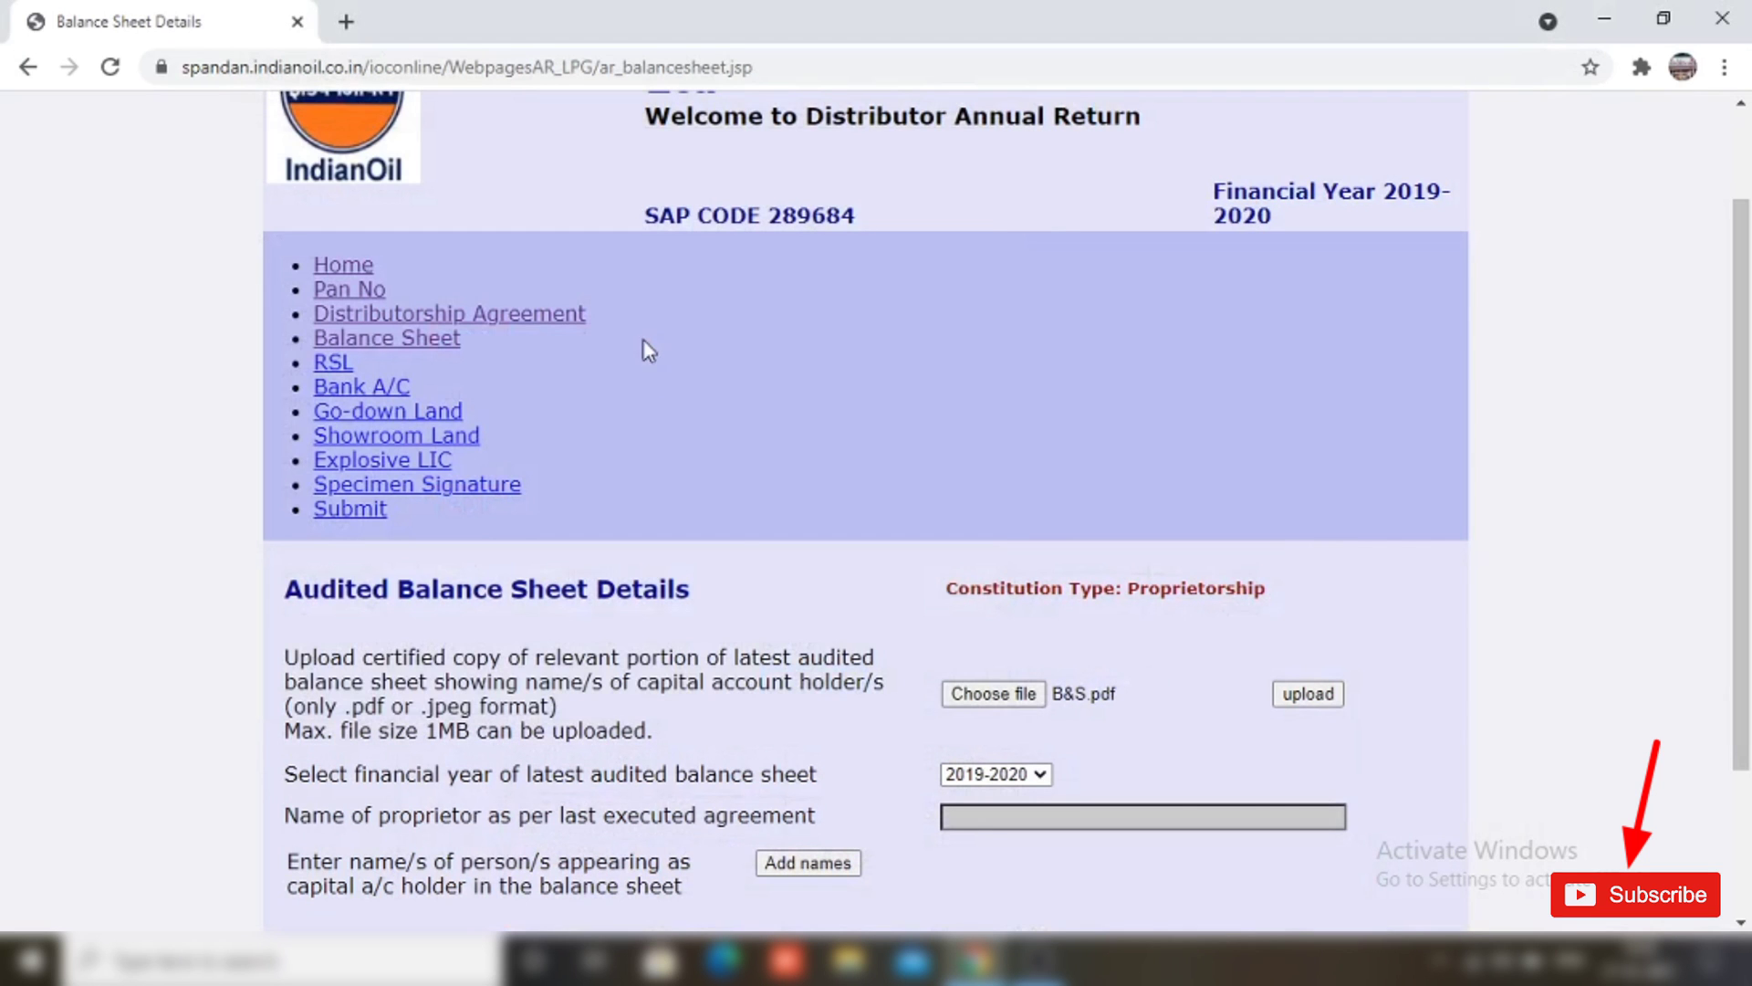
left_click(1310, 695)
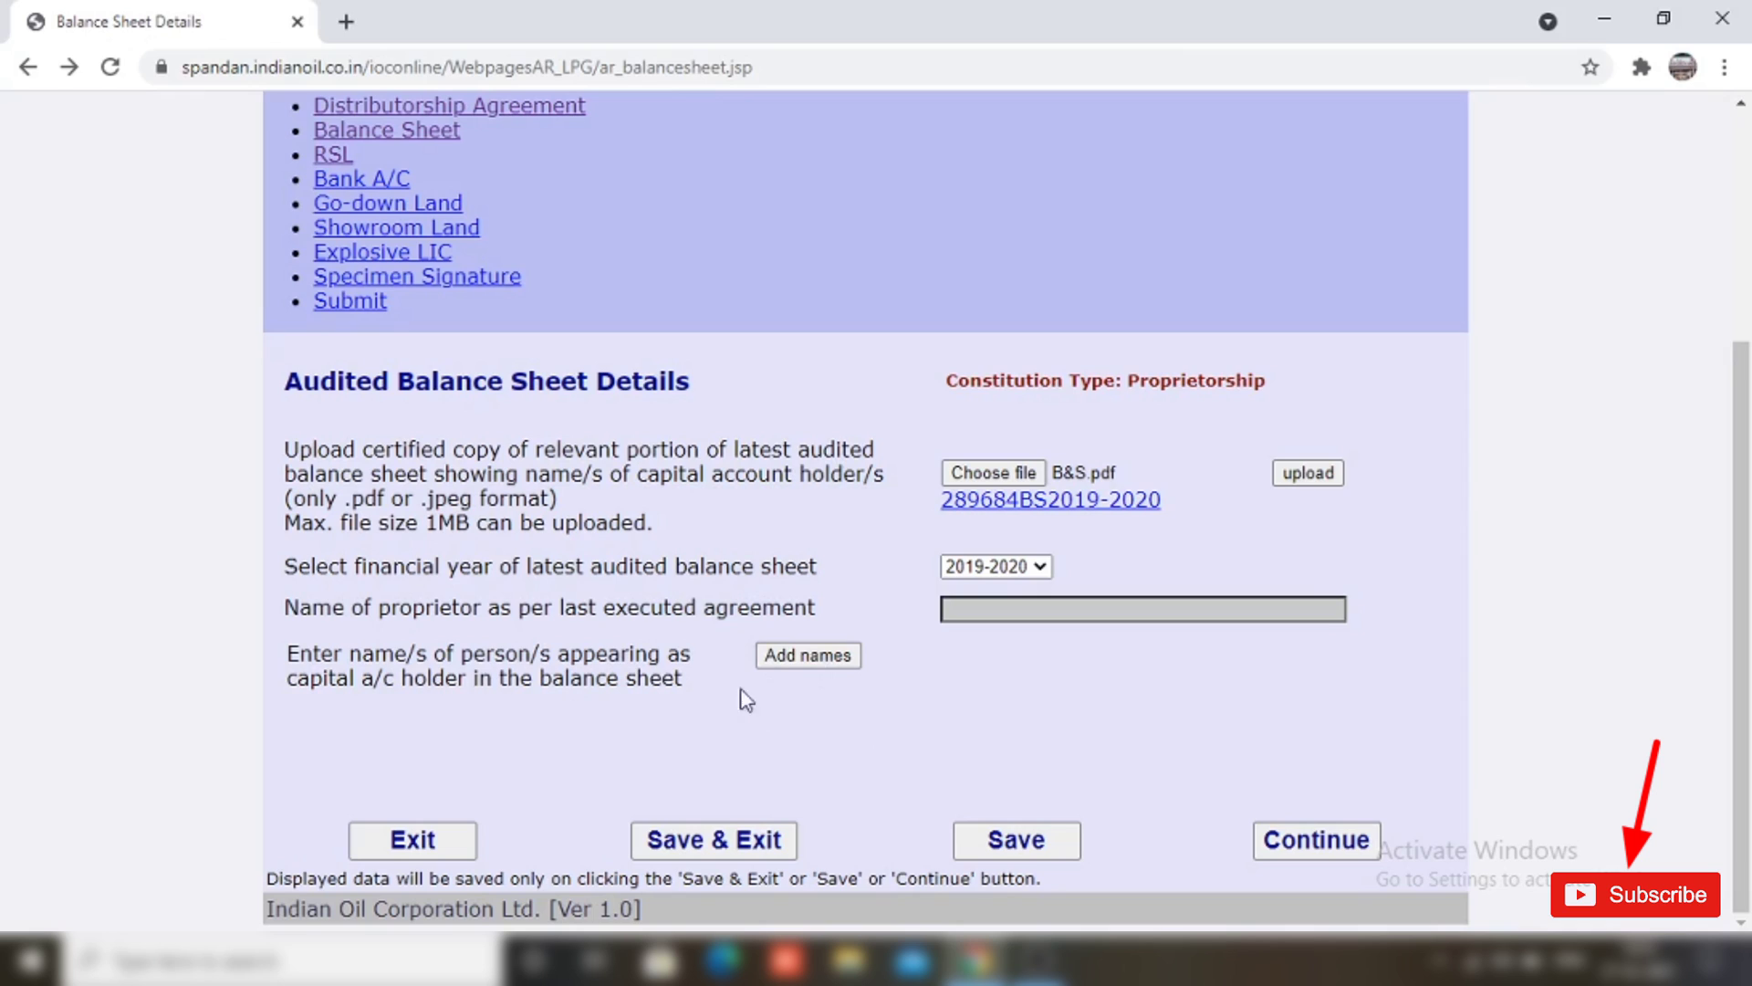
Step: Add a capital account holder titled Mrs. with the proprietor's name and continue
left_click(780, 661)
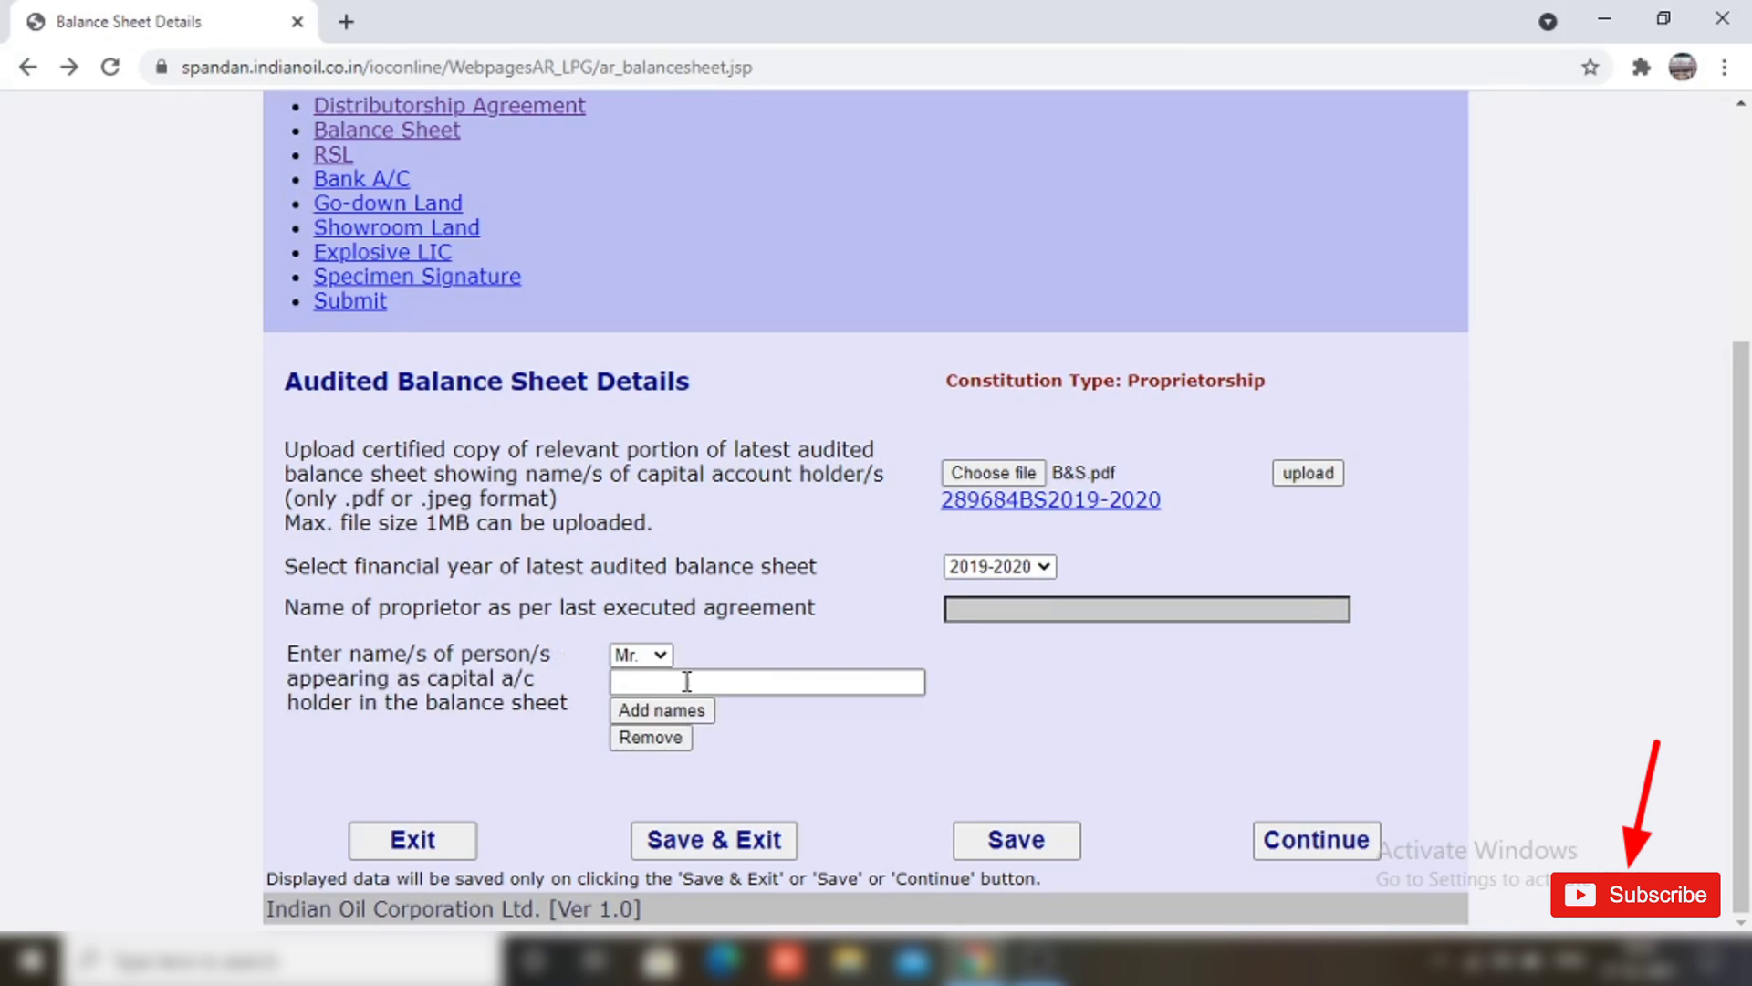
left_click(654, 655)
left_click(648, 691)
left_click(664, 680)
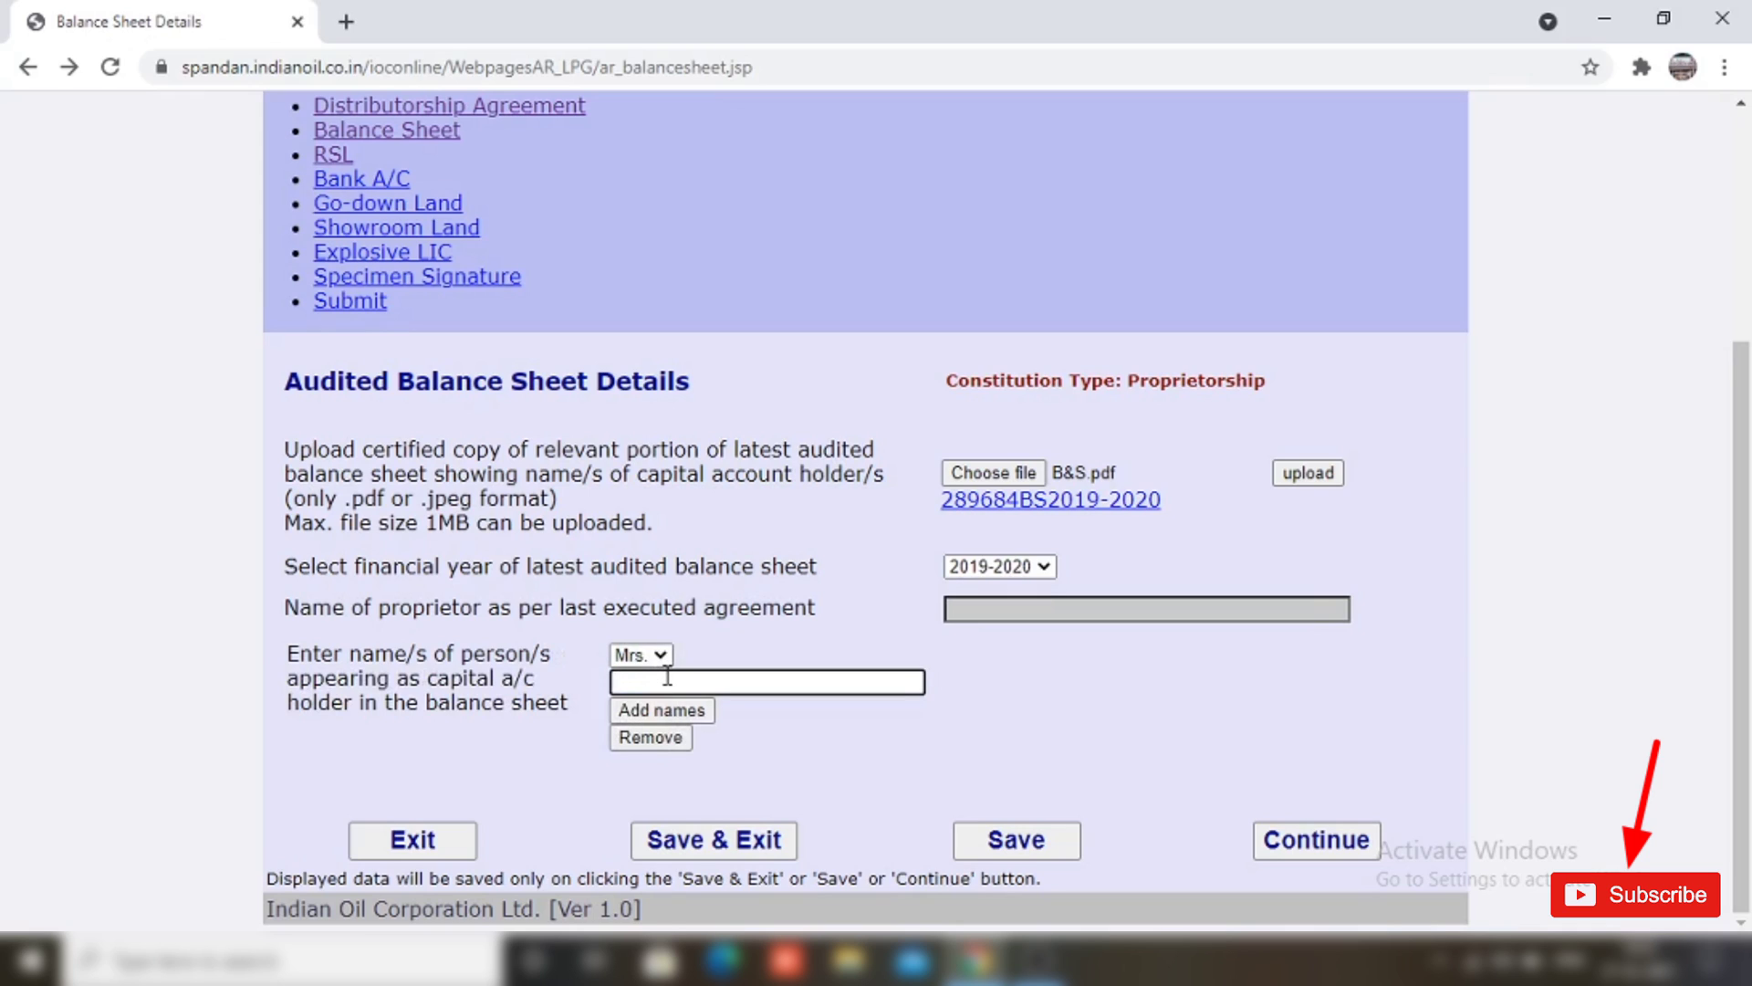
left_click(1335, 844)
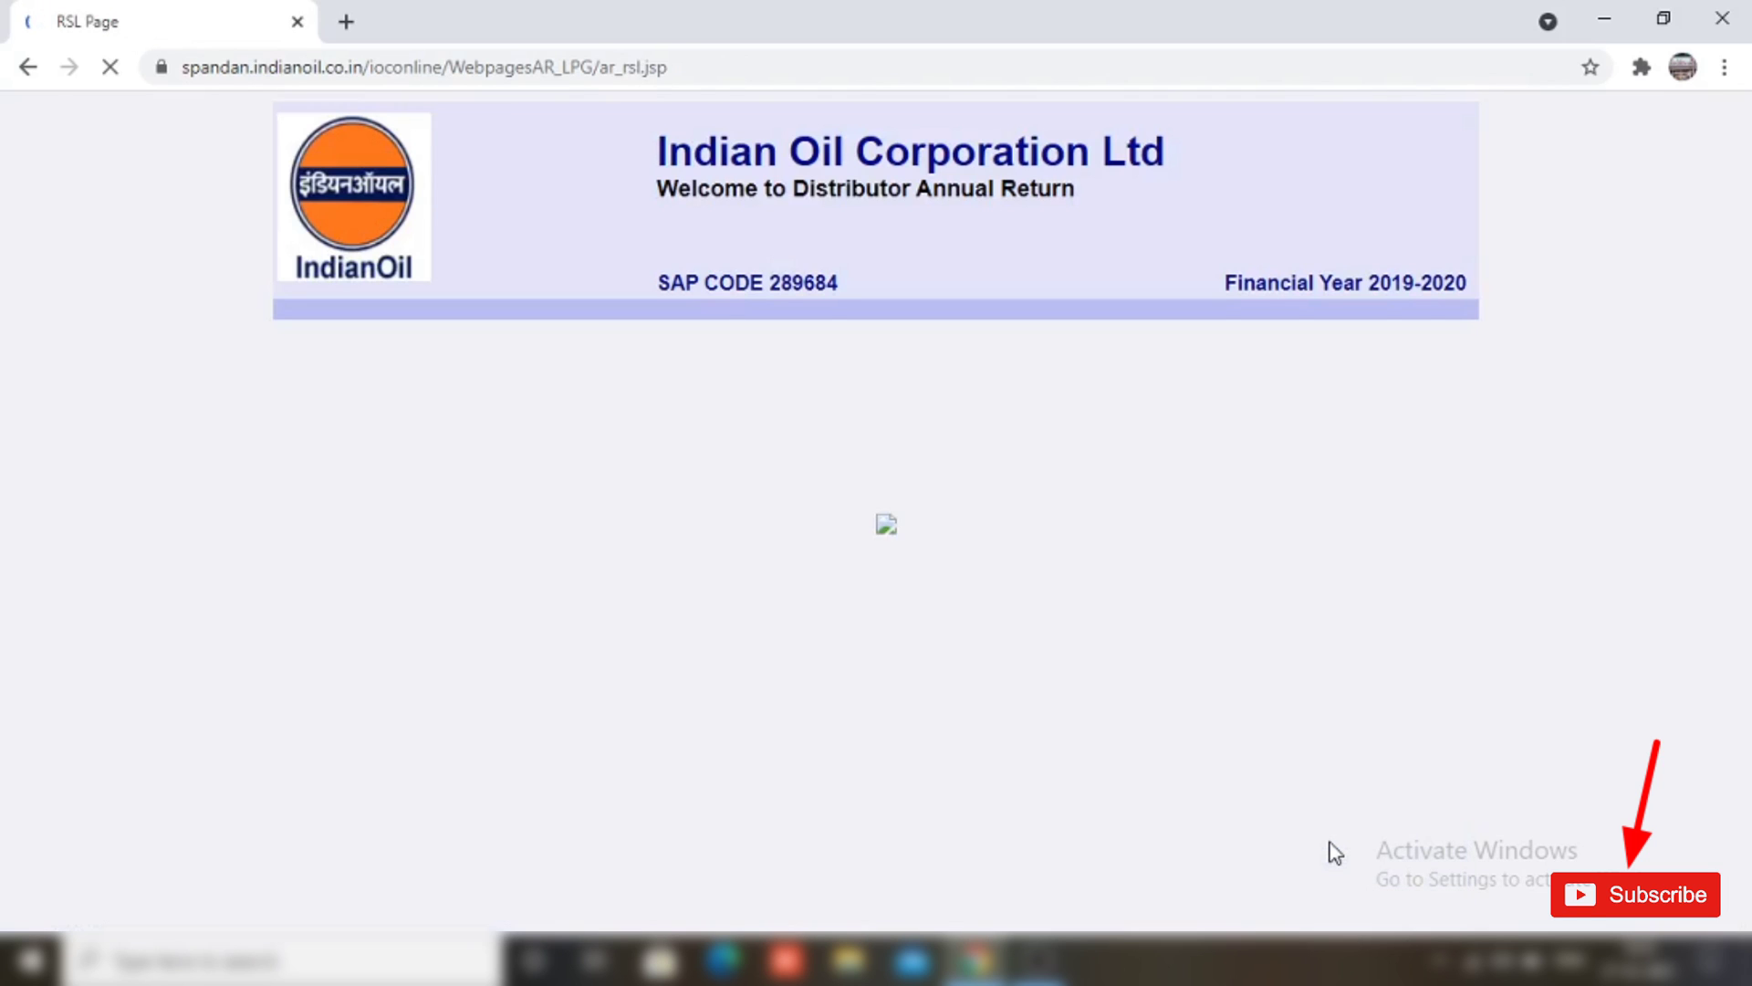
Step: Upload the GST REGISTRATION CERTIFICATE as the retail selling licence copy
scroll(356, 452, "down", 4)
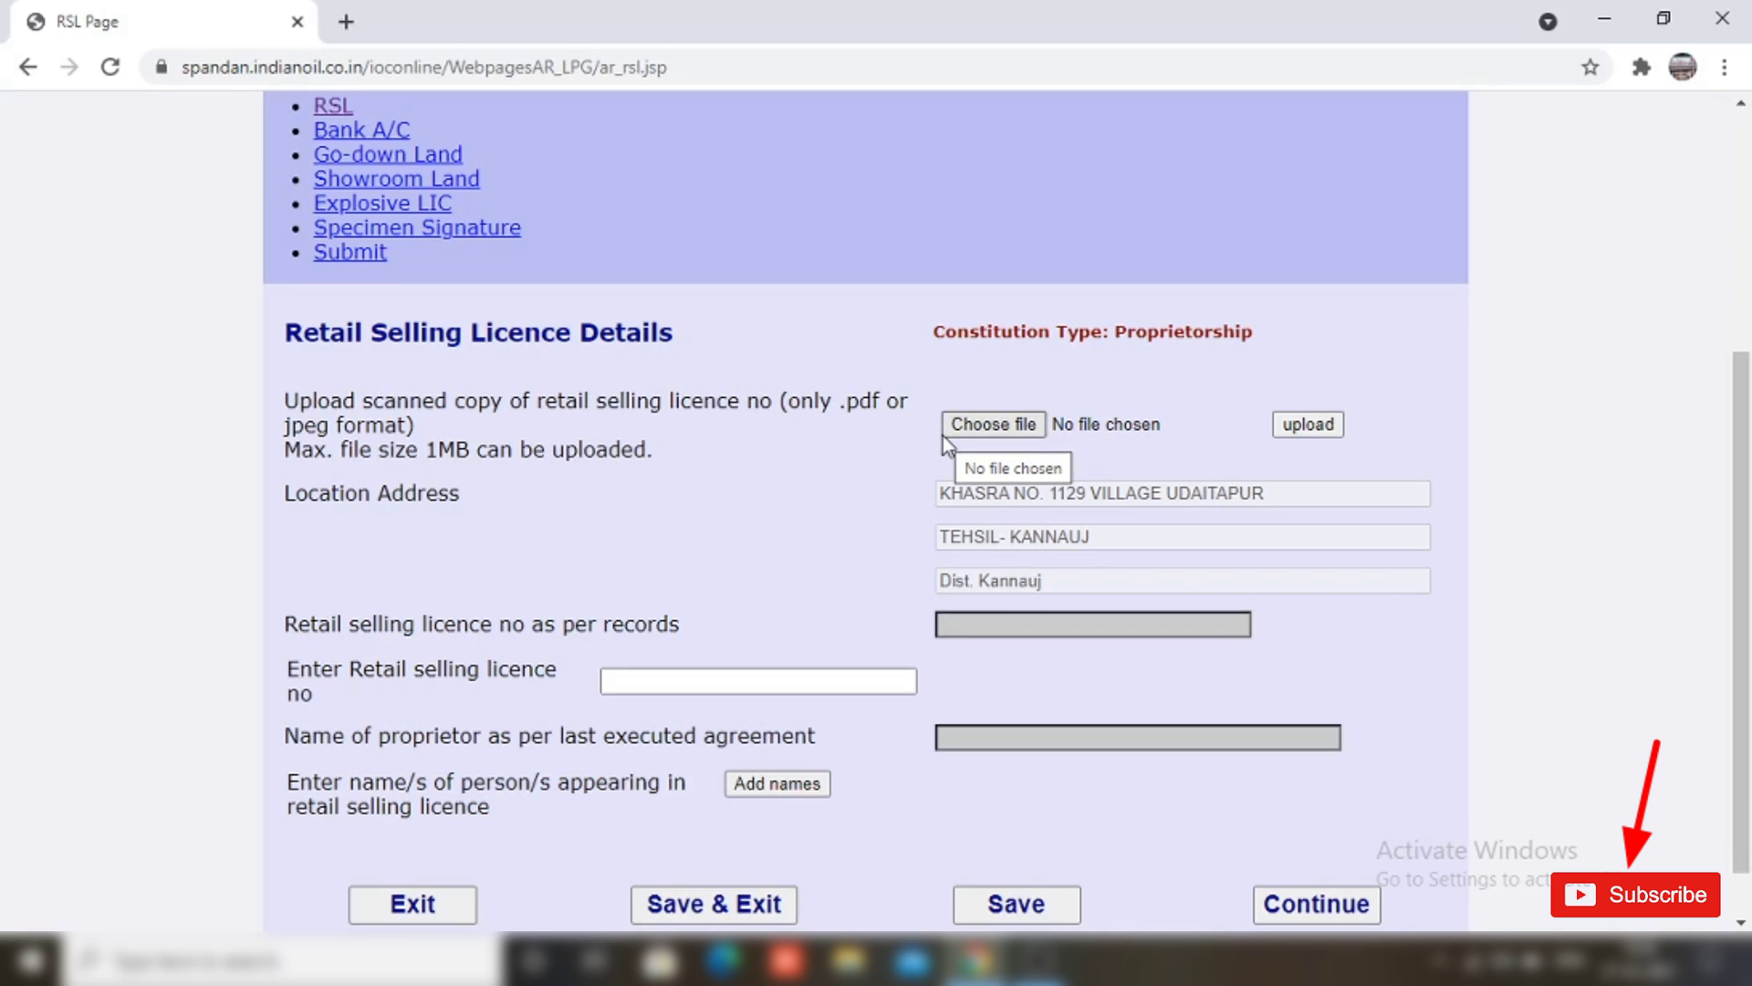
left_click(997, 432)
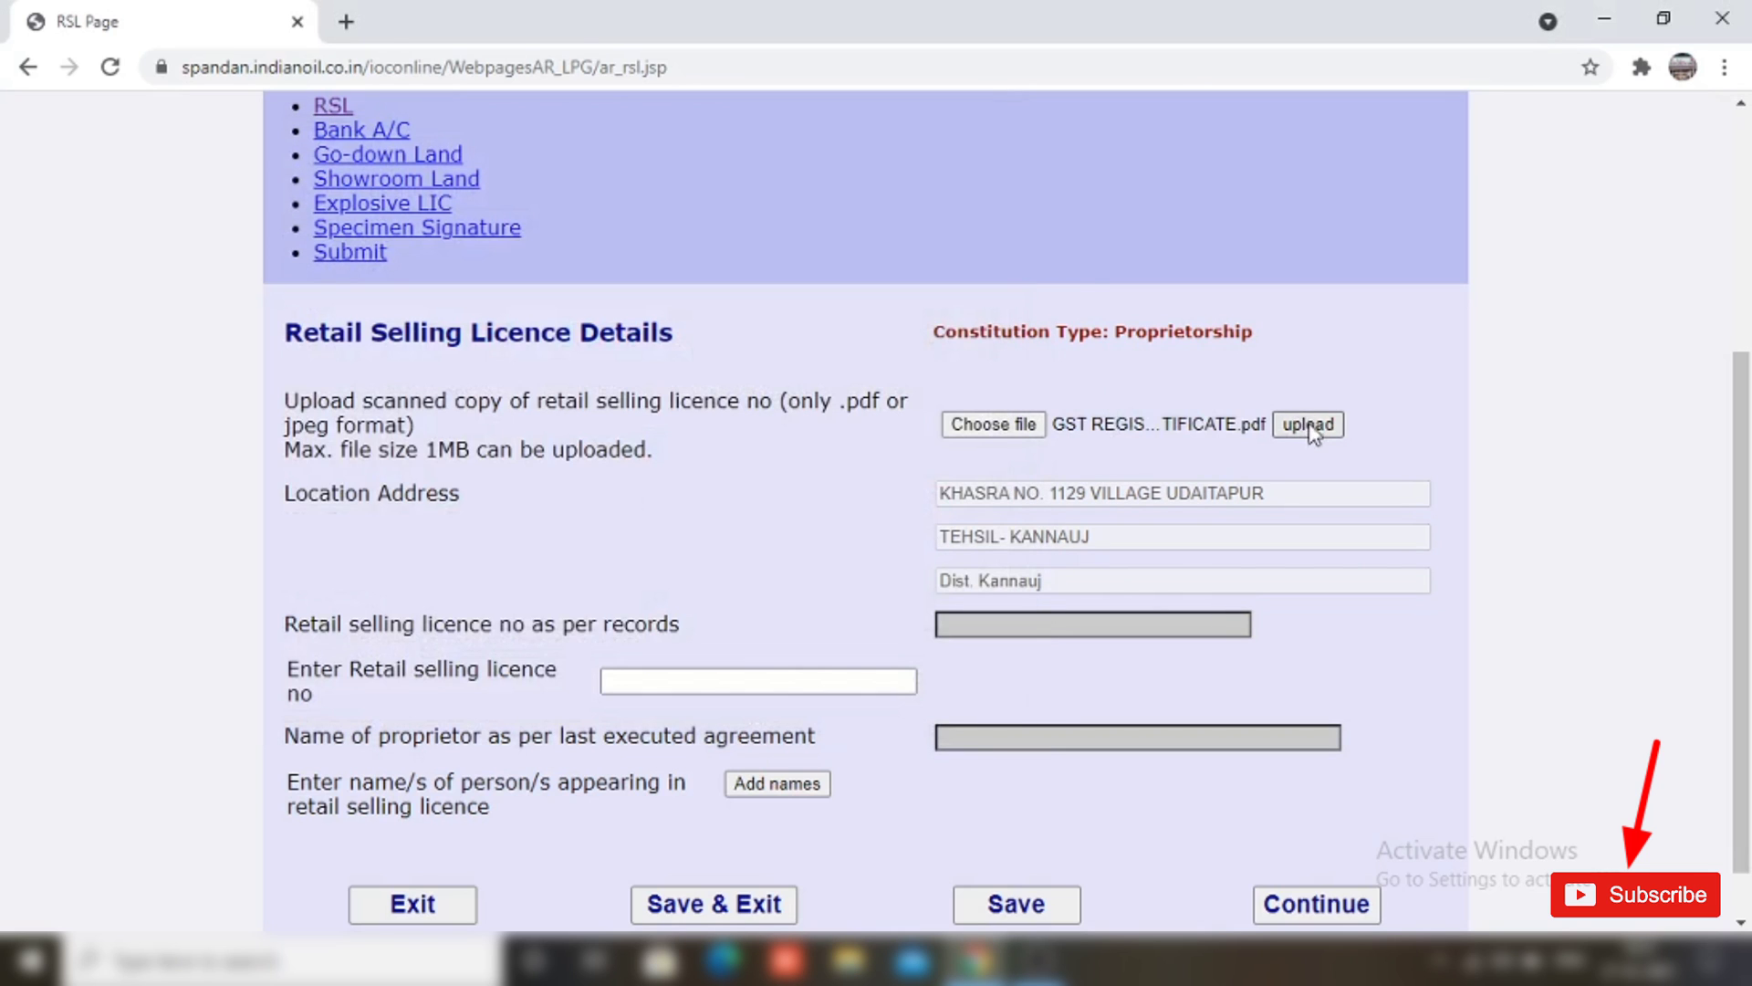
left_click(1307, 425)
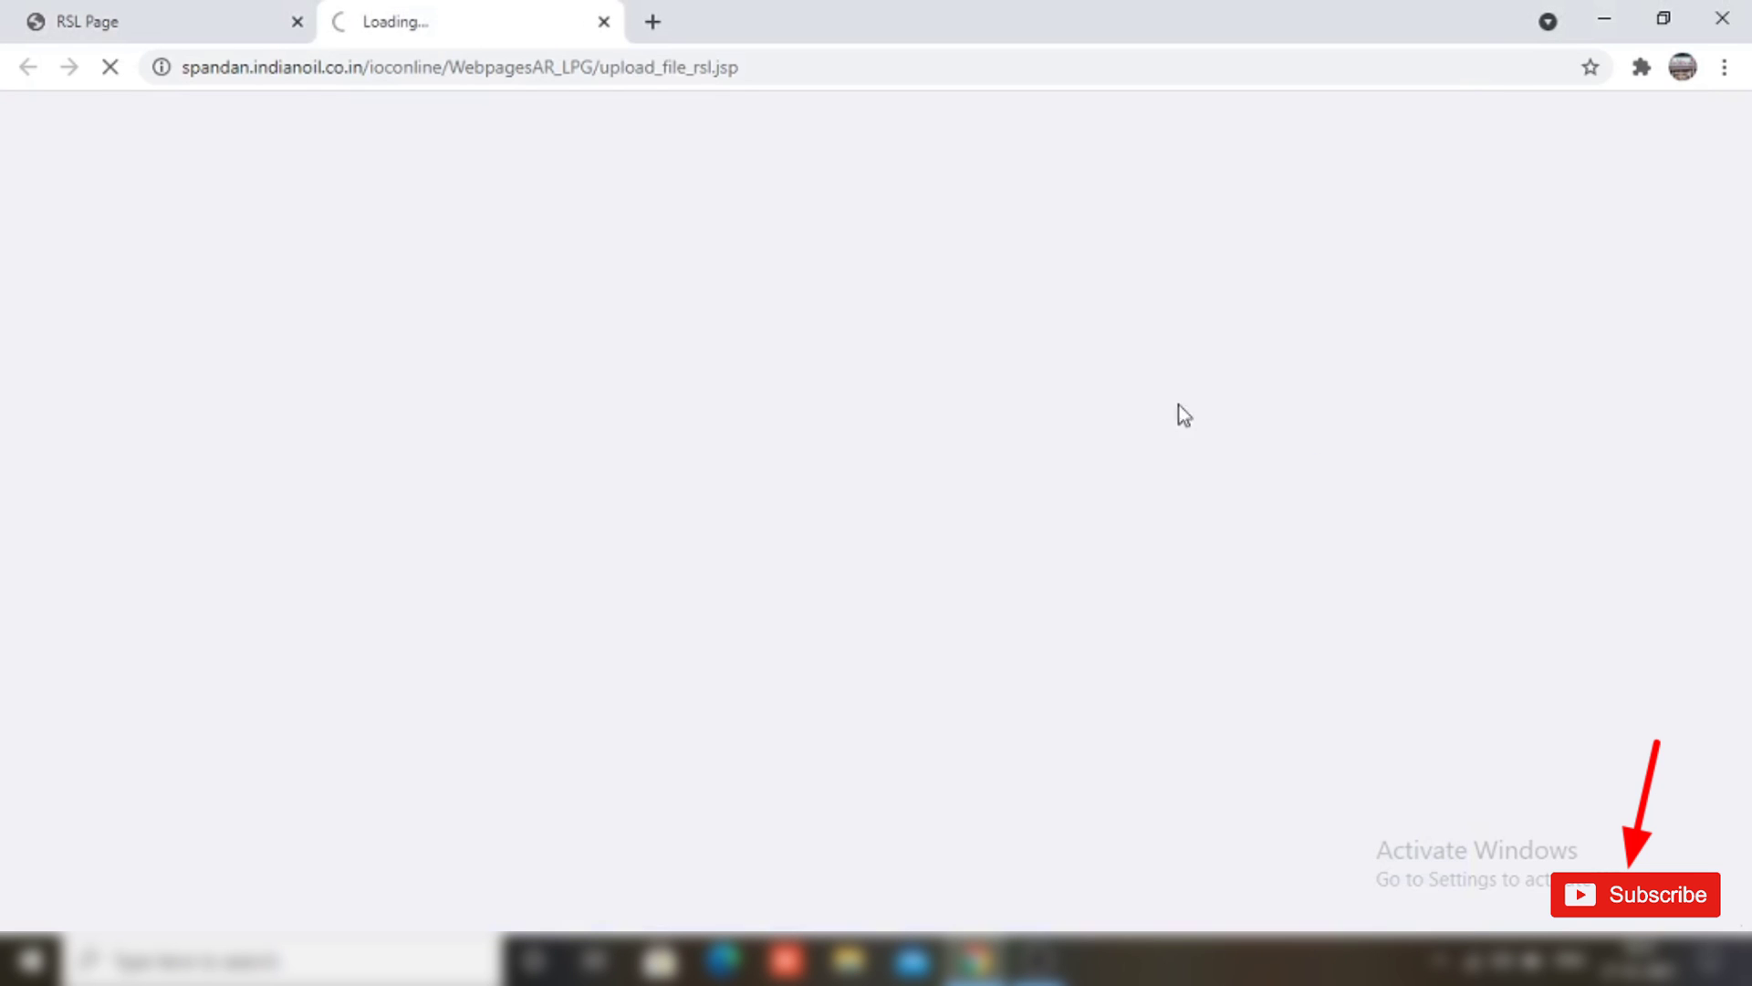
key("ctrl+shift+Tab")
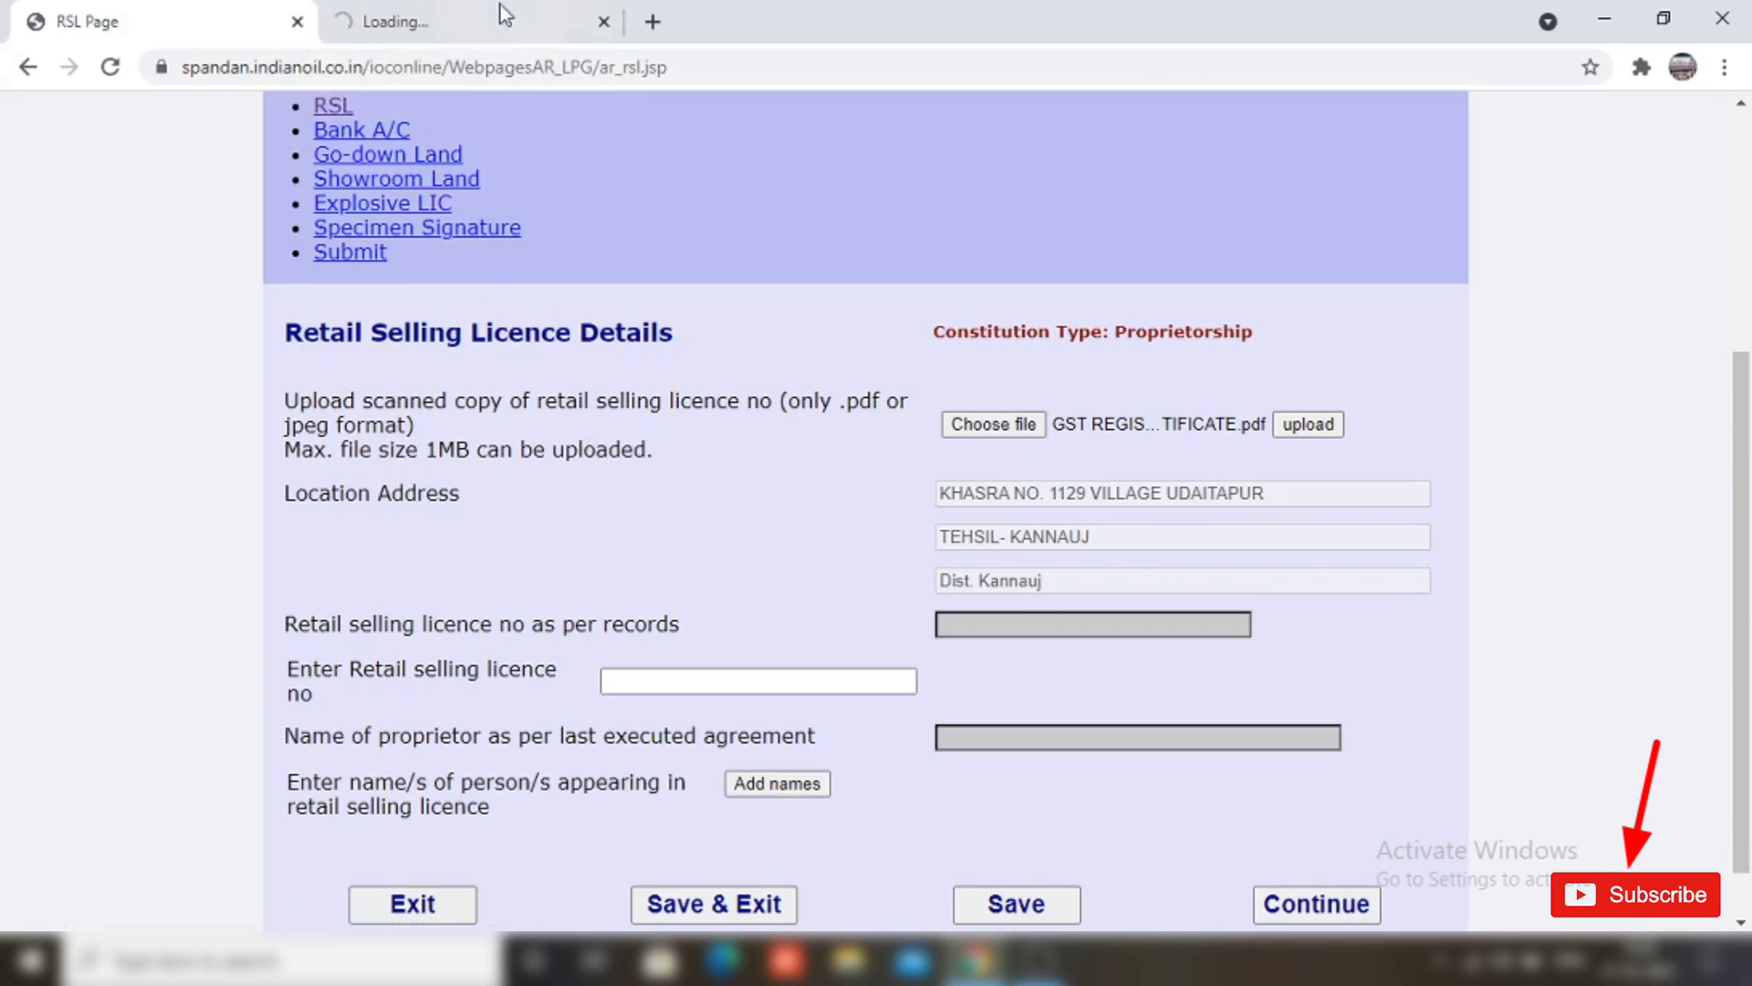
left_click(501, 14)
left_click(164, 21)
Step: Enter the retail selling licence number and add a Mrs. licence holder, then continue
left_click(675, 682)
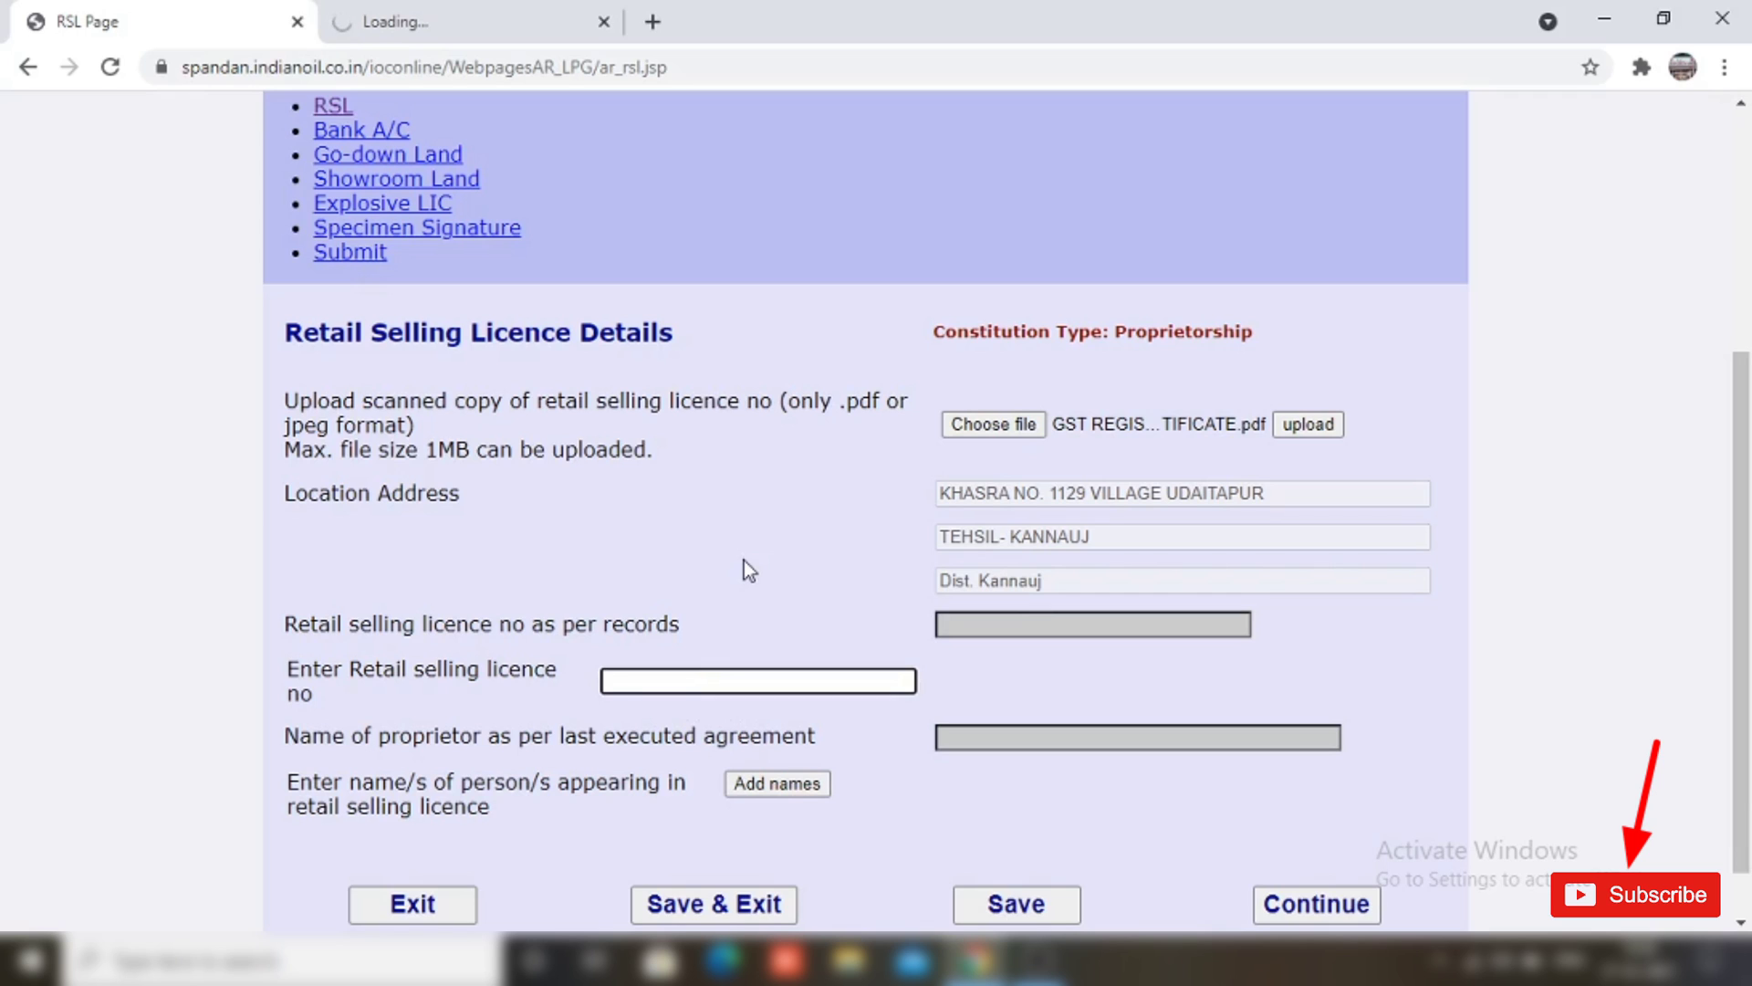
key("ctrl+v")
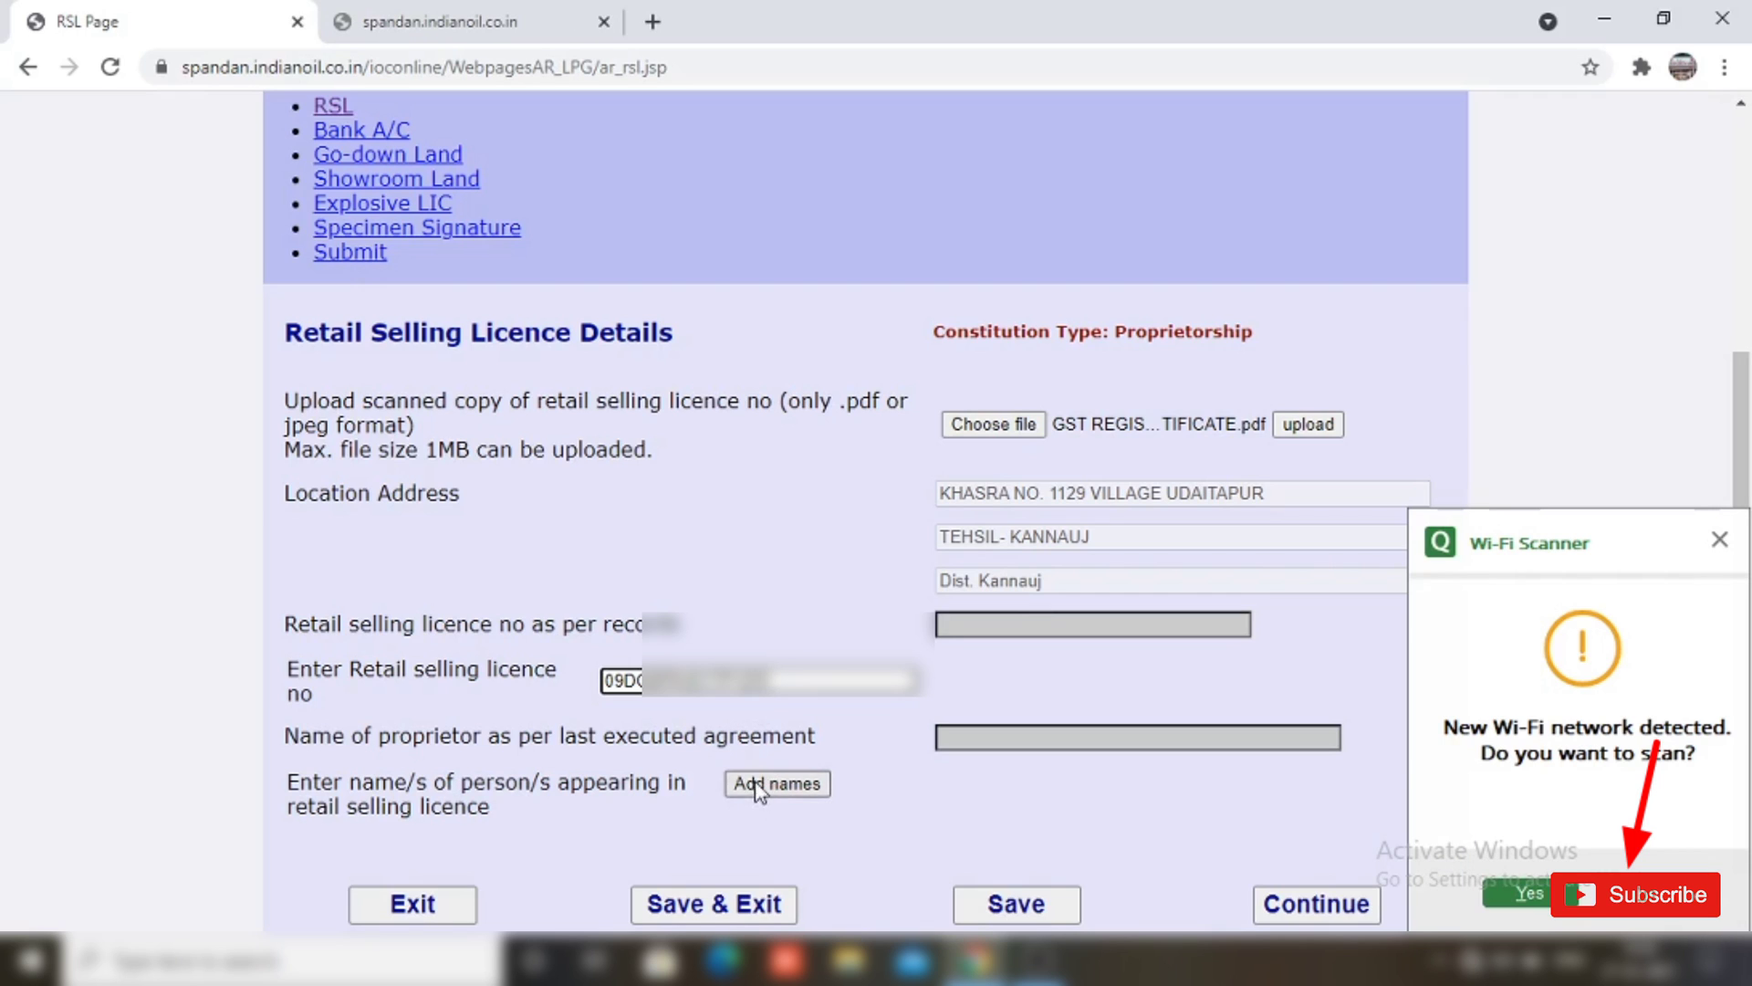
left_click(766, 786)
left_click(645, 789)
left_click(638, 828)
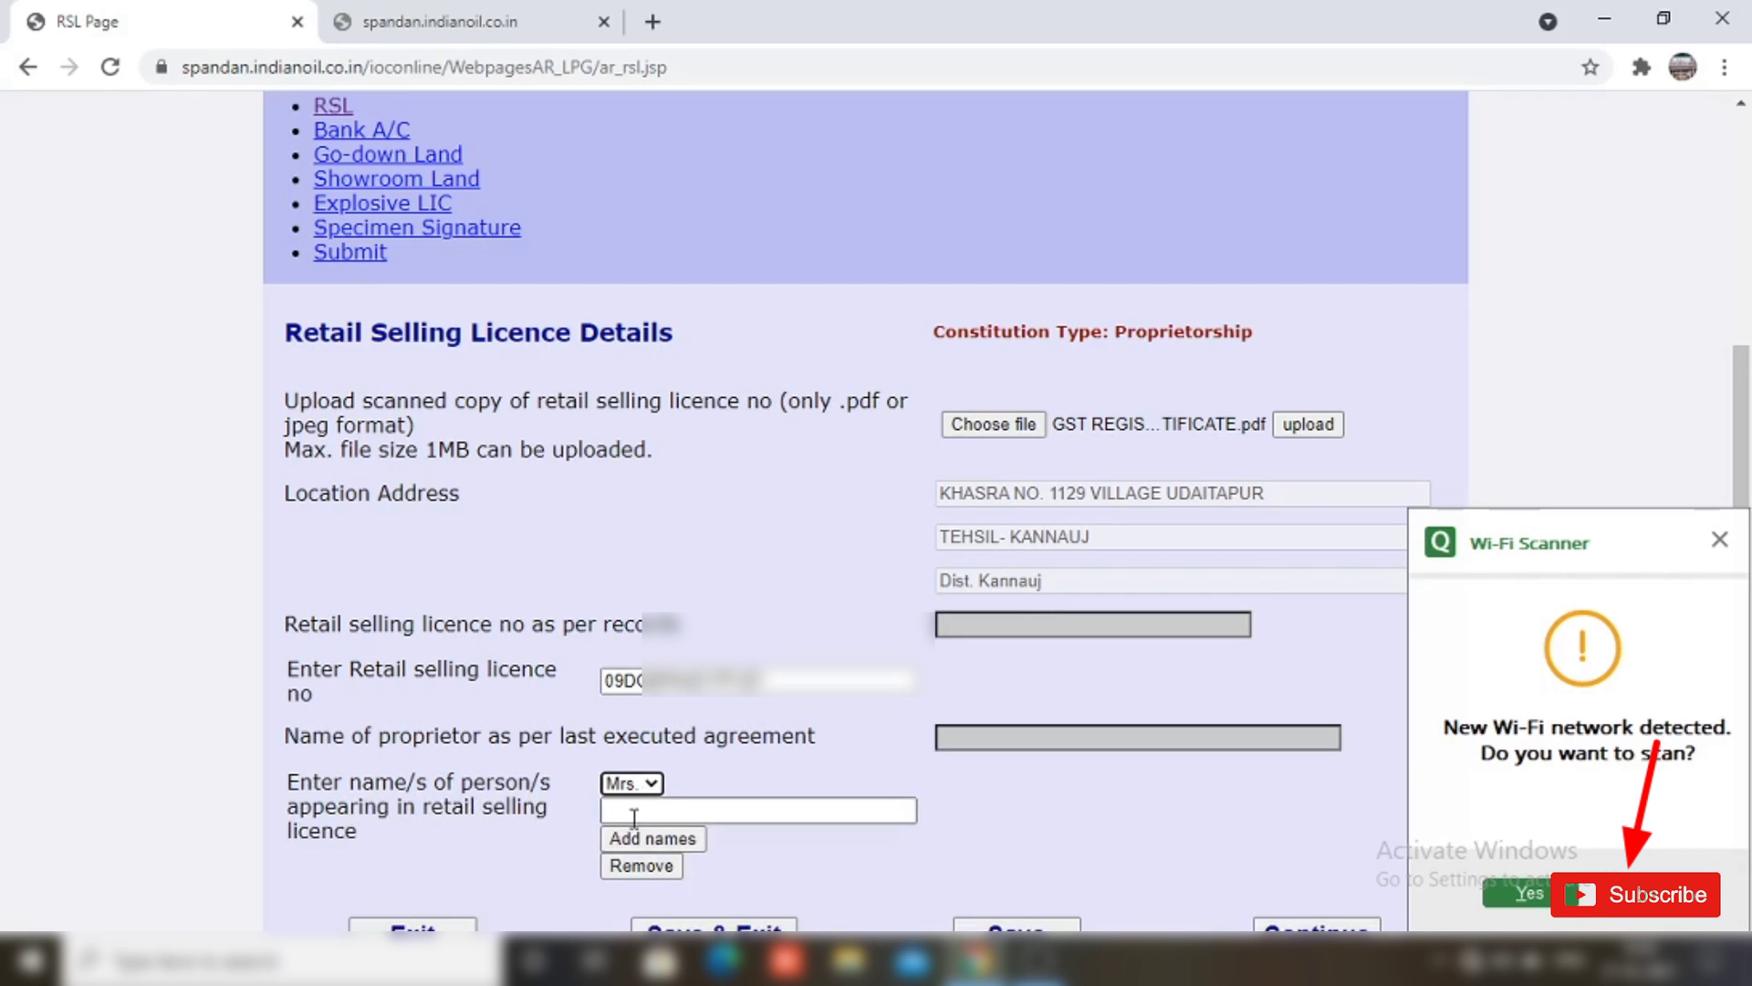
left_click(644, 813)
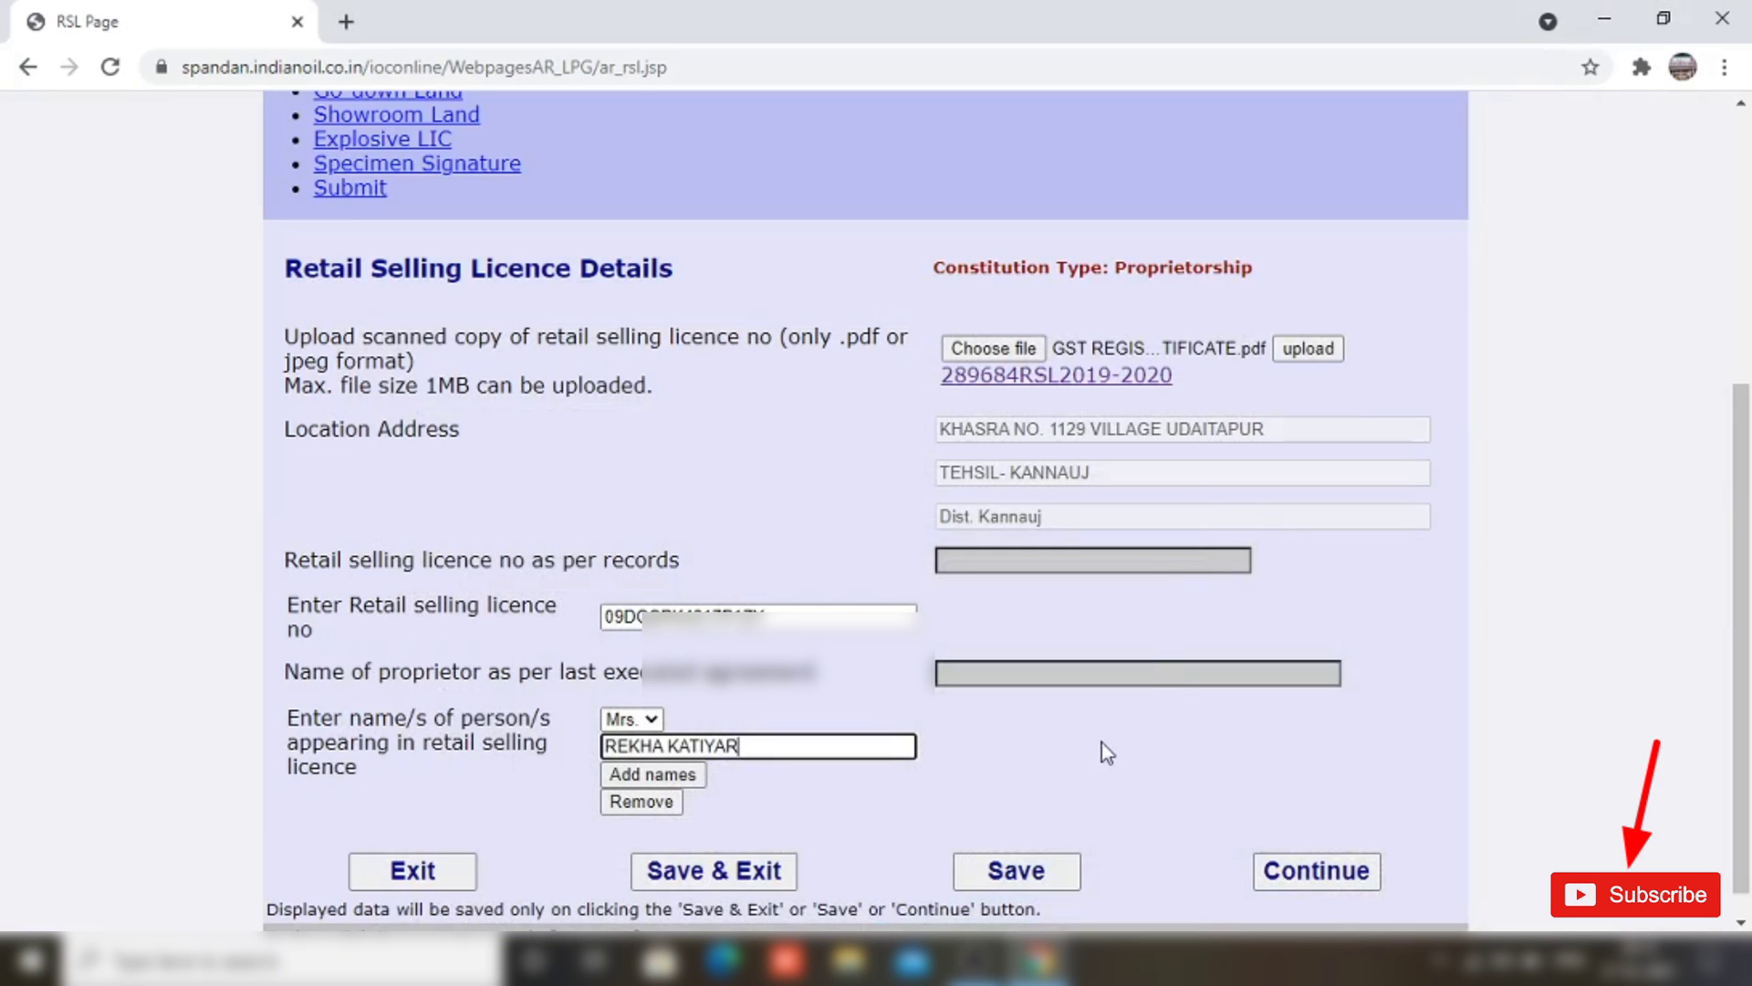
left_click(1339, 884)
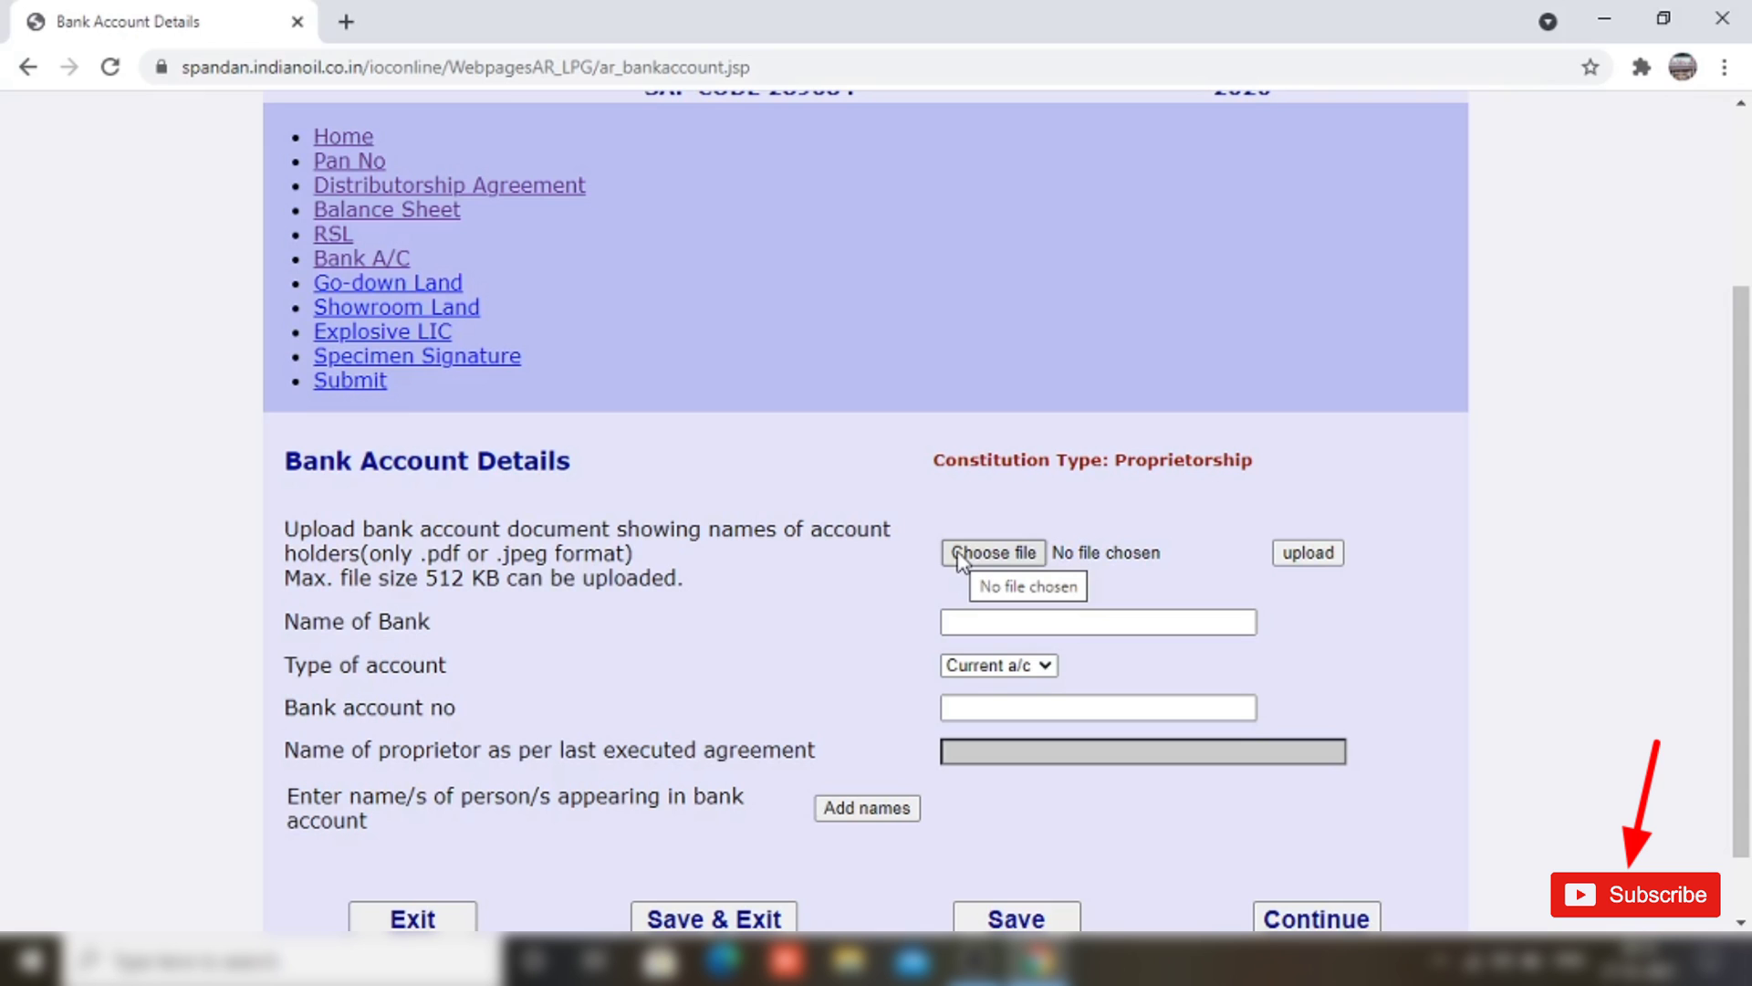
Step: Attach the bank statement image and enter UNION BANK OF INDIA with the account number
left_click(958, 555)
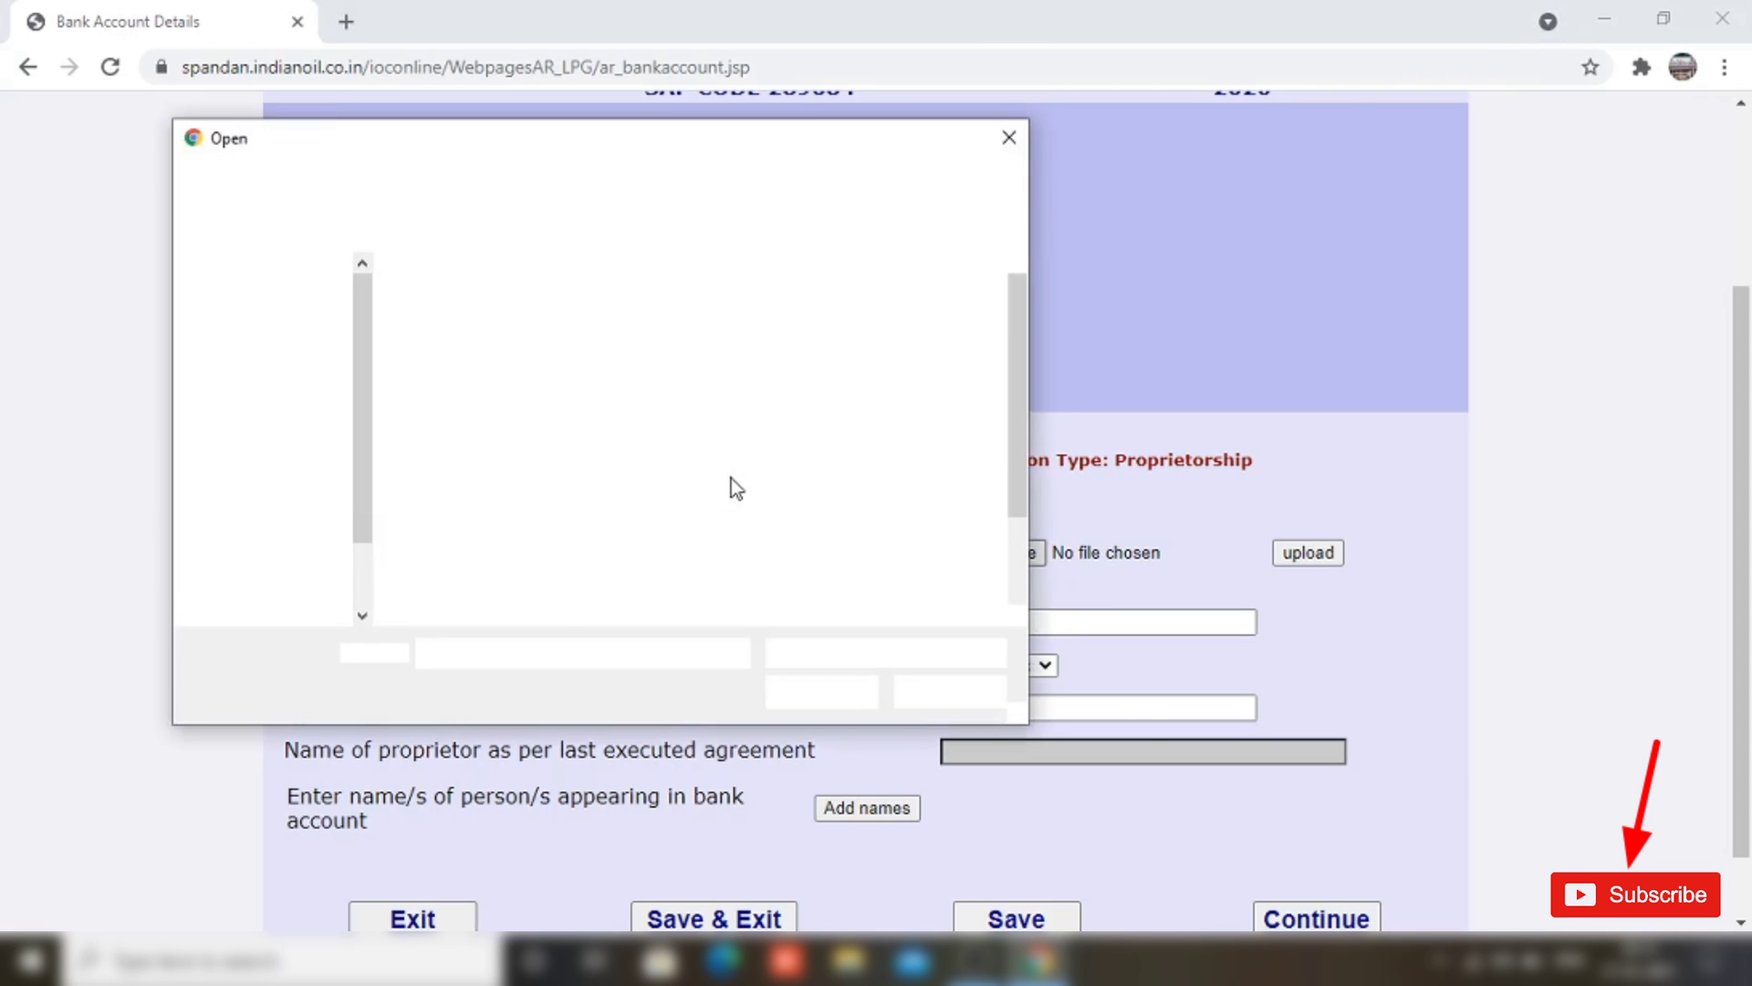
double_click(760, 429)
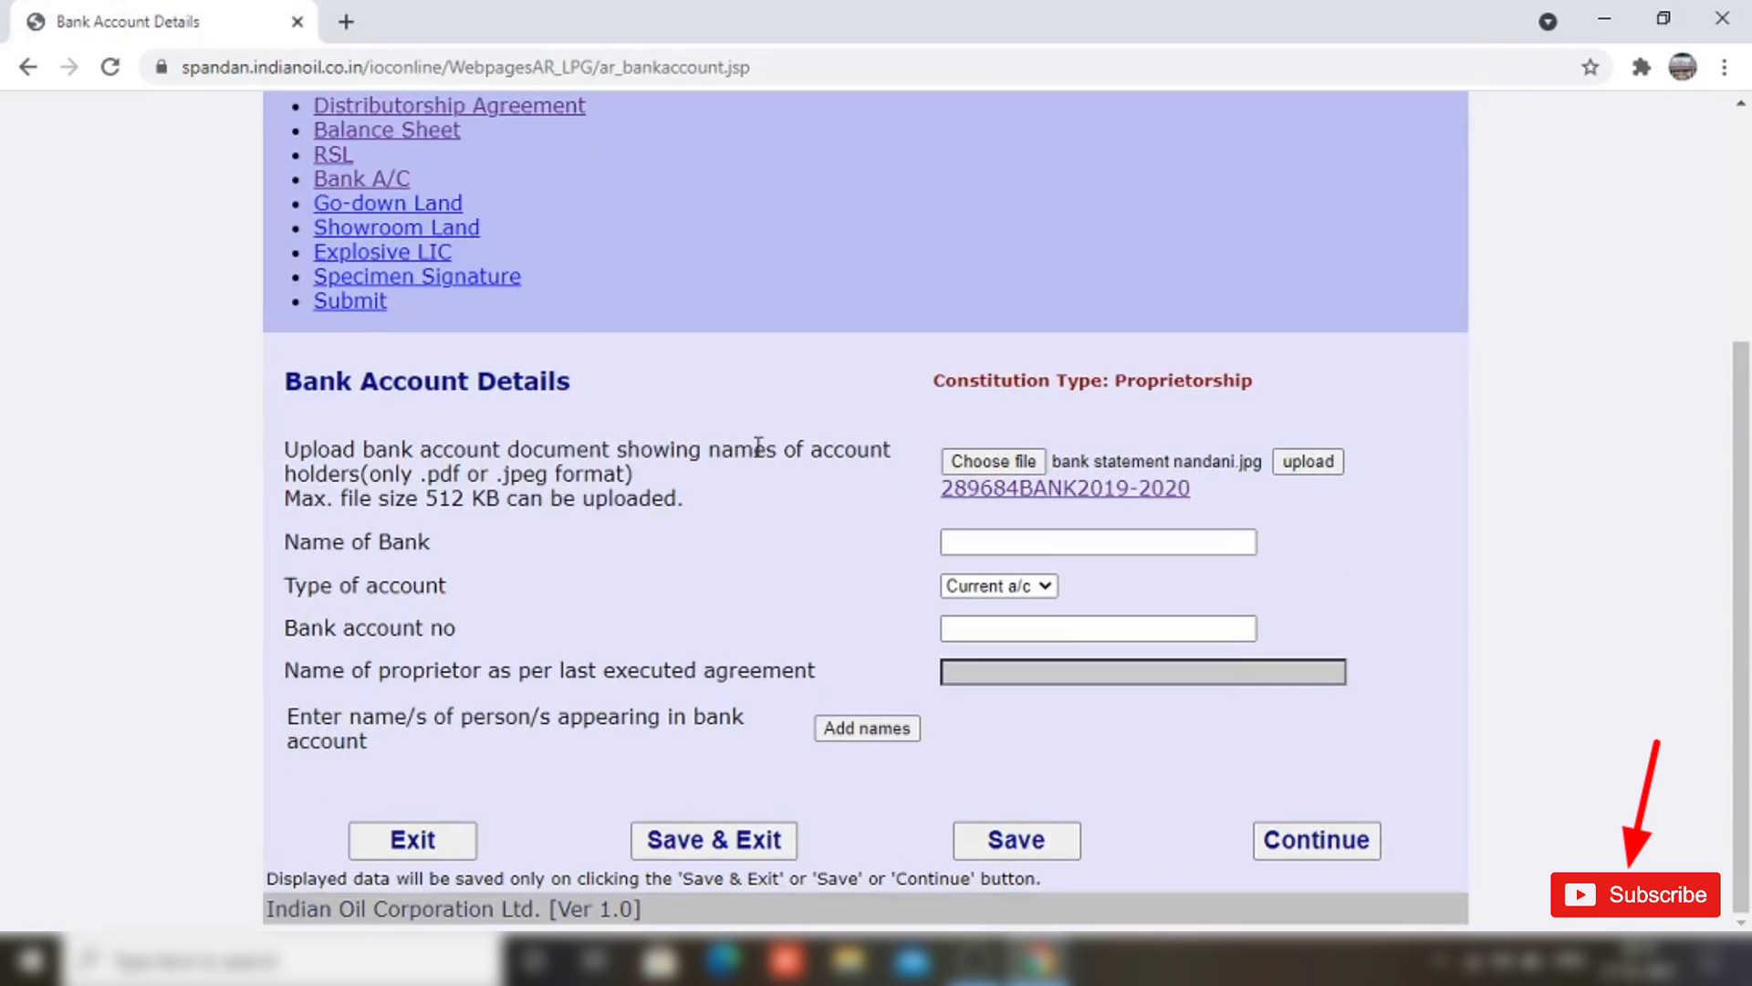
left_click(968, 545)
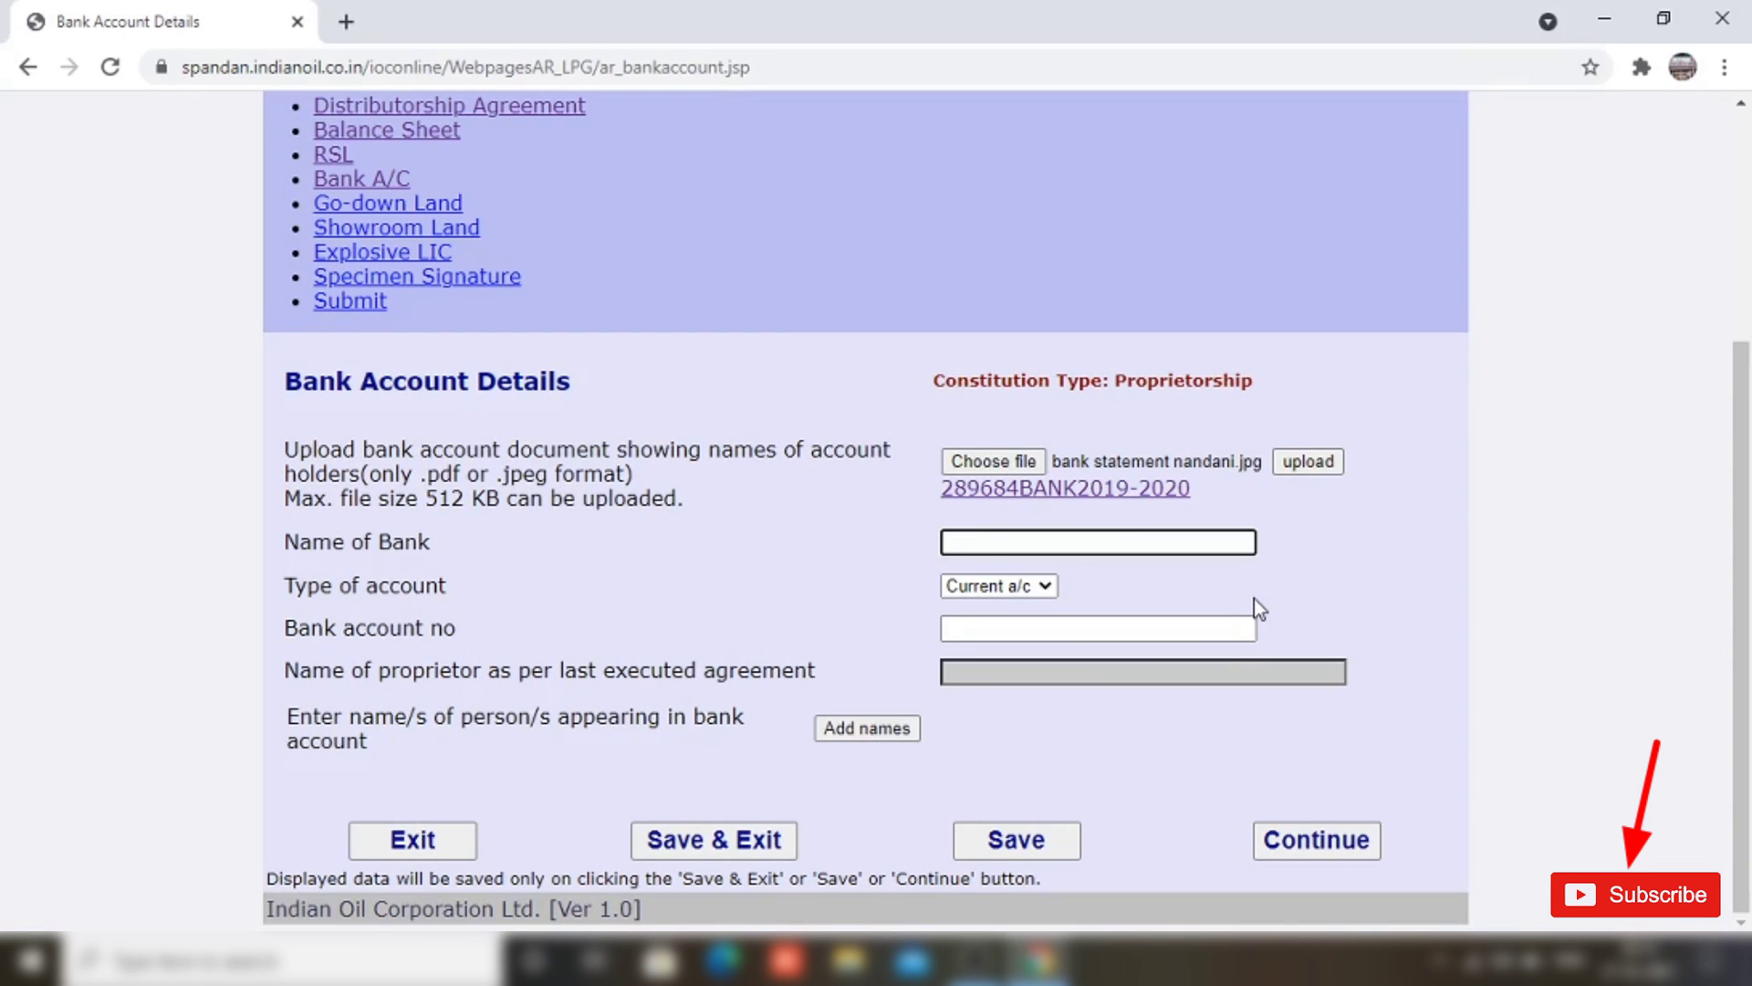
type("UNION BANK OF INDIA")
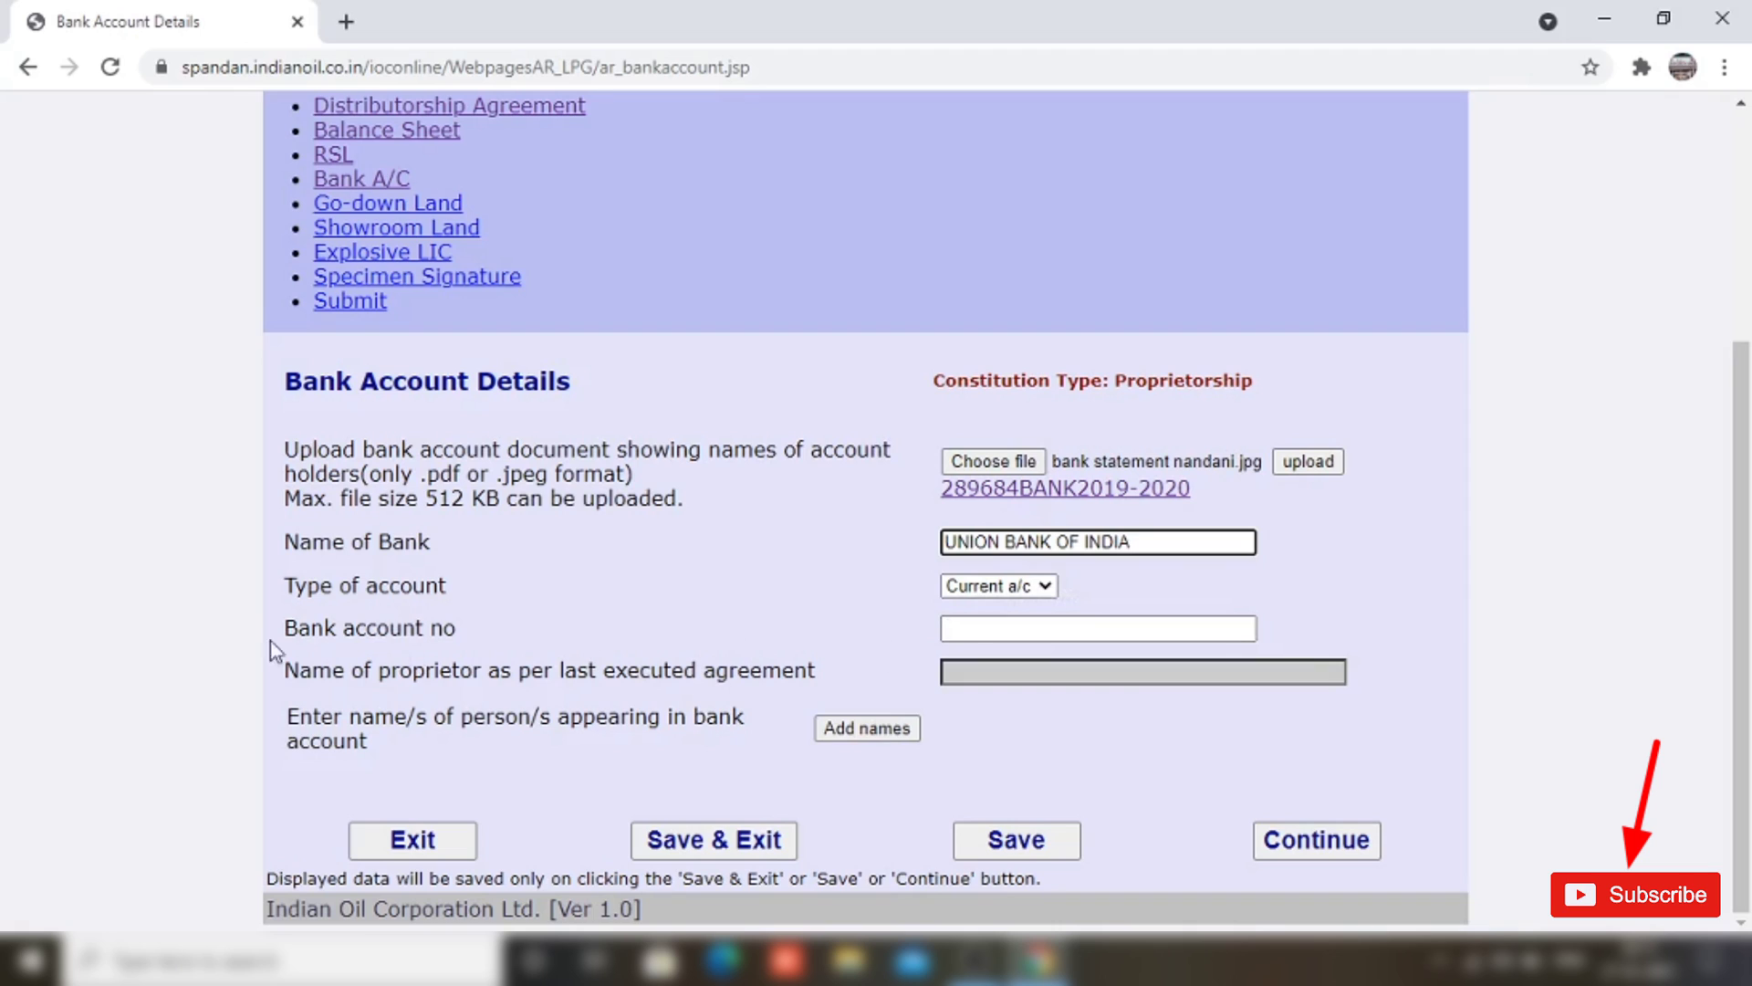
left_click(950, 628)
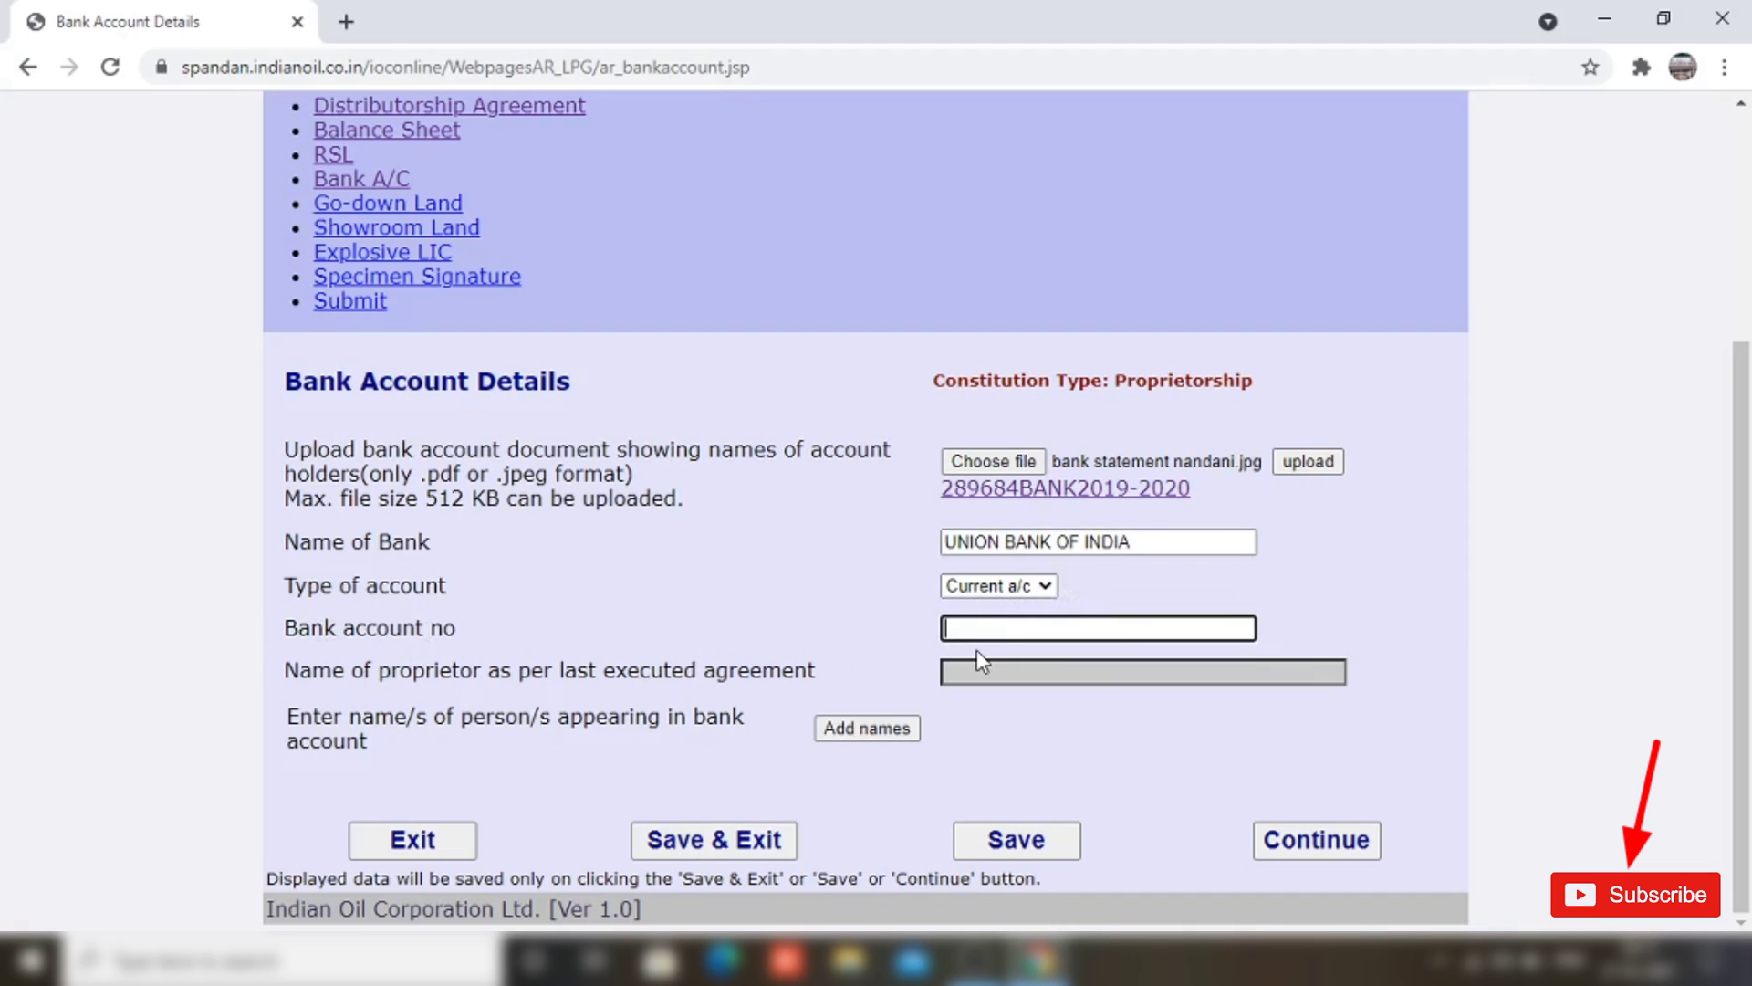
key("ctrl+v")
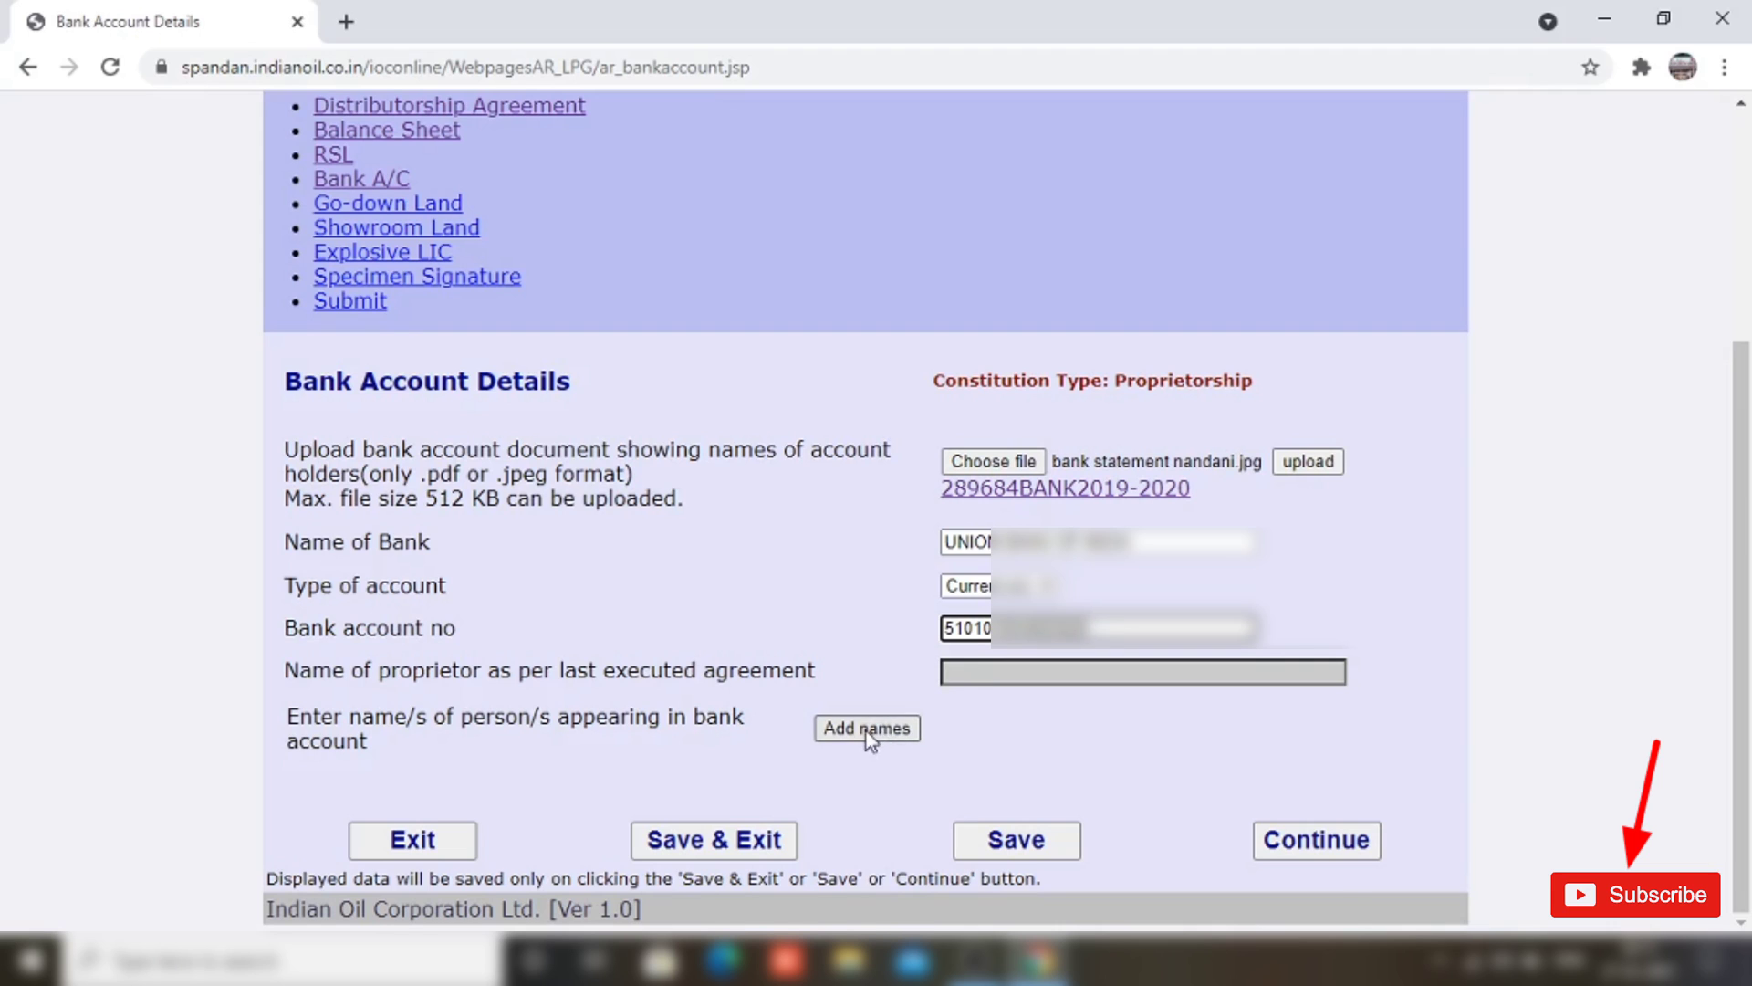
Step: Add a Mrs. account holder named after the gas distributorship and continue
left_click(867, 728)
left_click(639, 718)
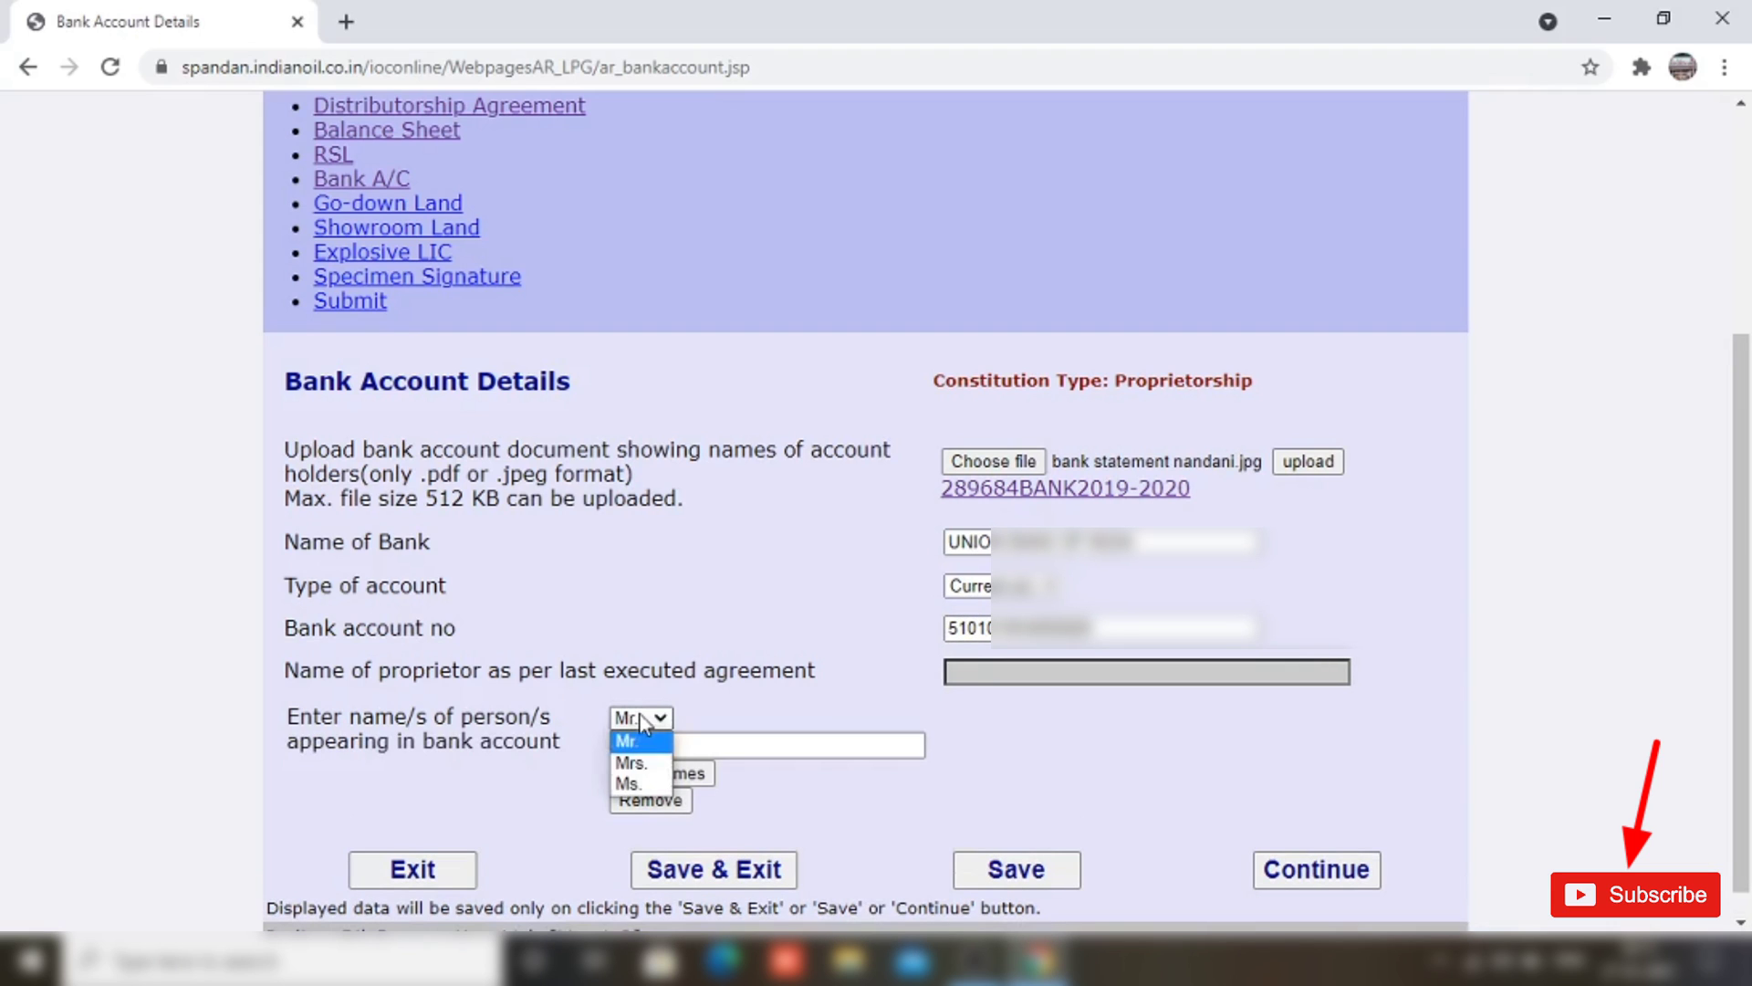
left_click(644, 762)
left_click(677, 746)
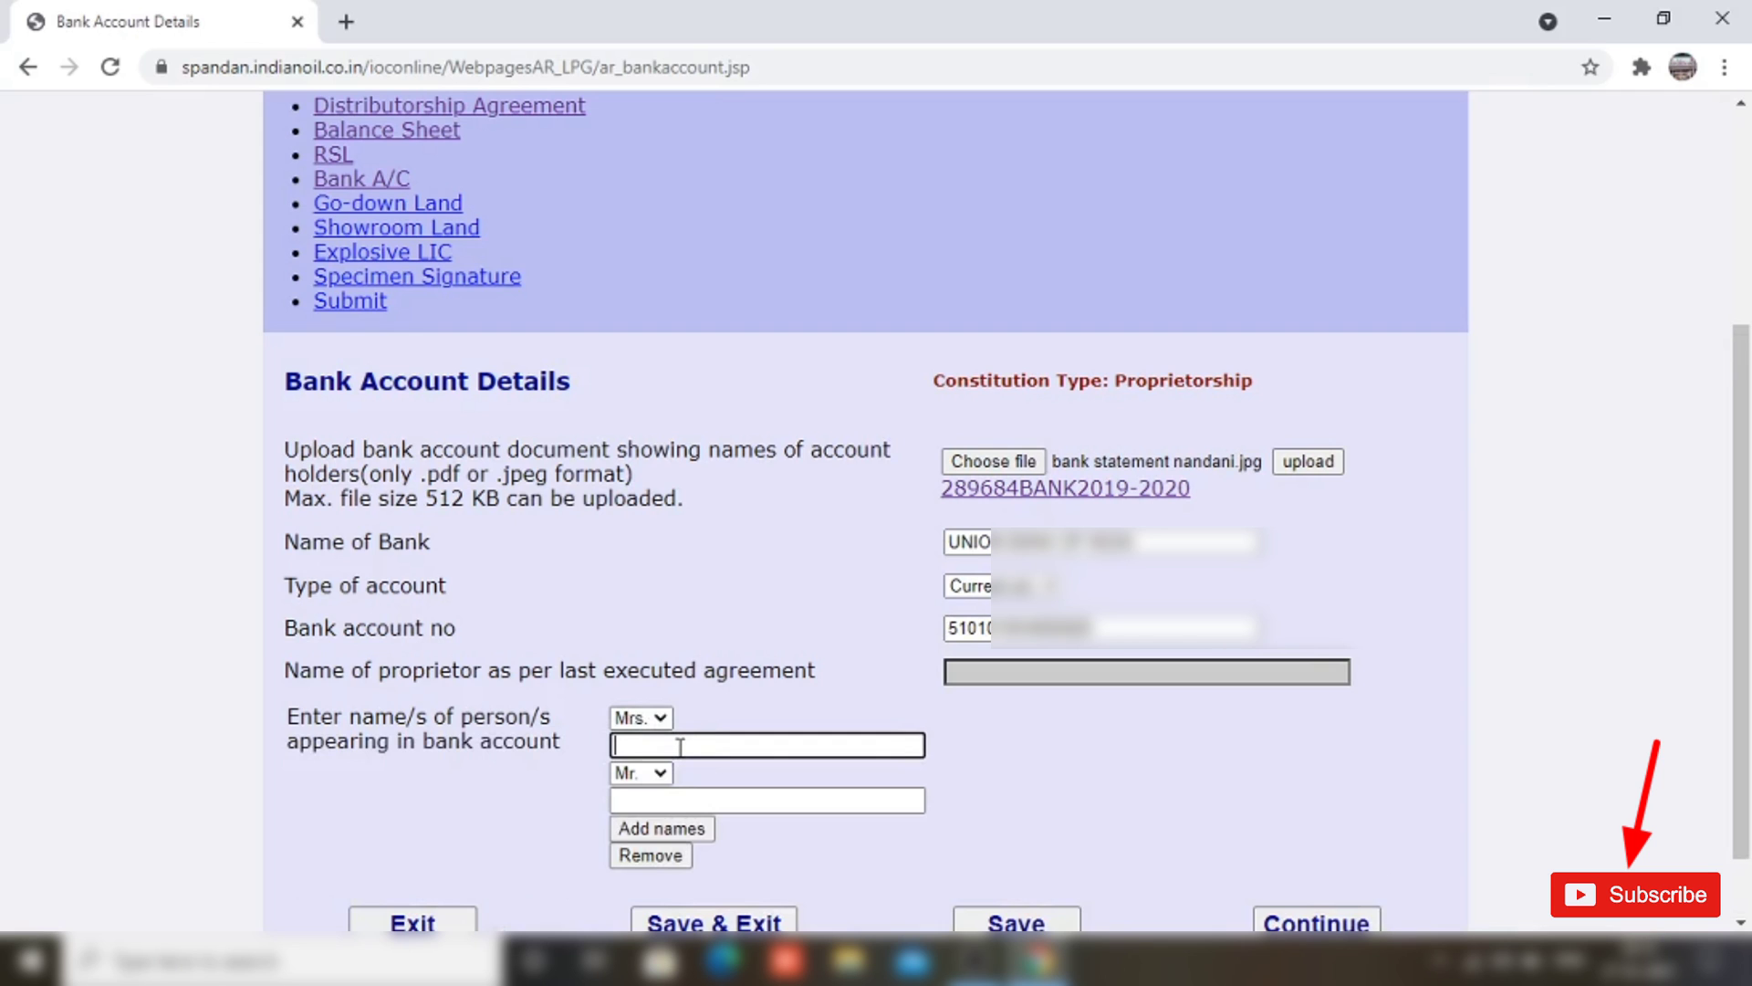
type("NANDANI INDANE GAS SERVICE")
scroll(808, 736, "down", 1)
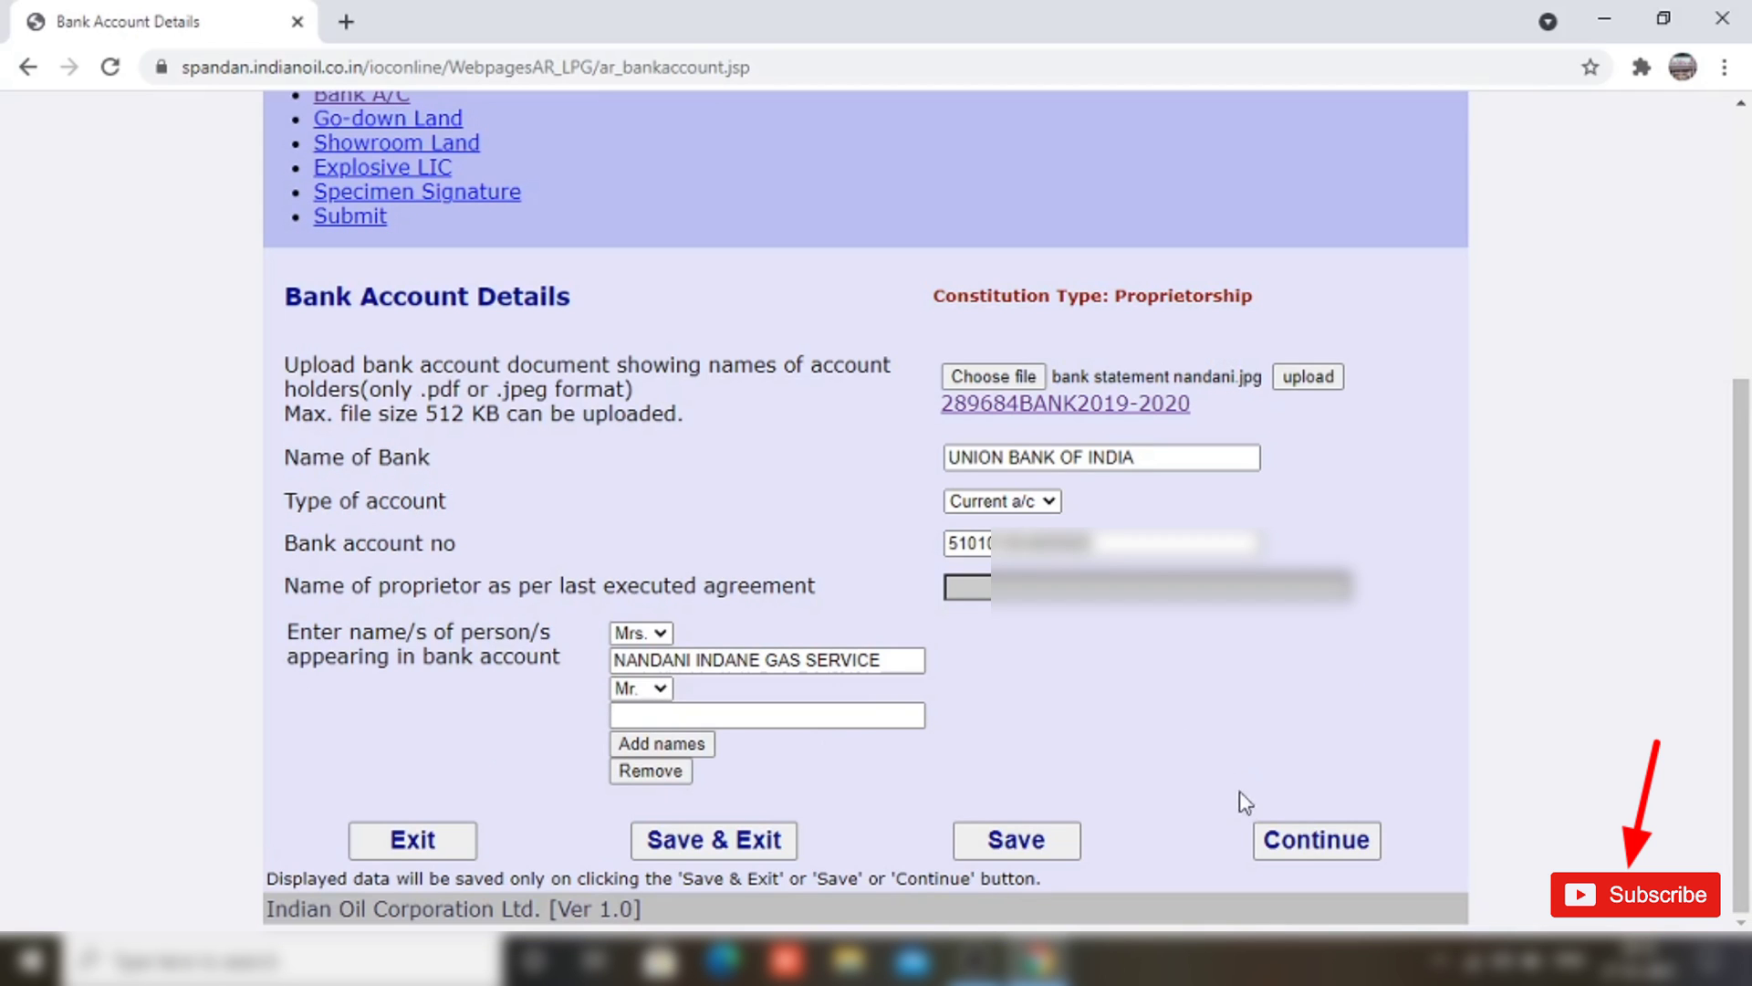
left_click(1320, 847)
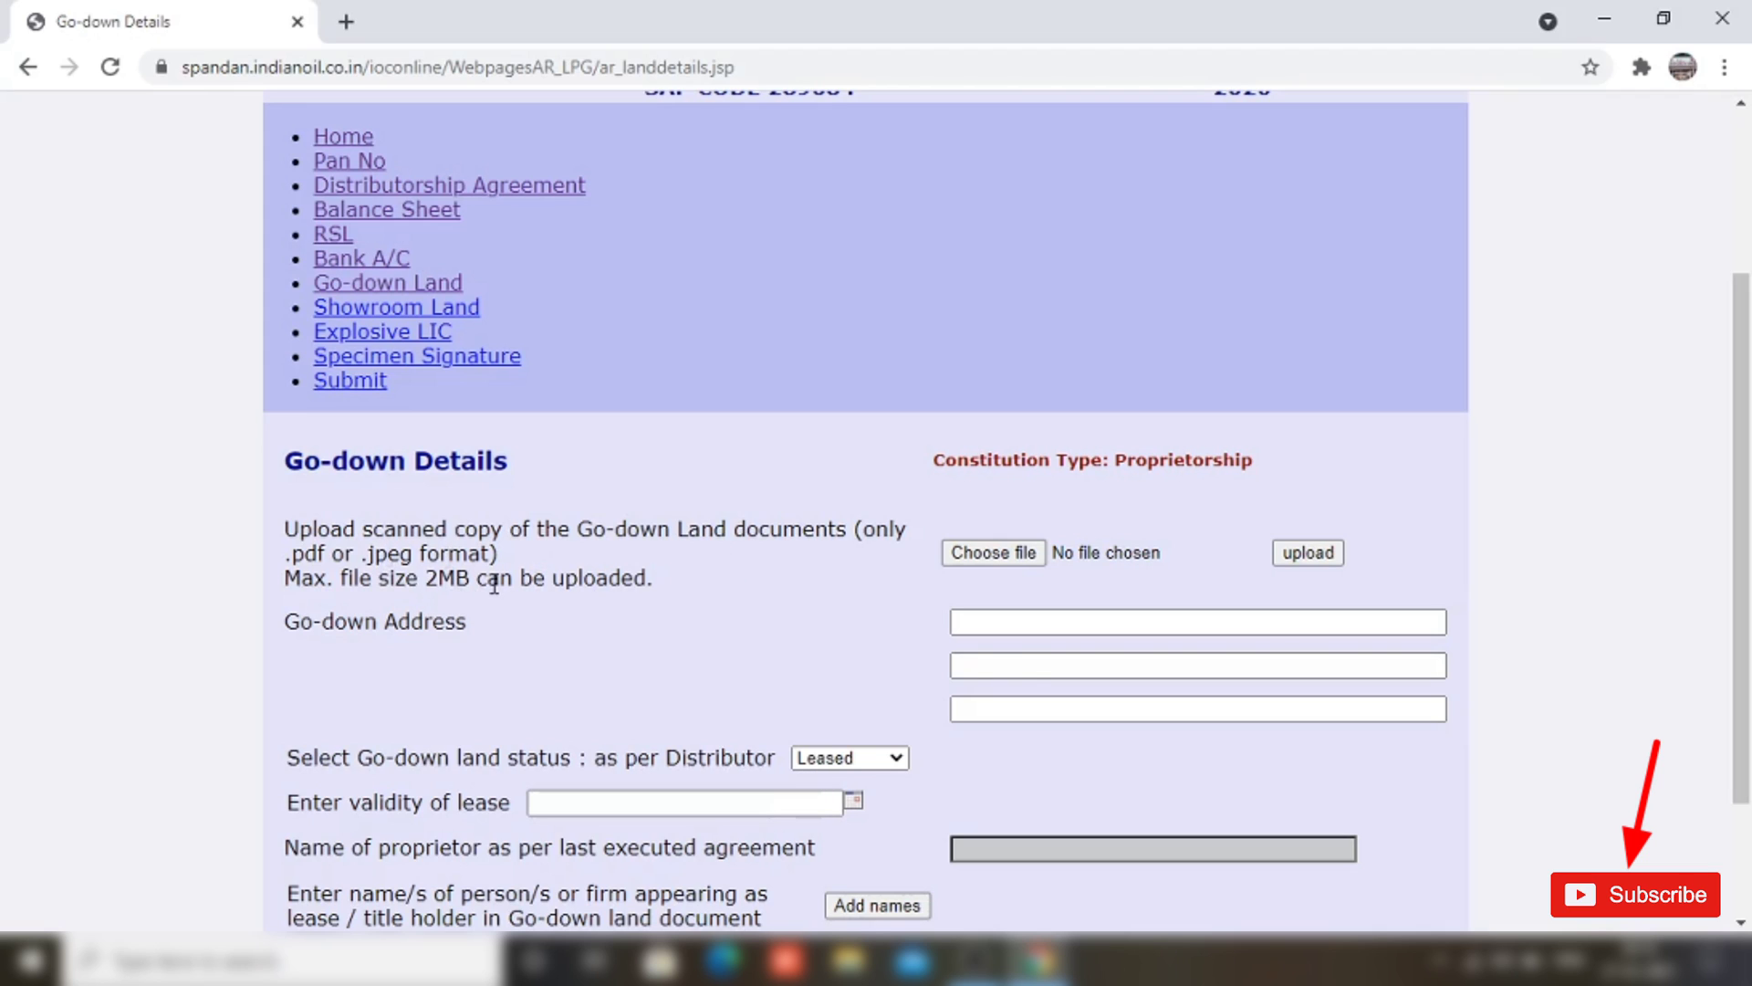
Step: Upload GD1_compressed.pdf as the go-down land document and enter the go-down address
left_click(994, 554)
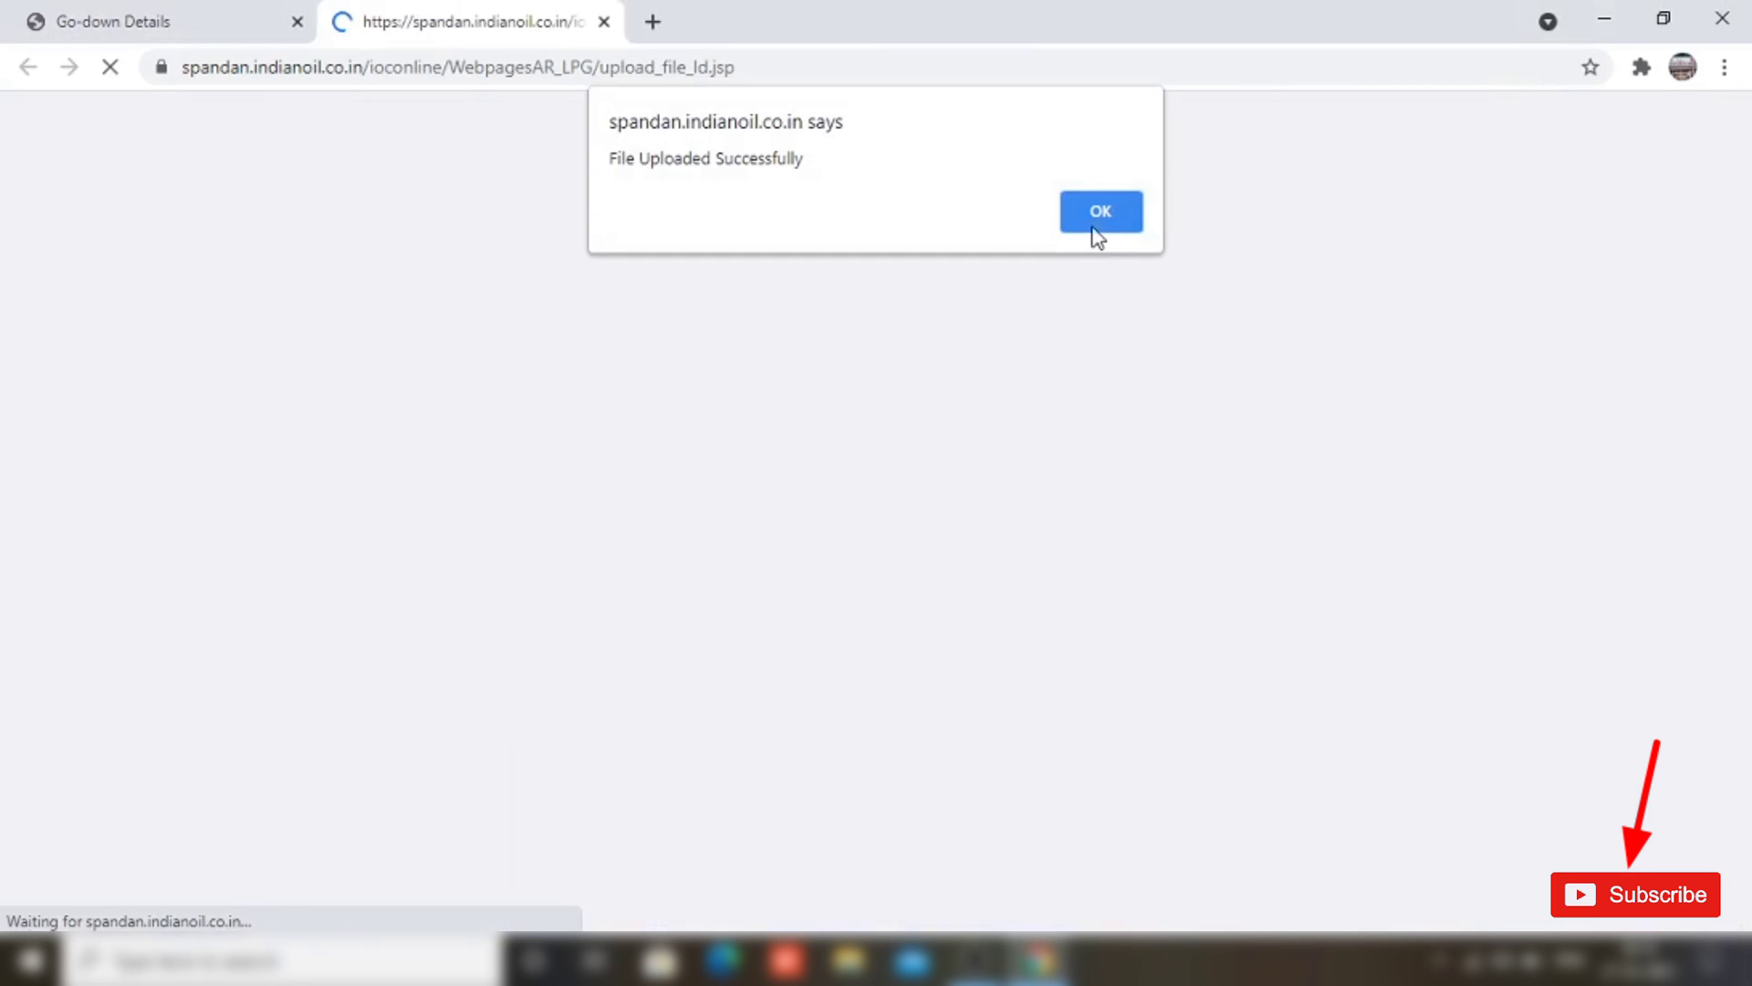
left_click(1099, 215)
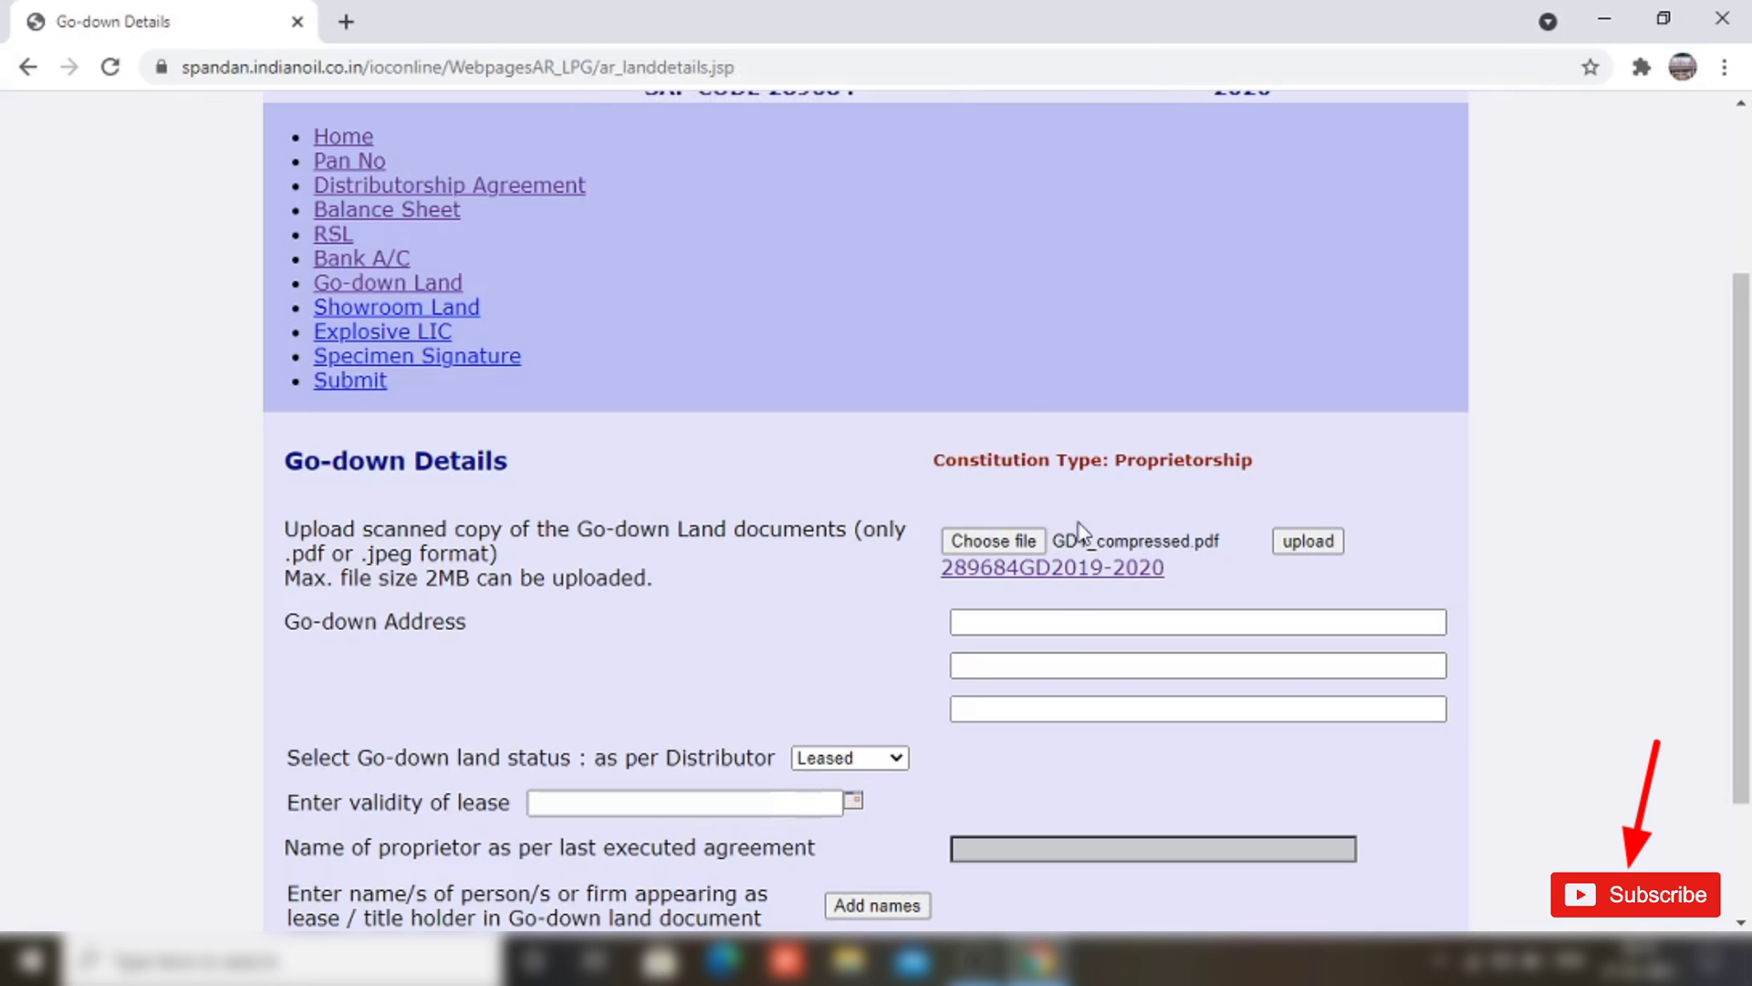
left_click(1024, 624)
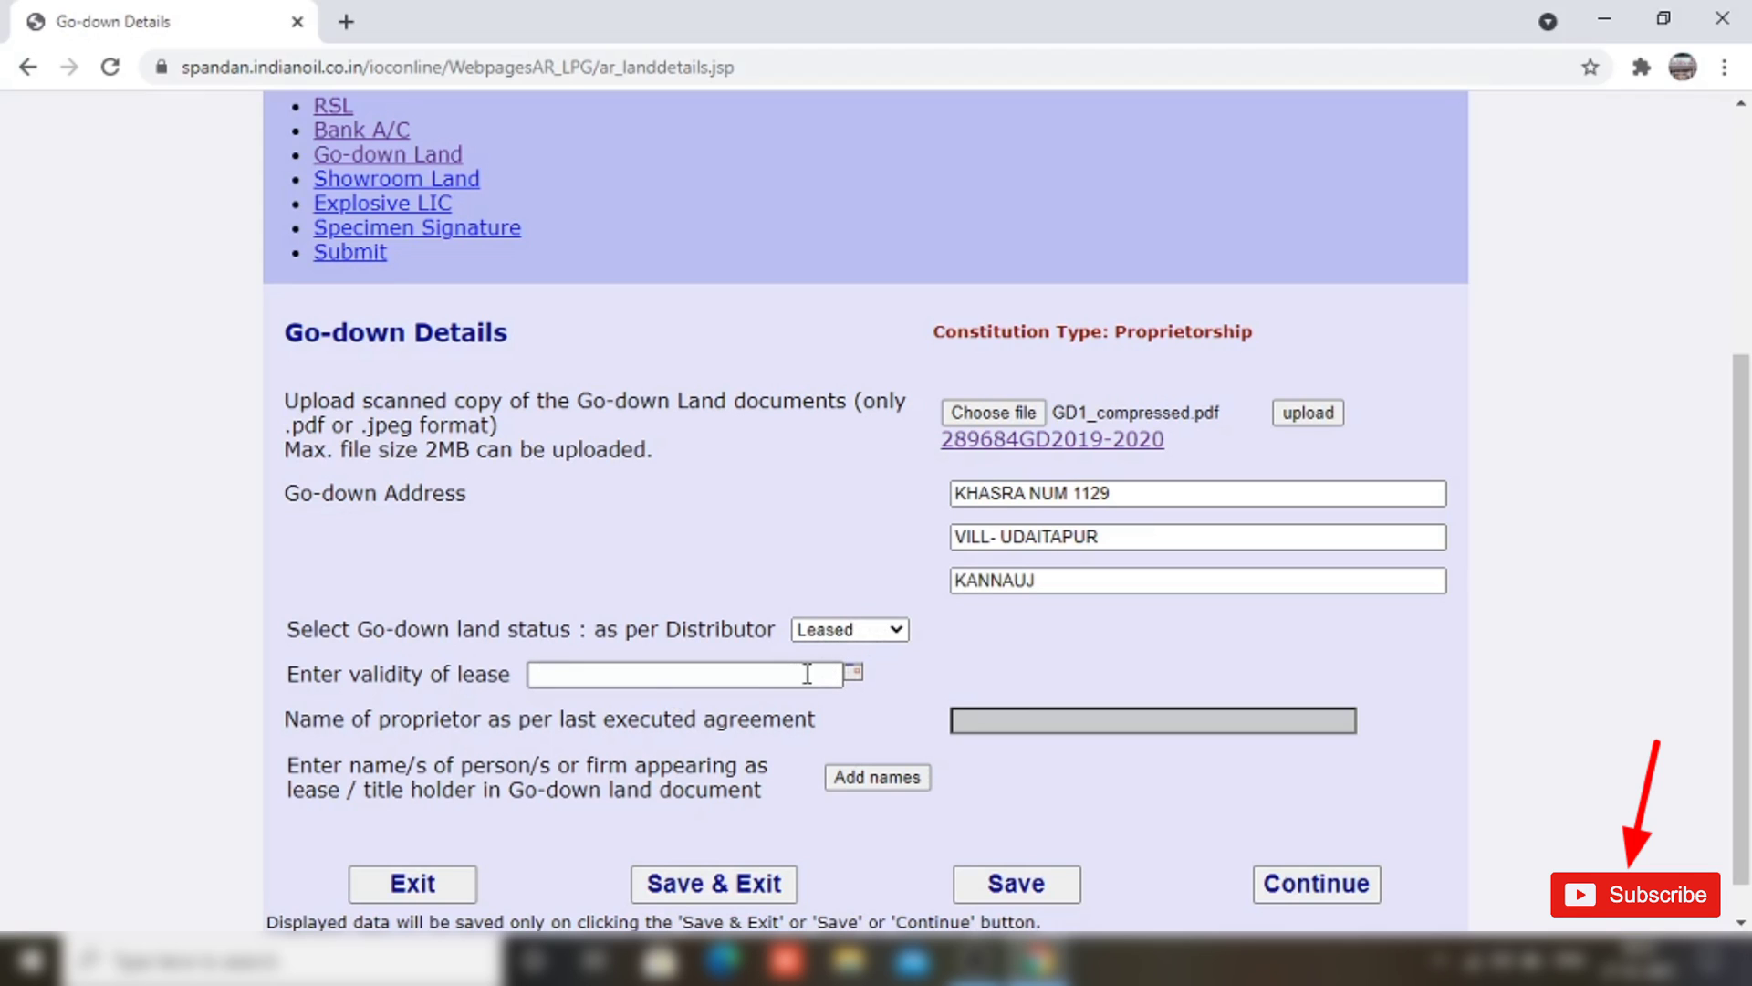
Step: Set the go-down land status to Owned and add a Mrs. holder with the holder's full name
left_click(894, 632)
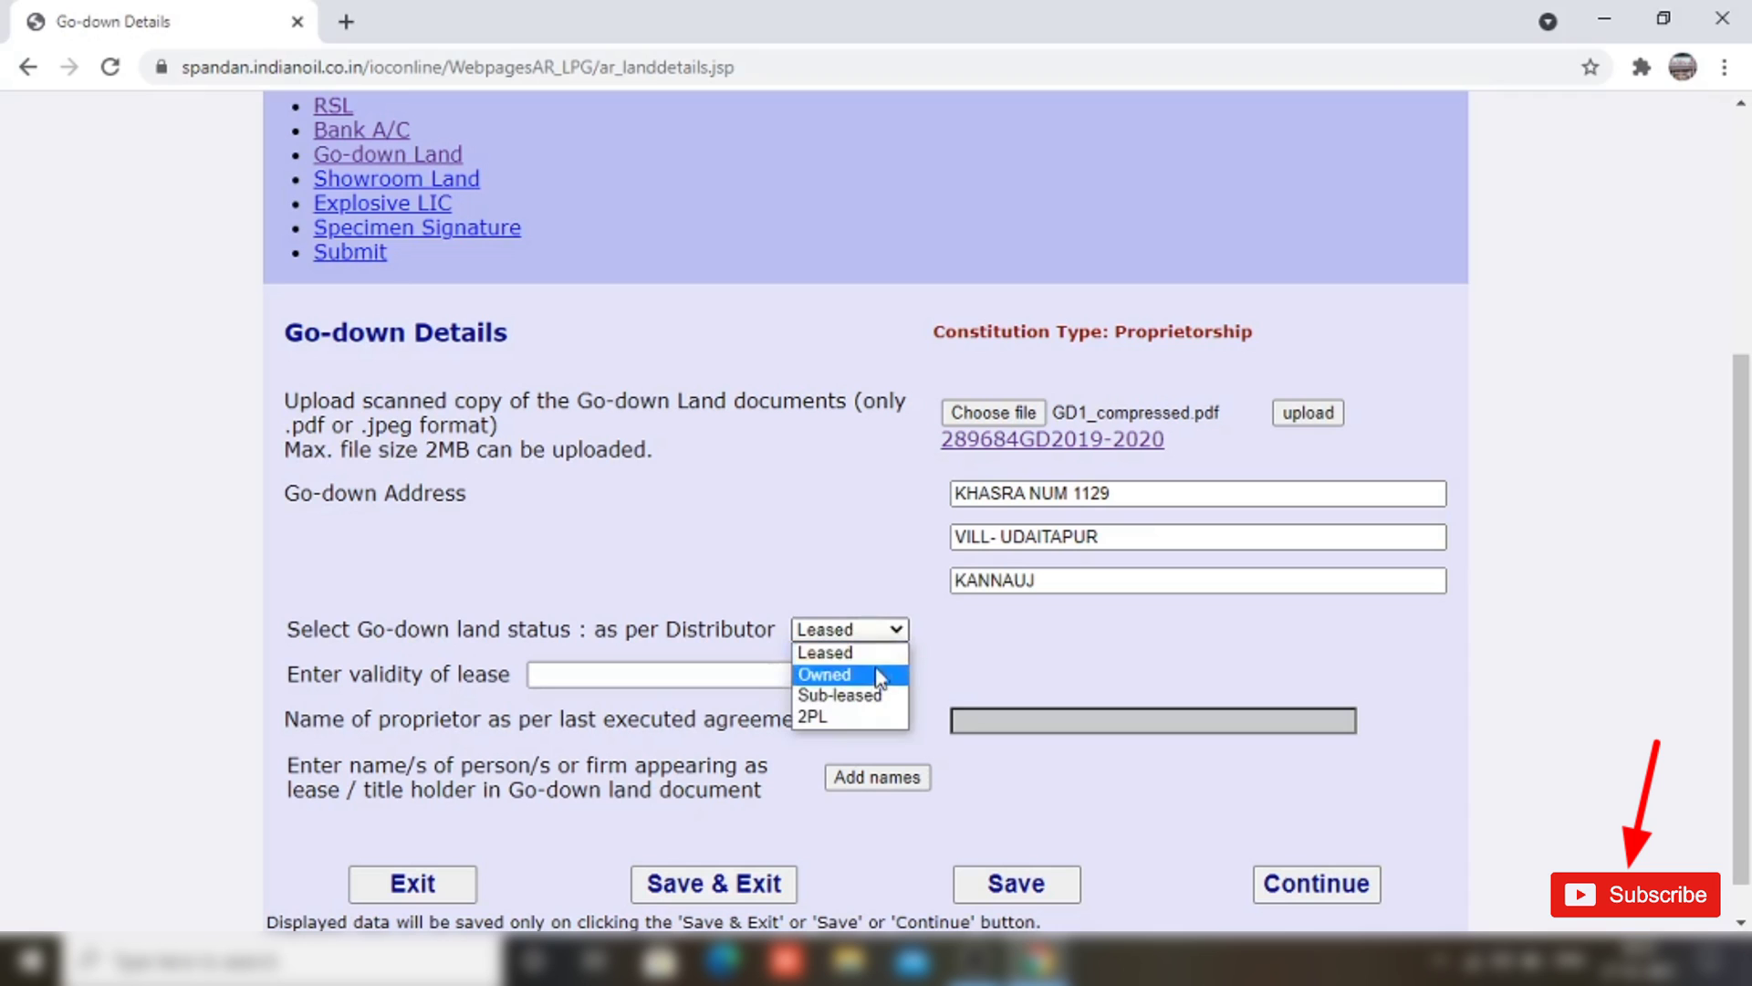
left_click(872, 675)
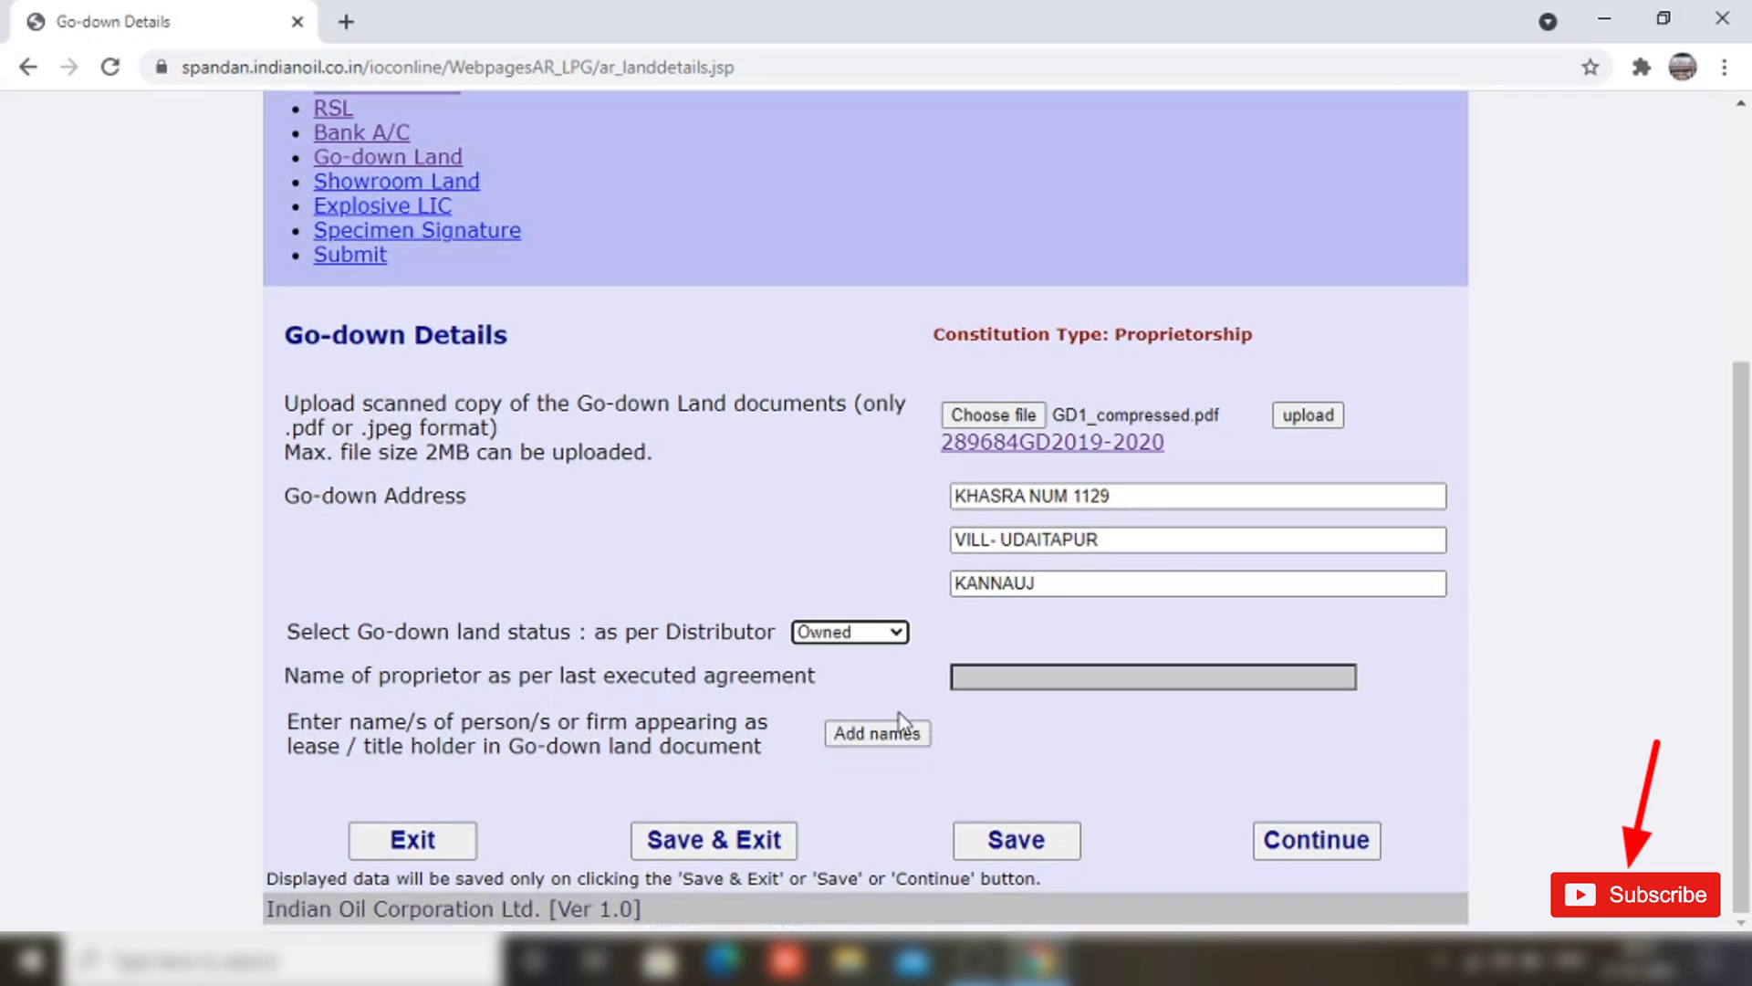
left_click(873, 737)
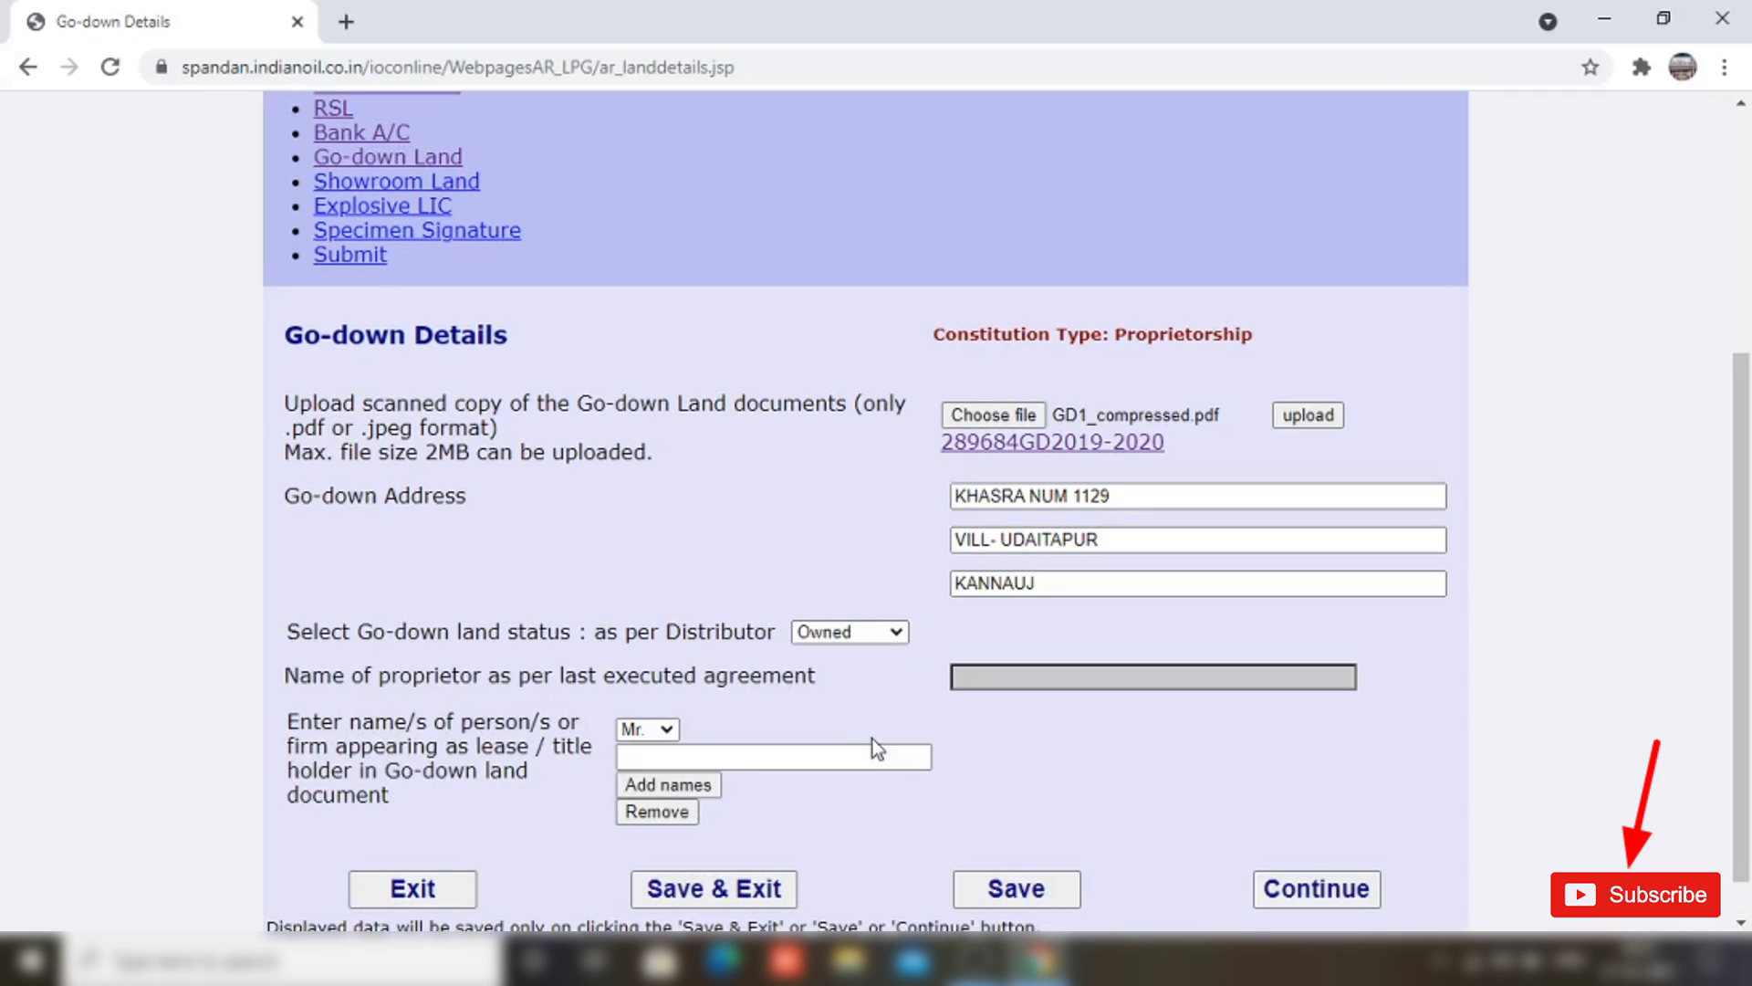
left_click(647, 728)
left_click(638, 763)
left_click(685, 757)
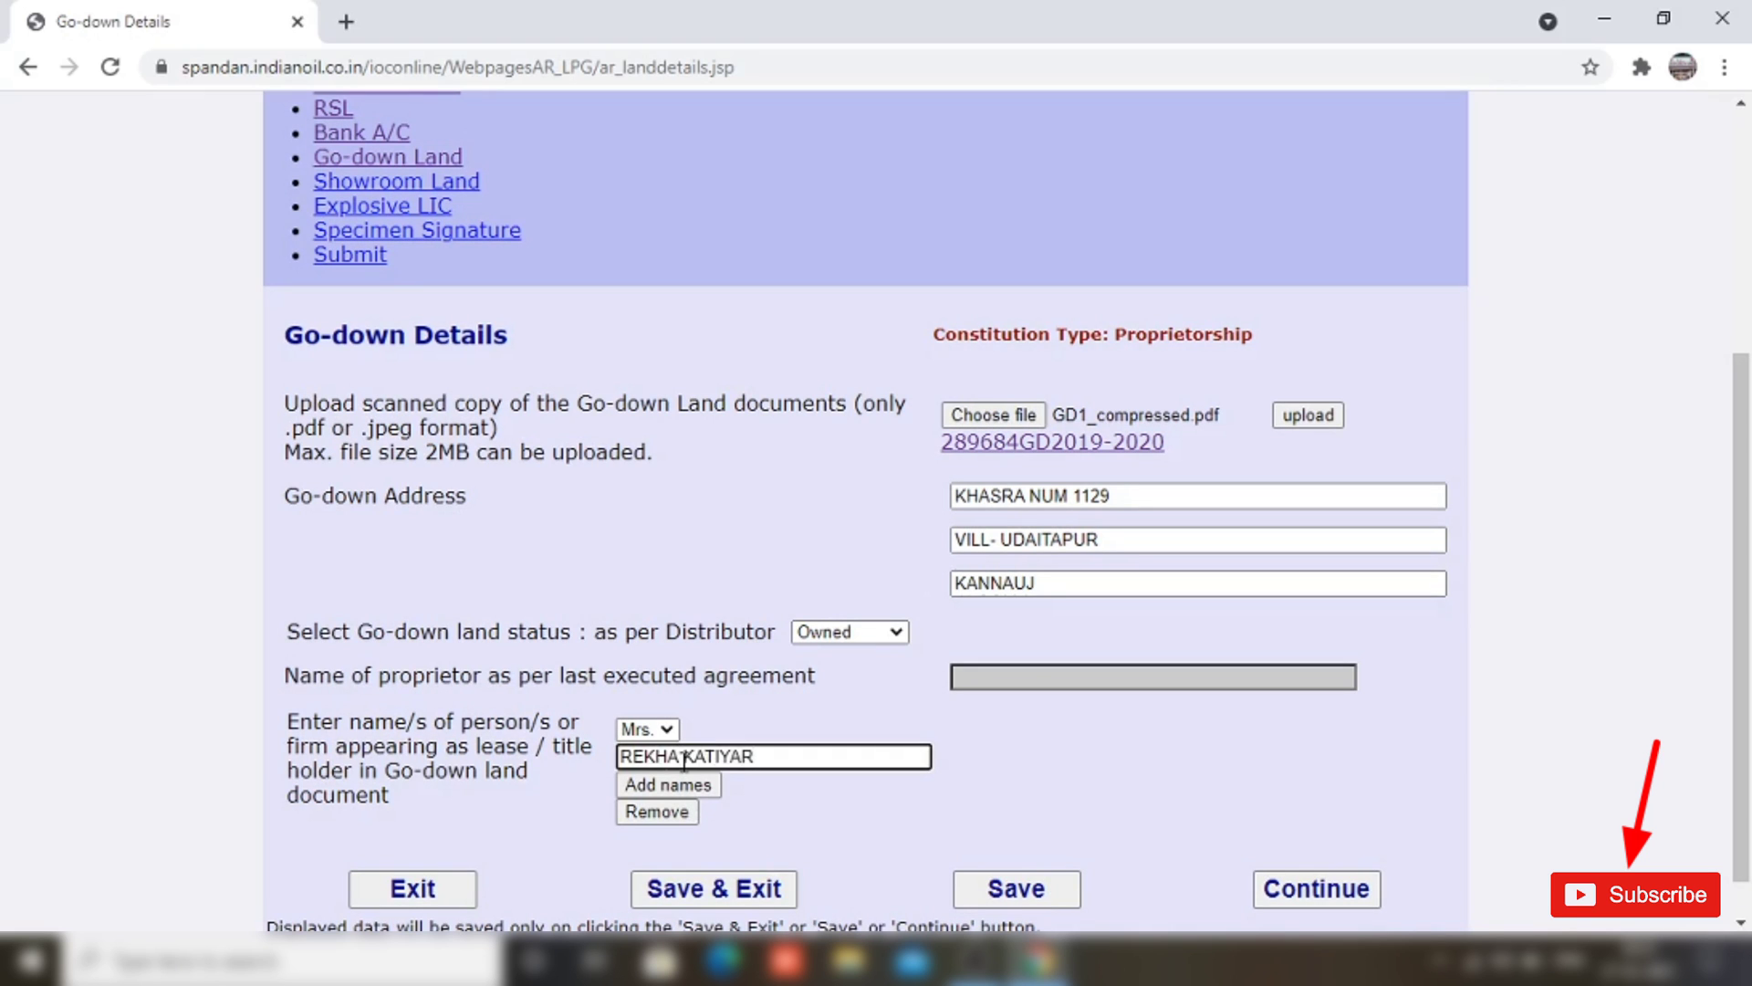
scroll(1349, 681, "down", 1)
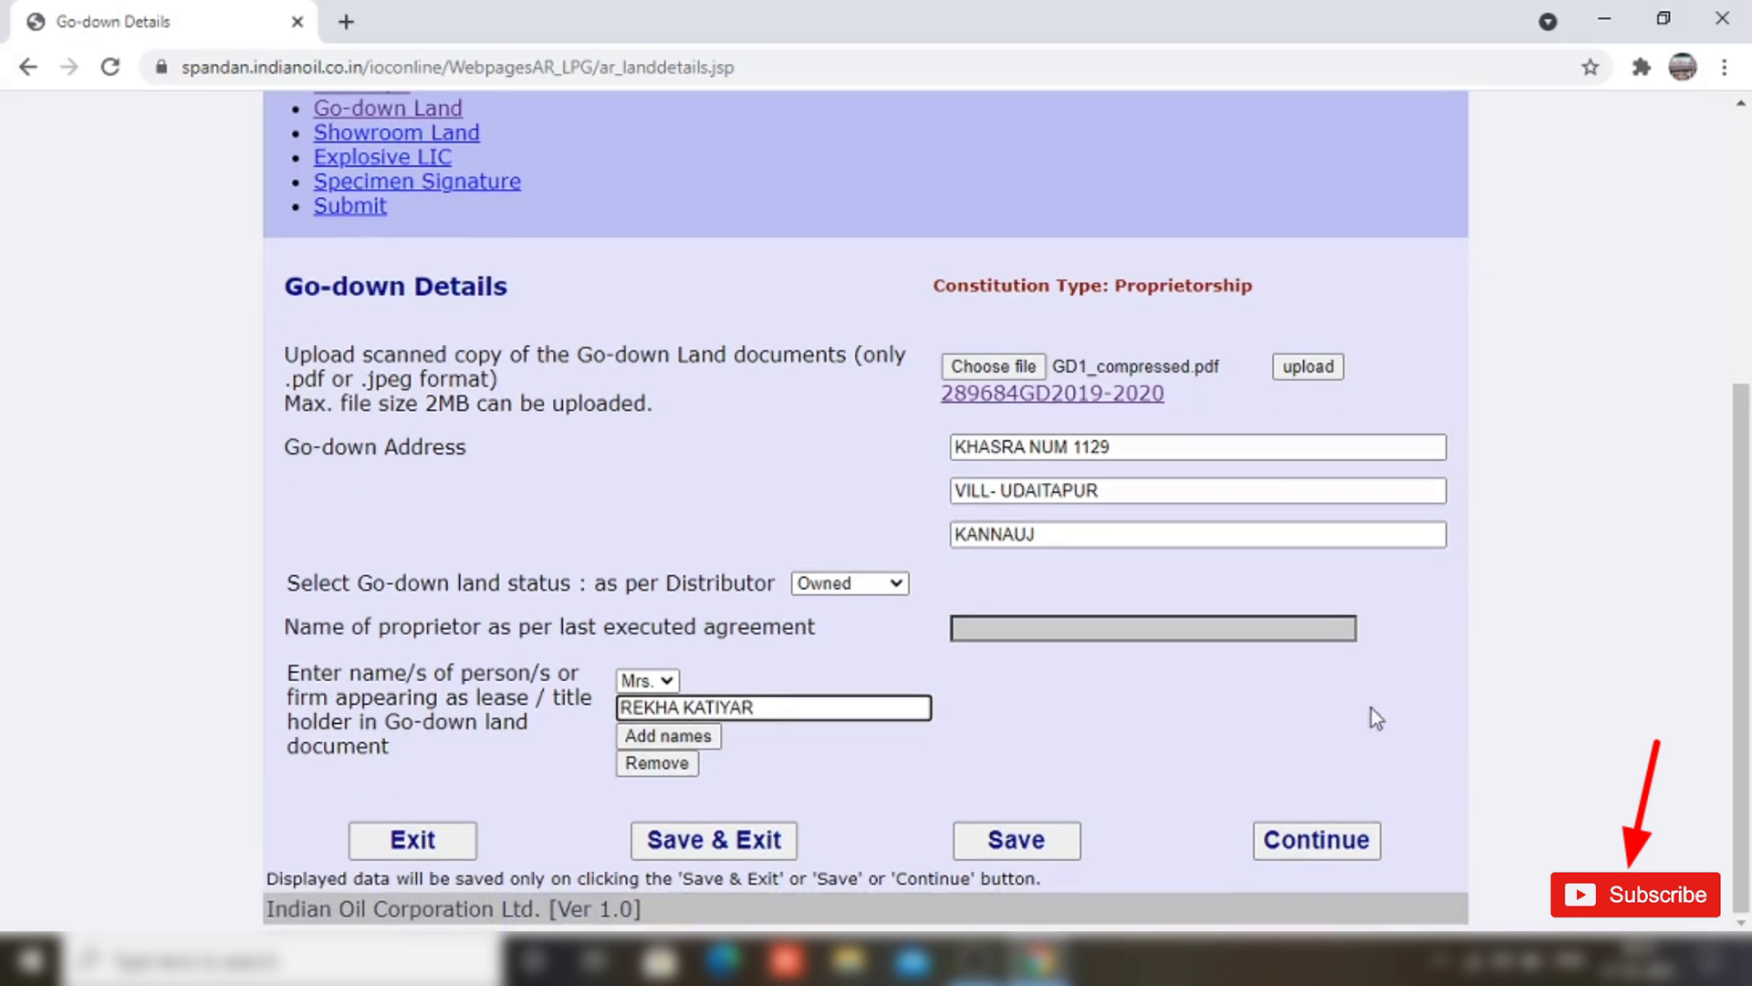
left_click(1311, 839)
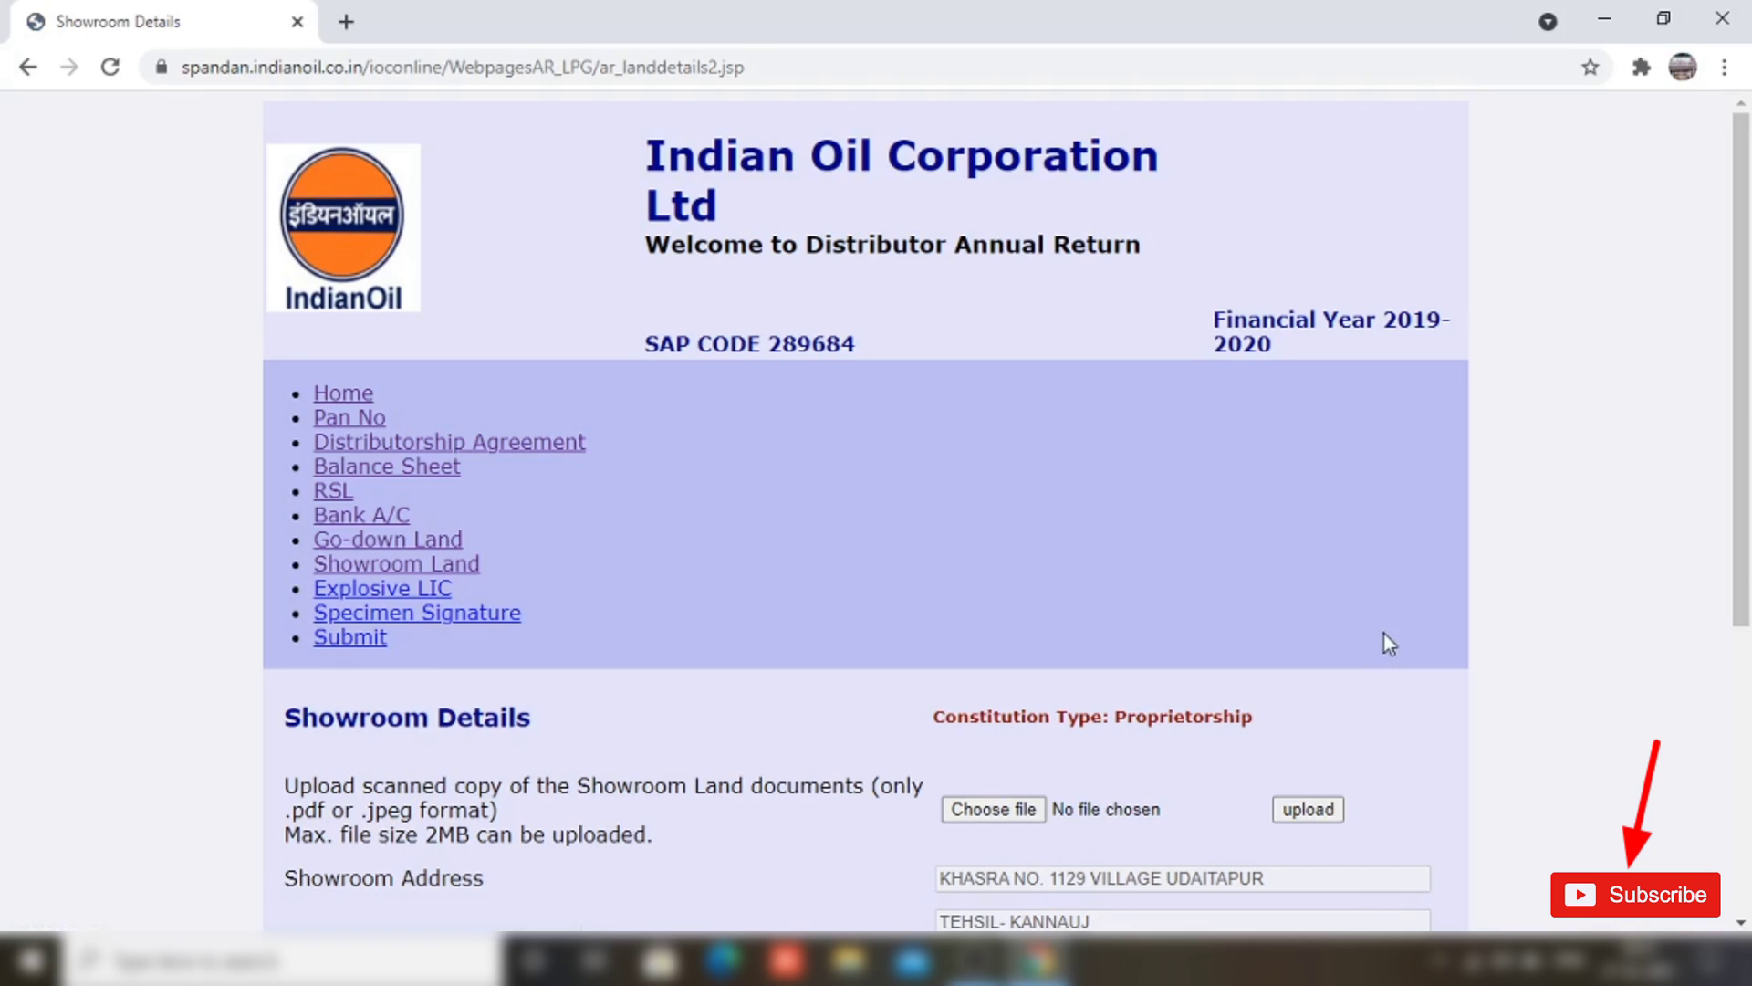
Step: Upload the showroom land document and keep it Leased, valid until 14/06/2023
scroll(1383, 634, "down", 4)
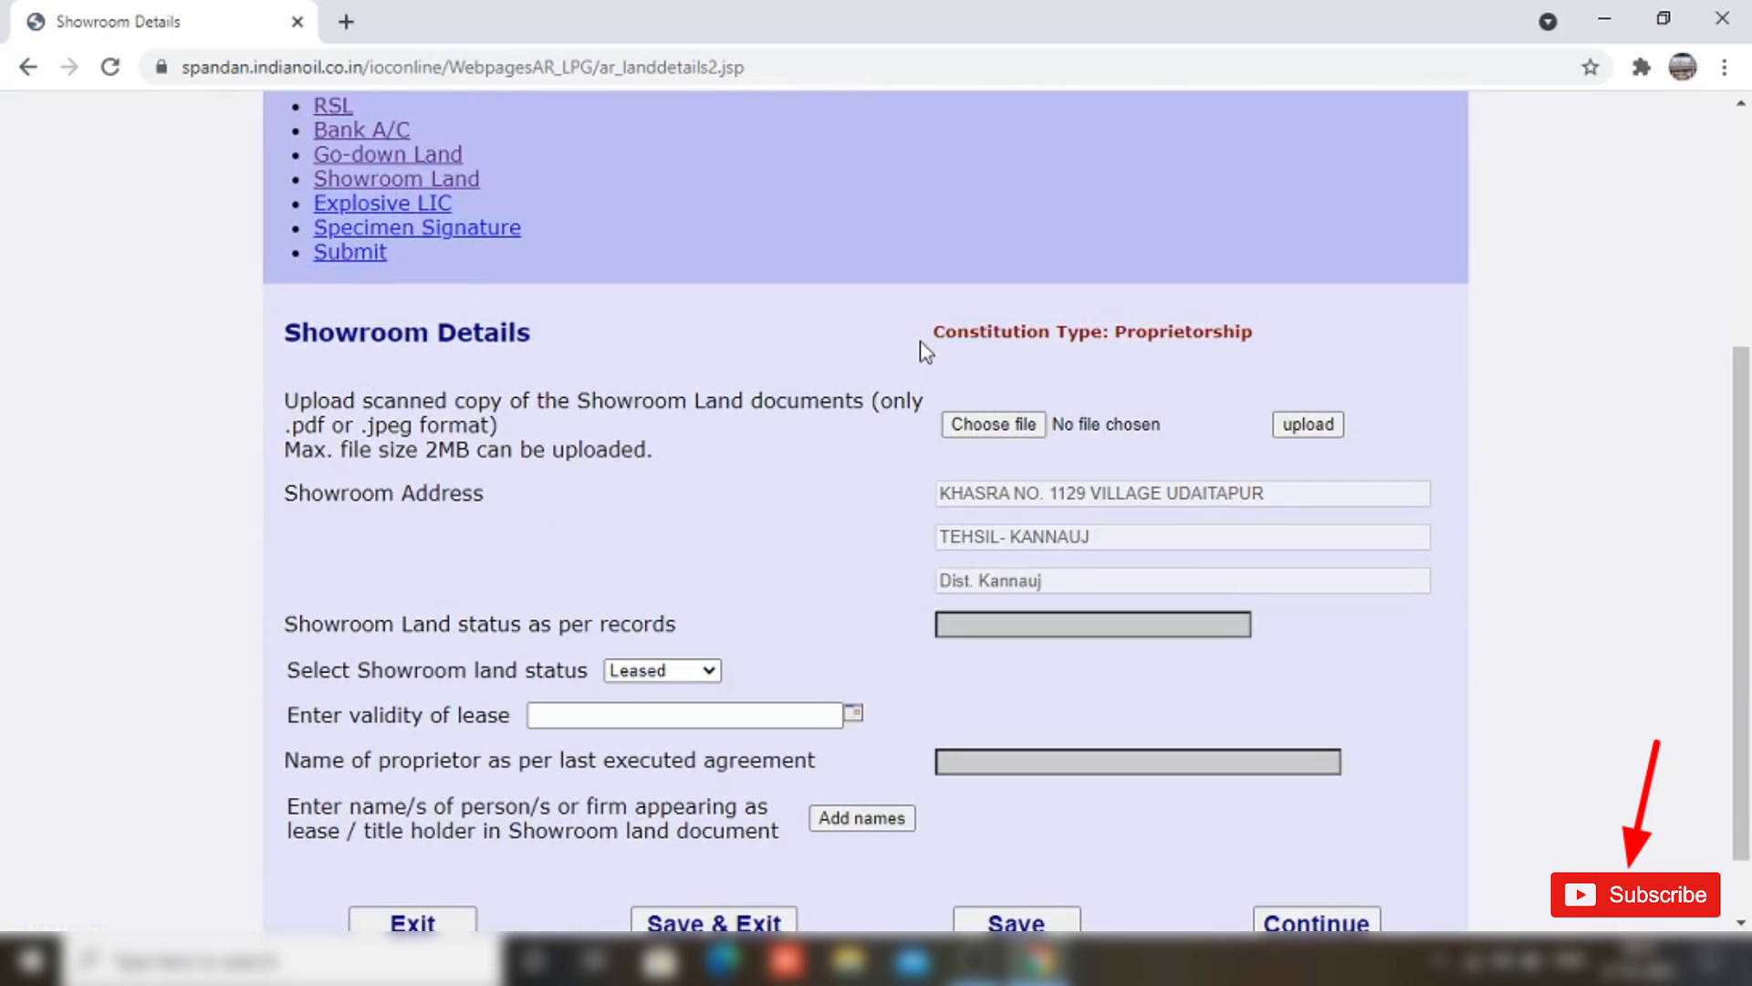
left_click(984, 427)
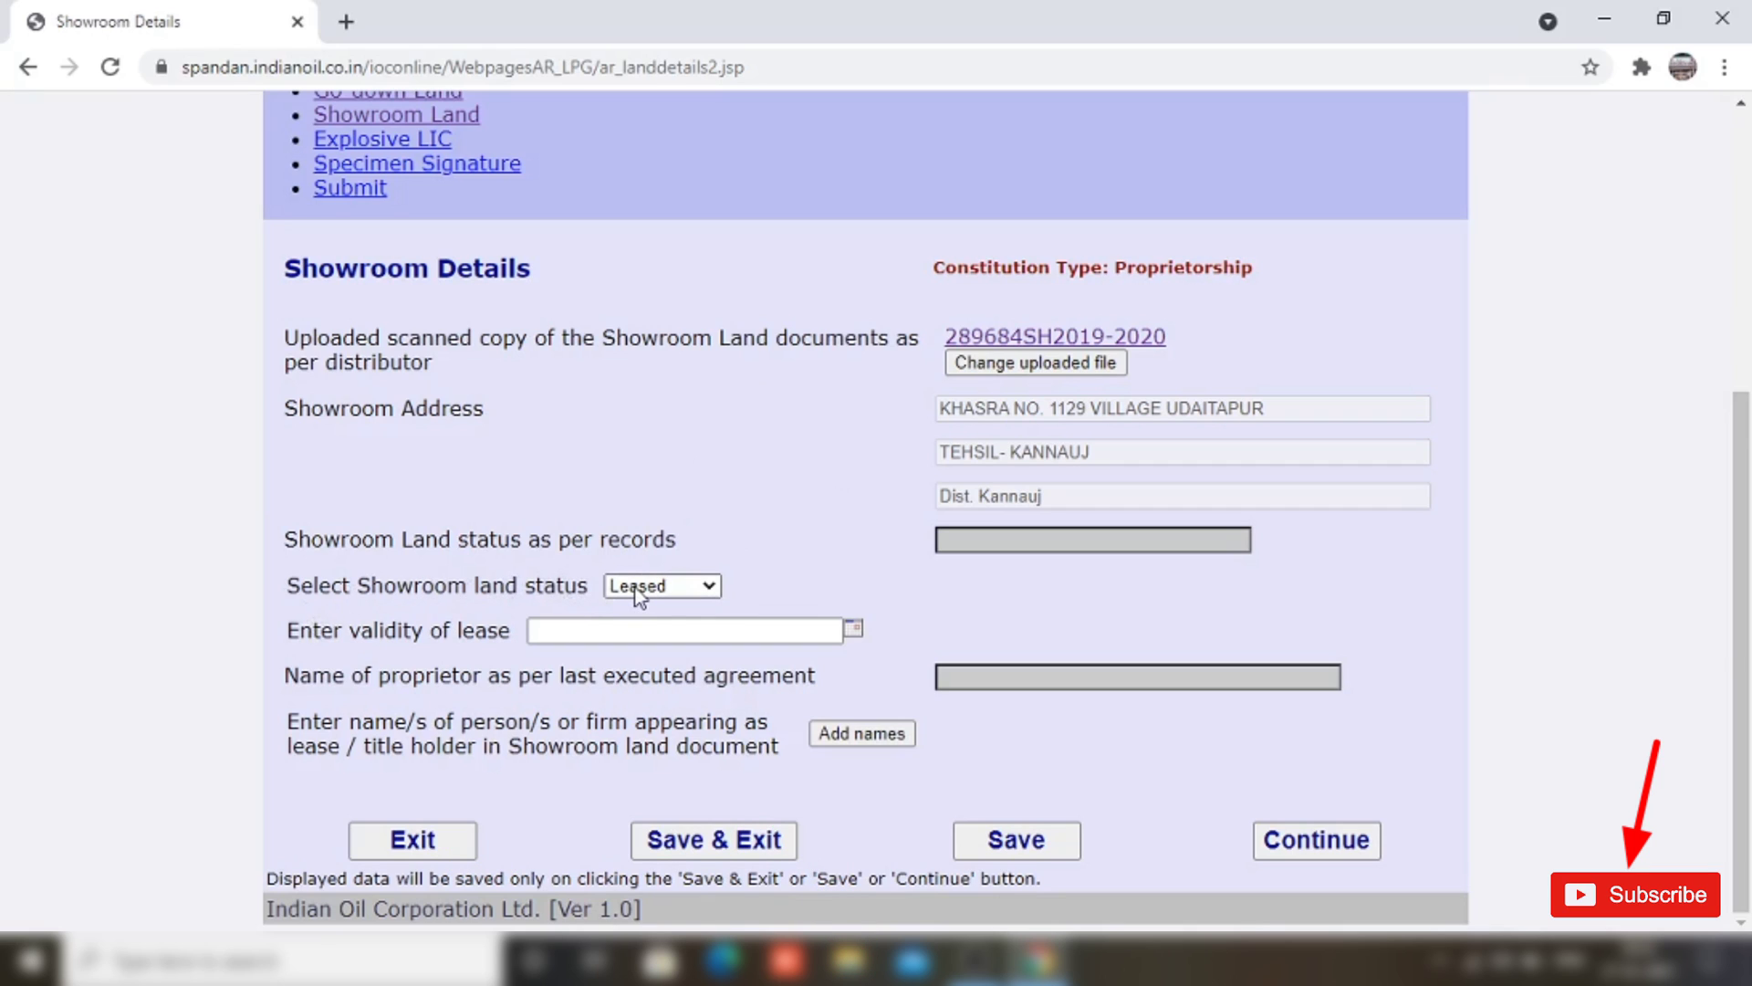
left_click(680, 585)
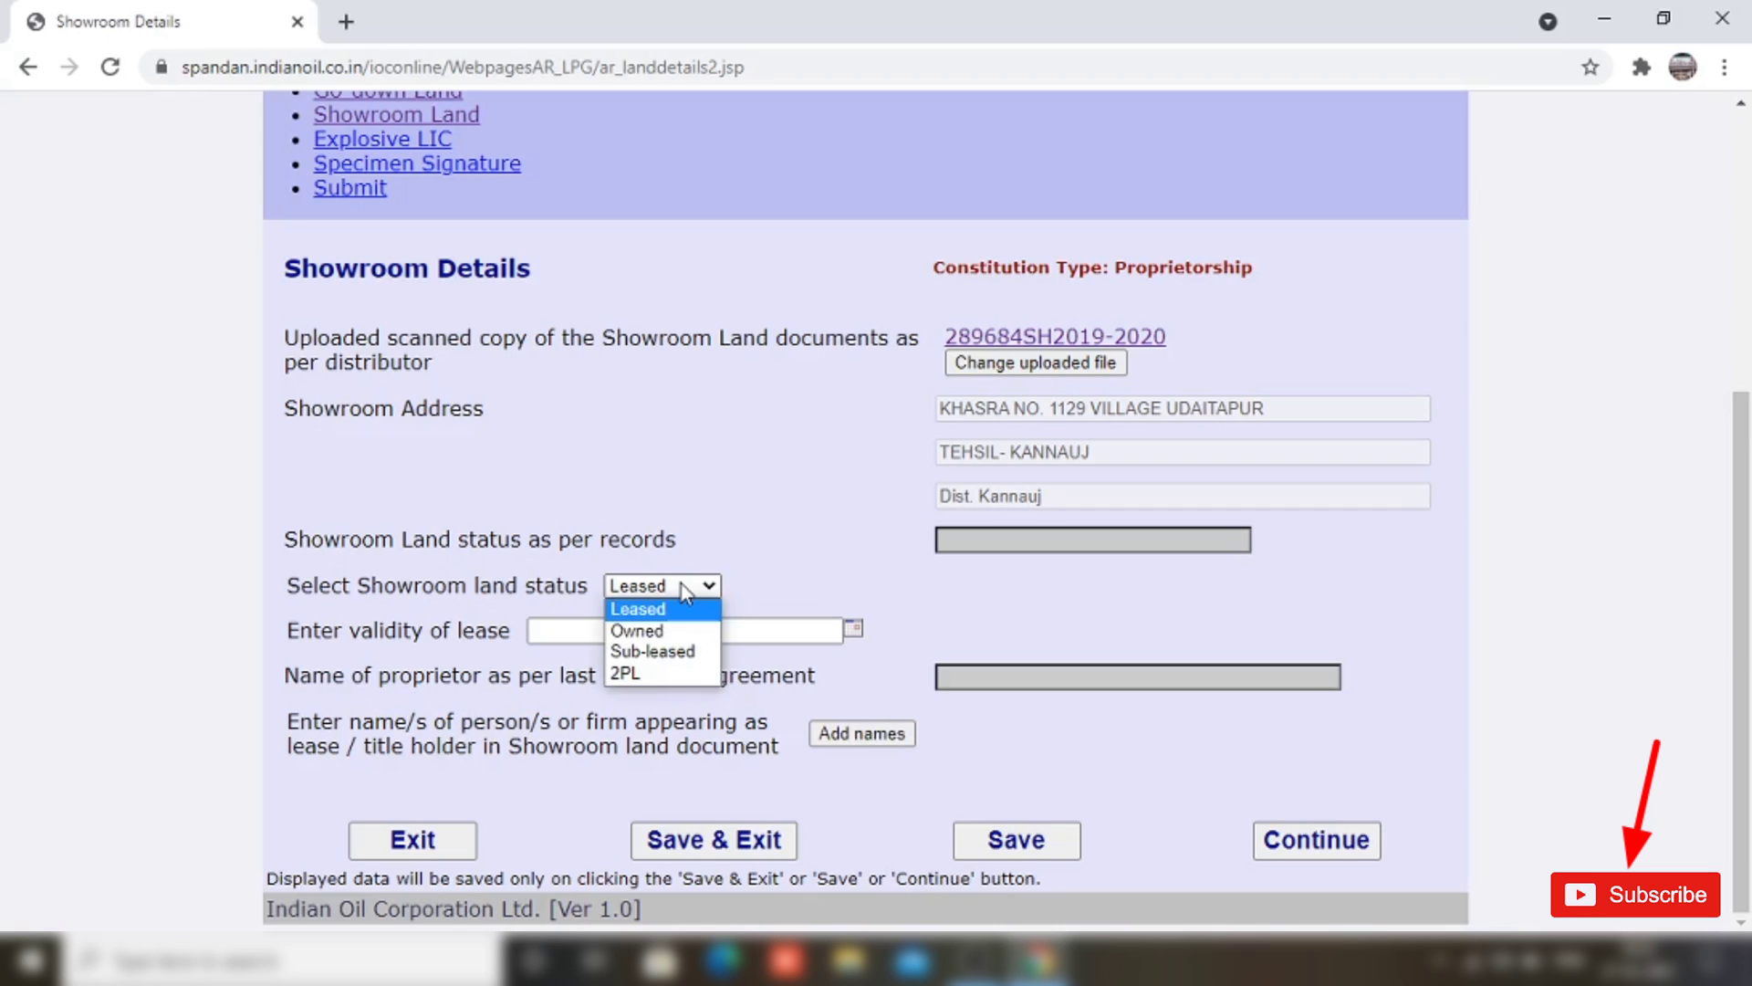
left_click(725, 546)
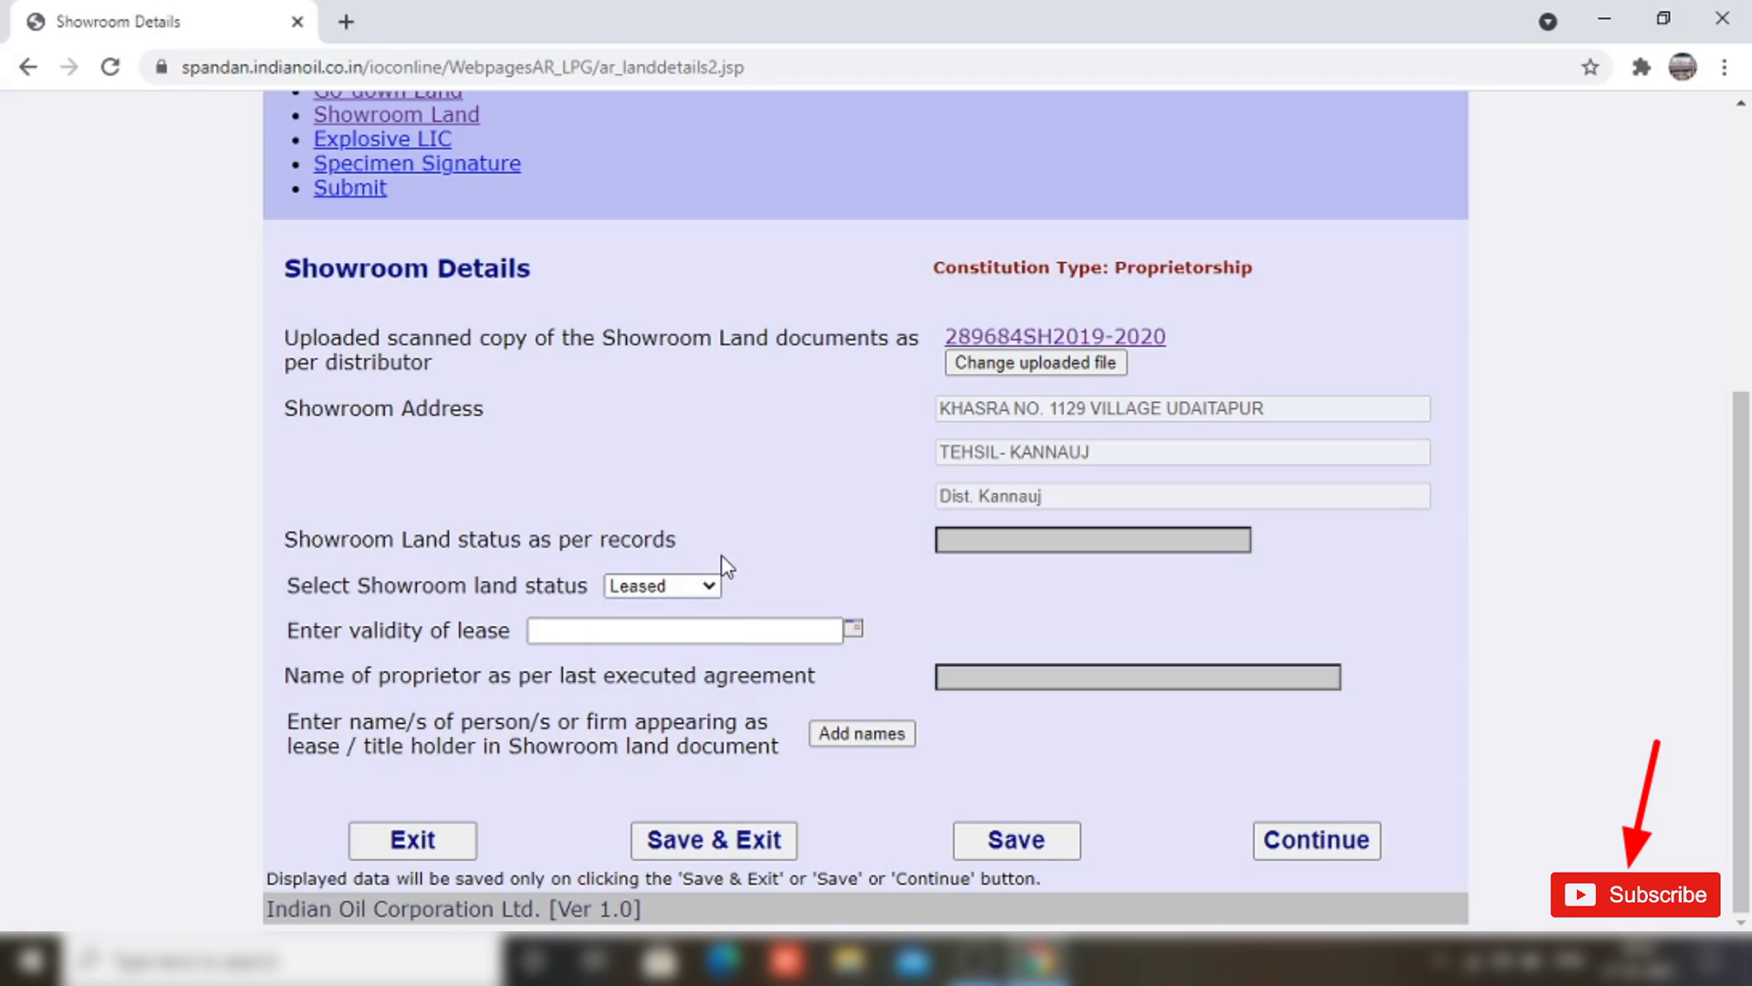
left_click(812, 631)
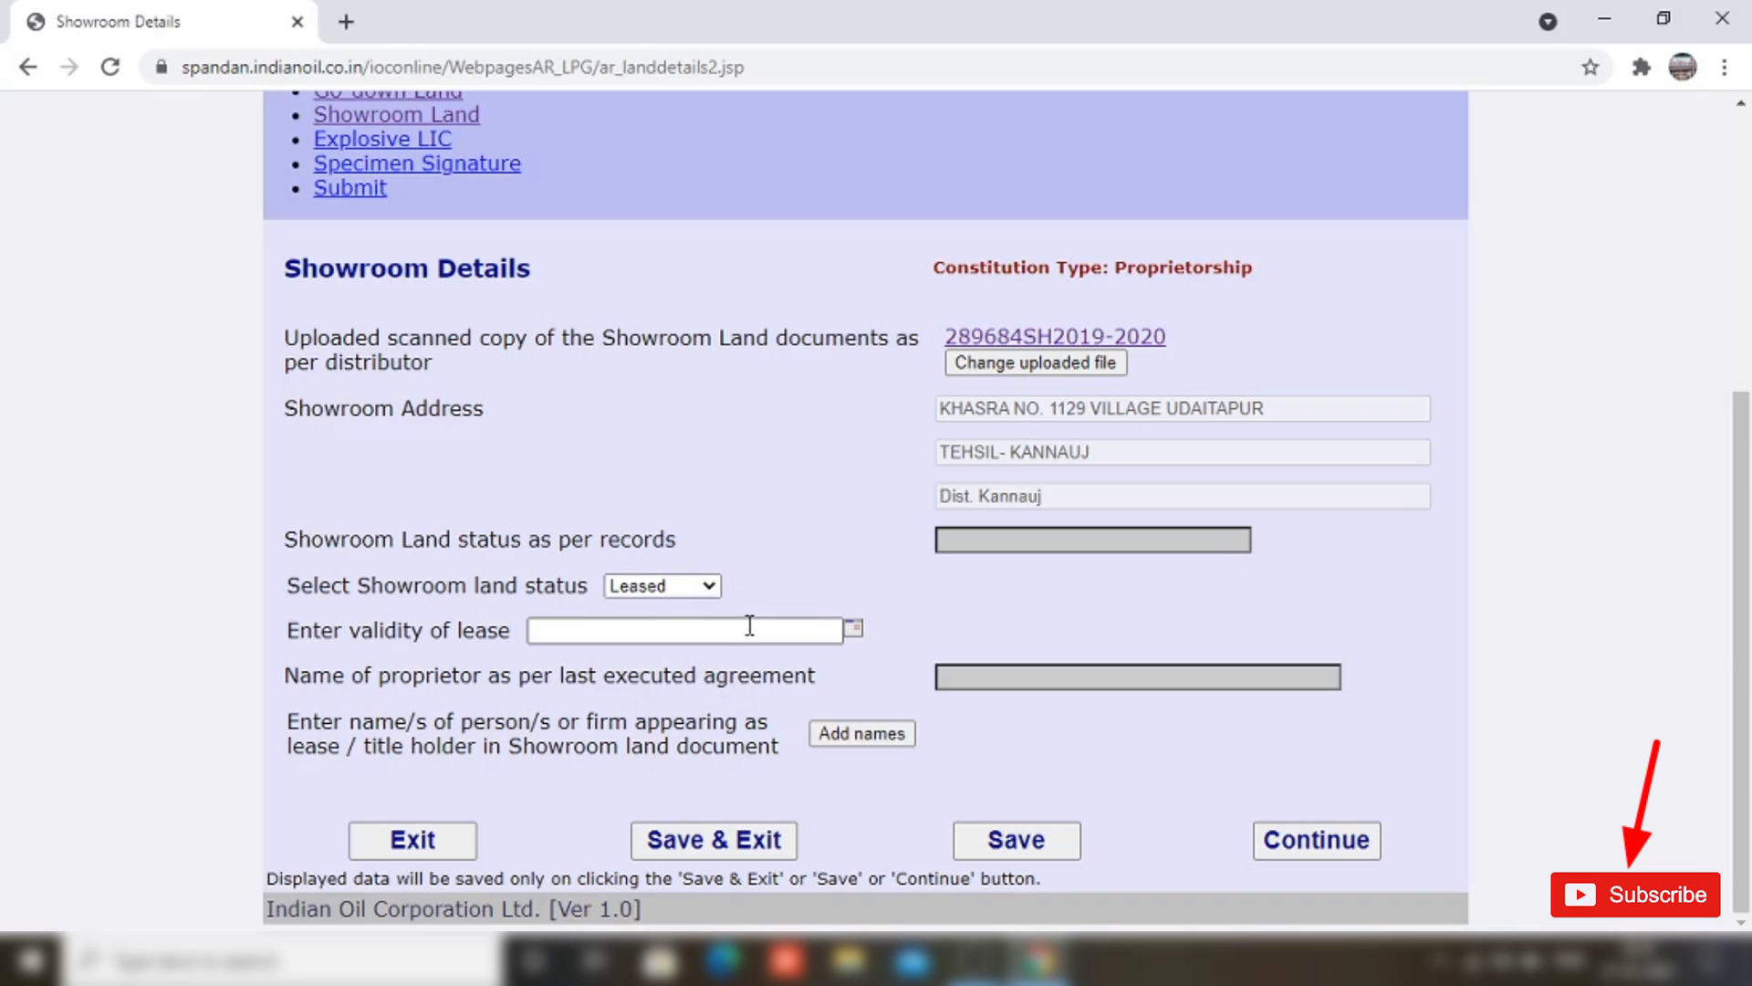
type("14/06/2023")
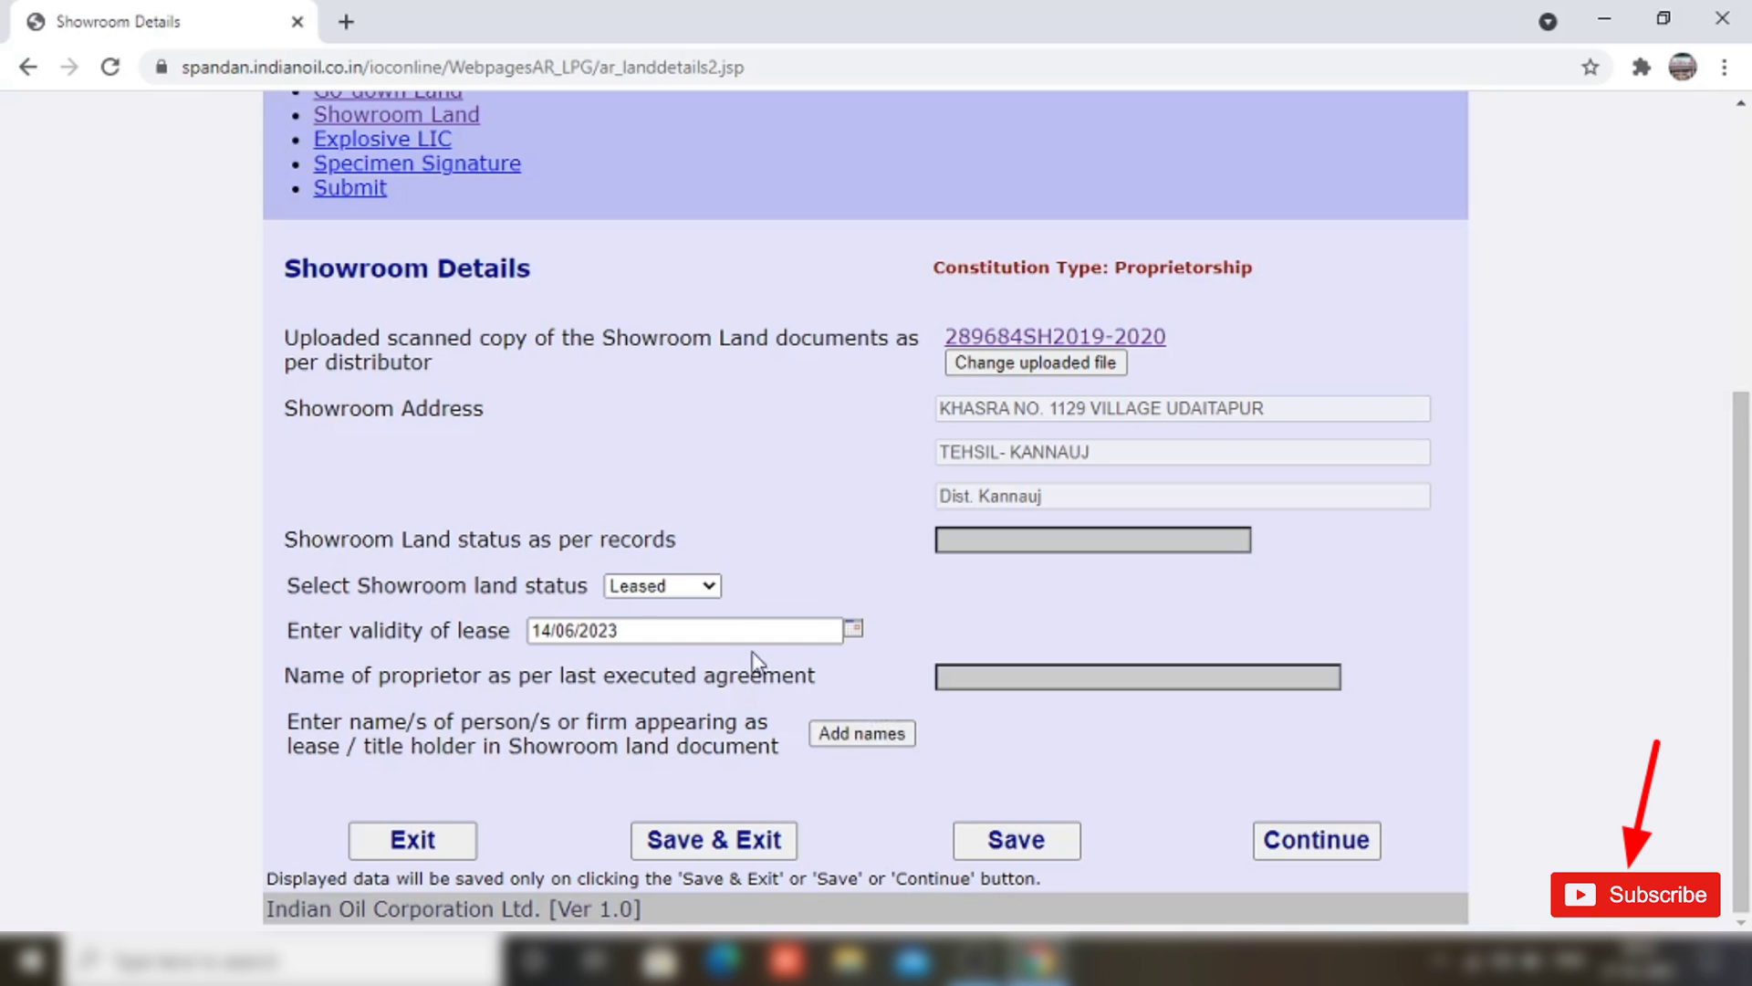
Step: Add a Mrs. holder for the showroom land with the holder's full name, correcting typos, and save
left_click(854, 733)
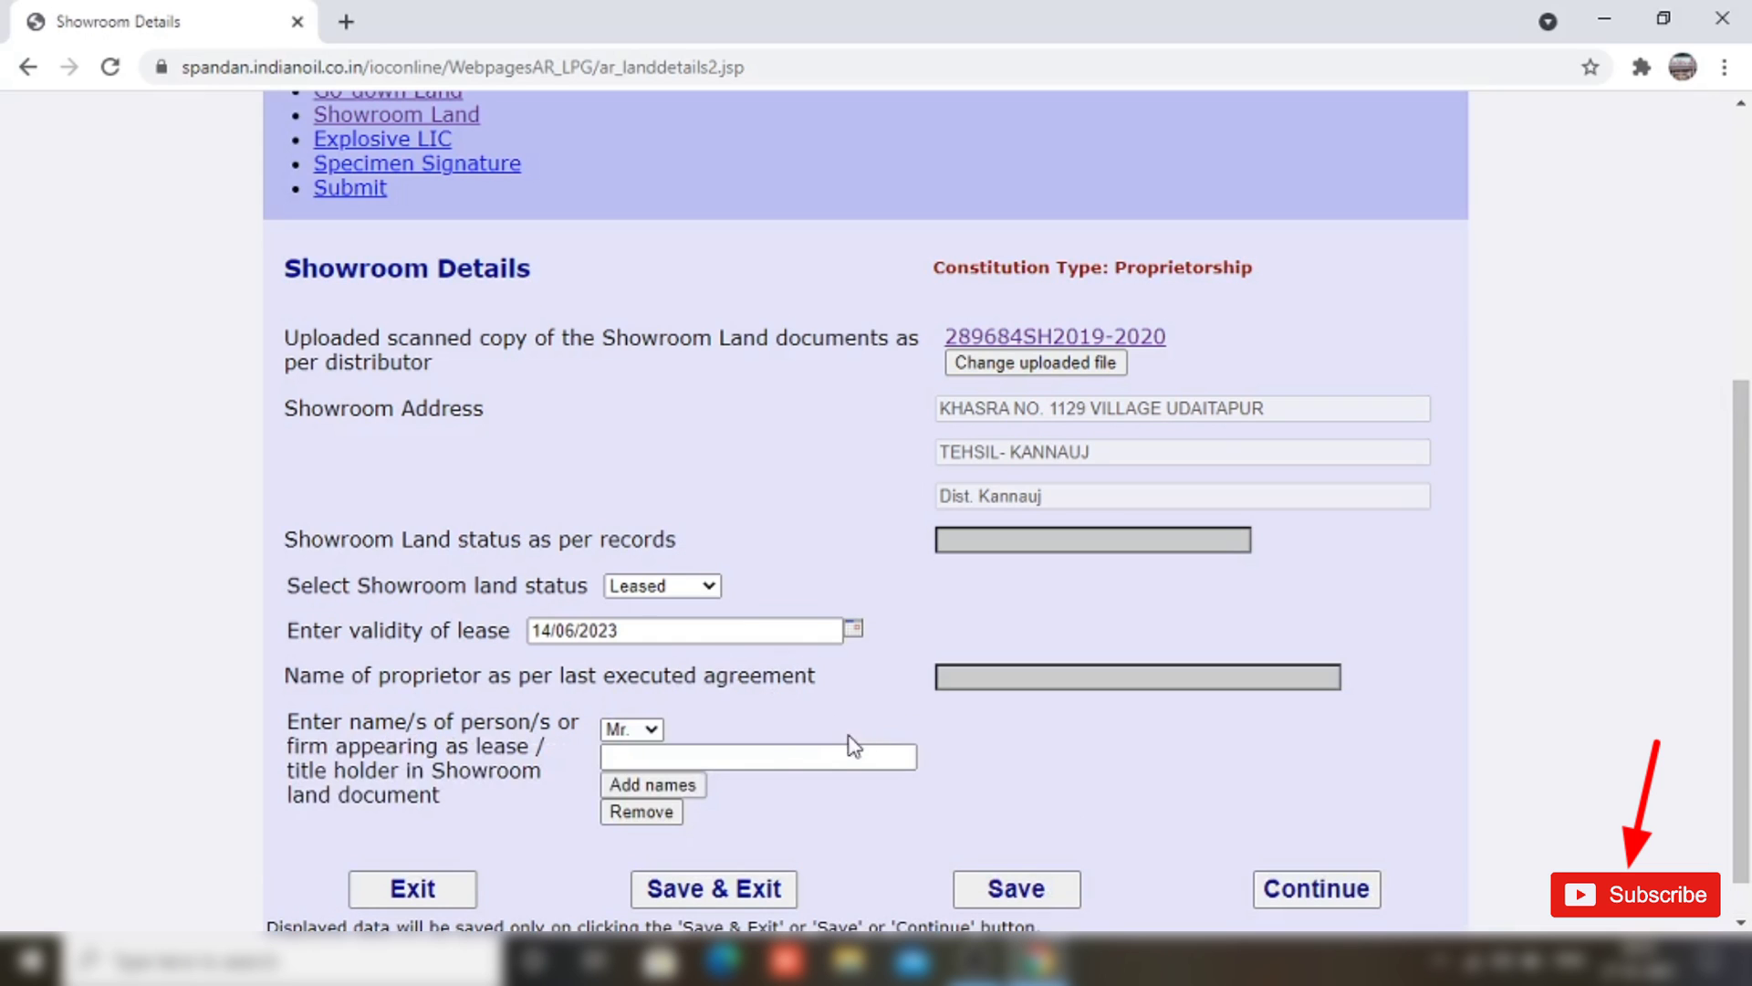
left_click(631, 729)
left_click(639, 775)
left_click(659, 754)
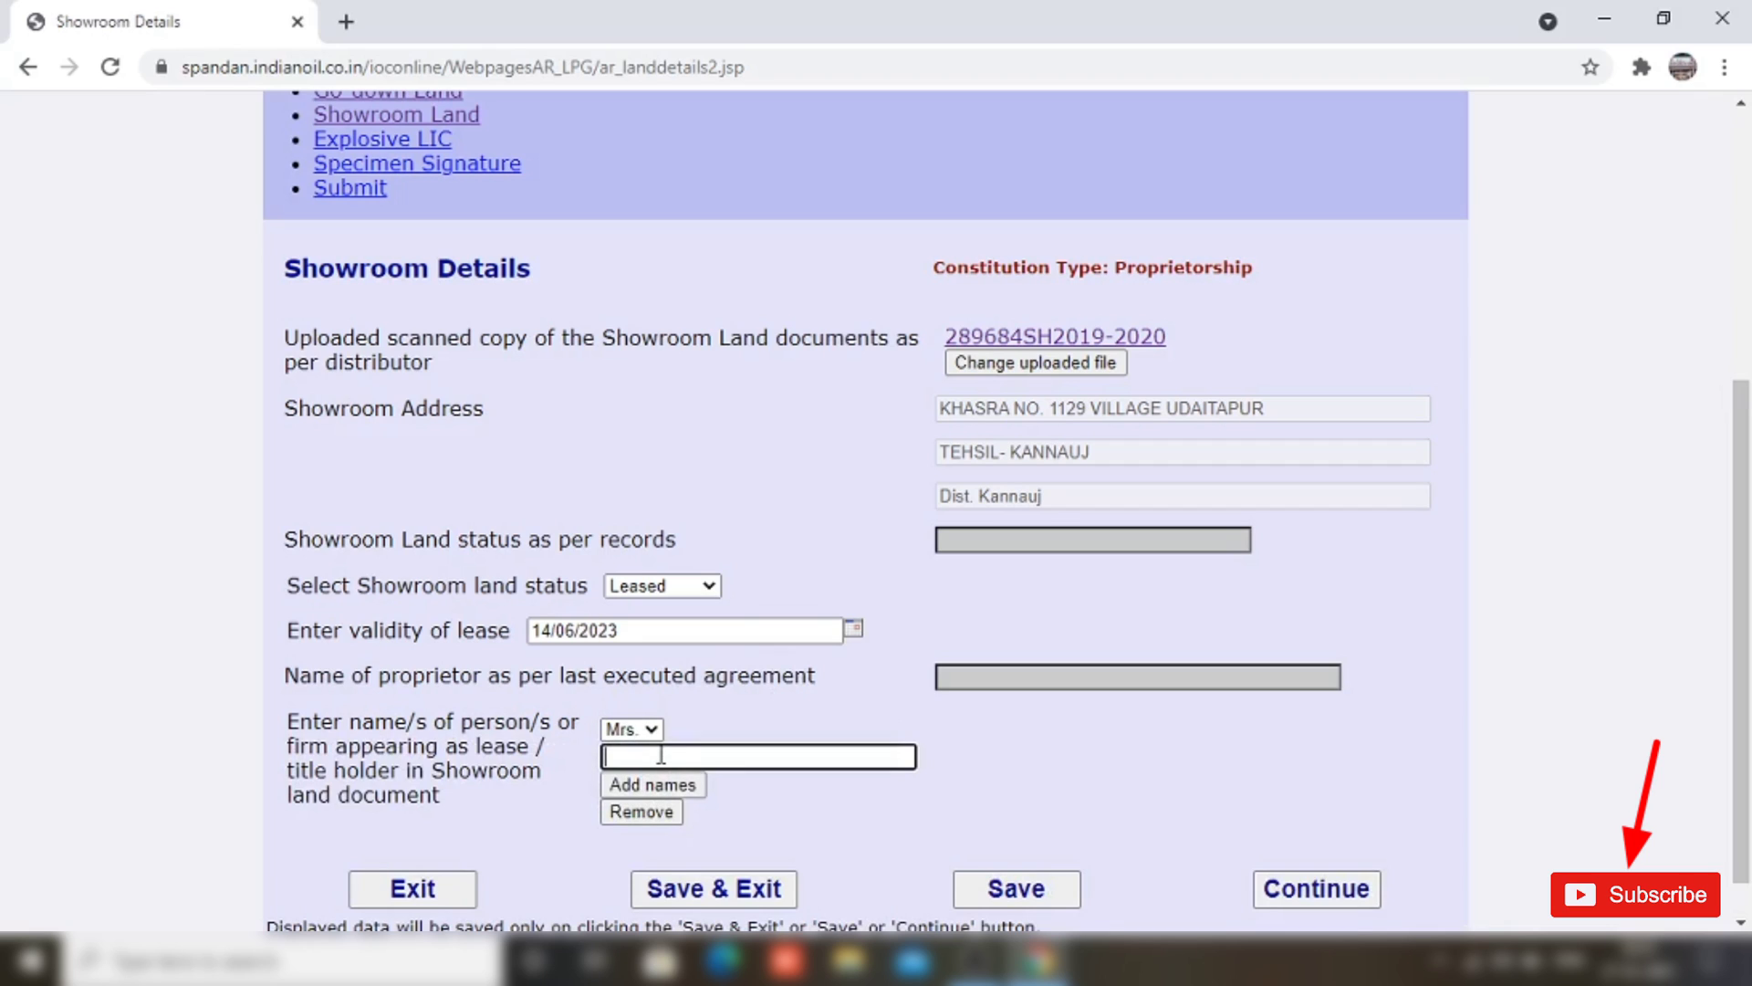
left_click(1346, 896)
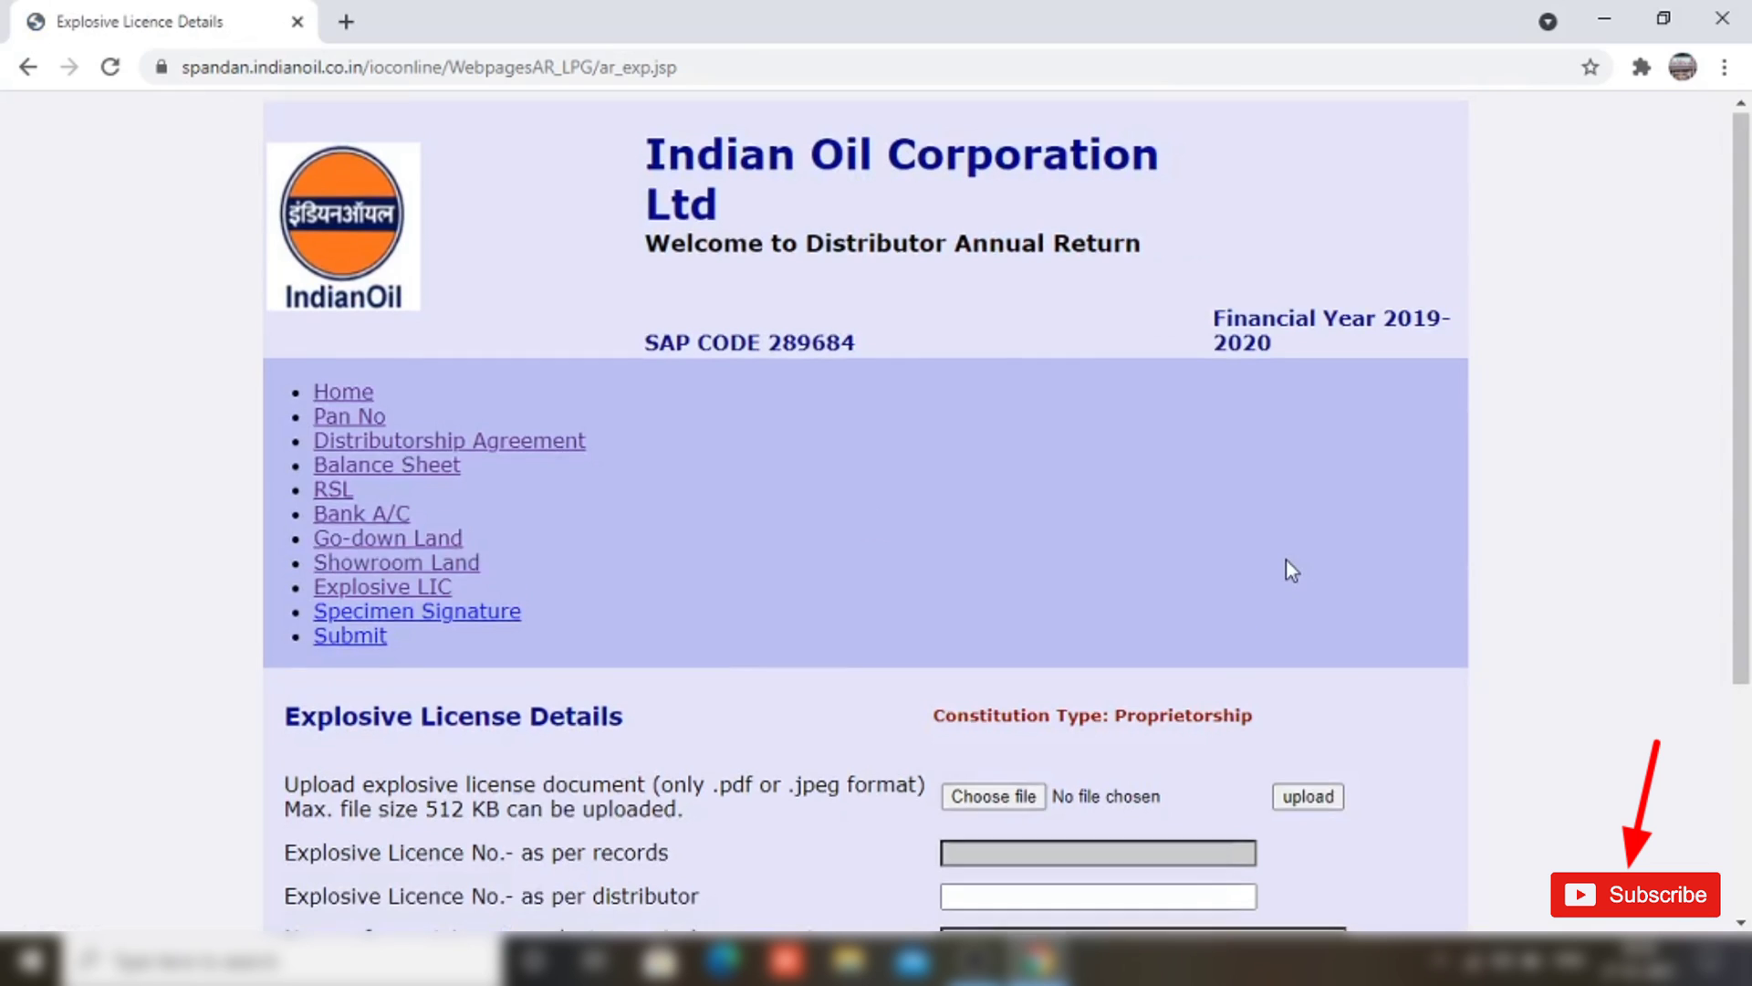
Step: Fill in the explosive licence number and save the Explosive License Details
scroll(1285, 560, "down", 3)
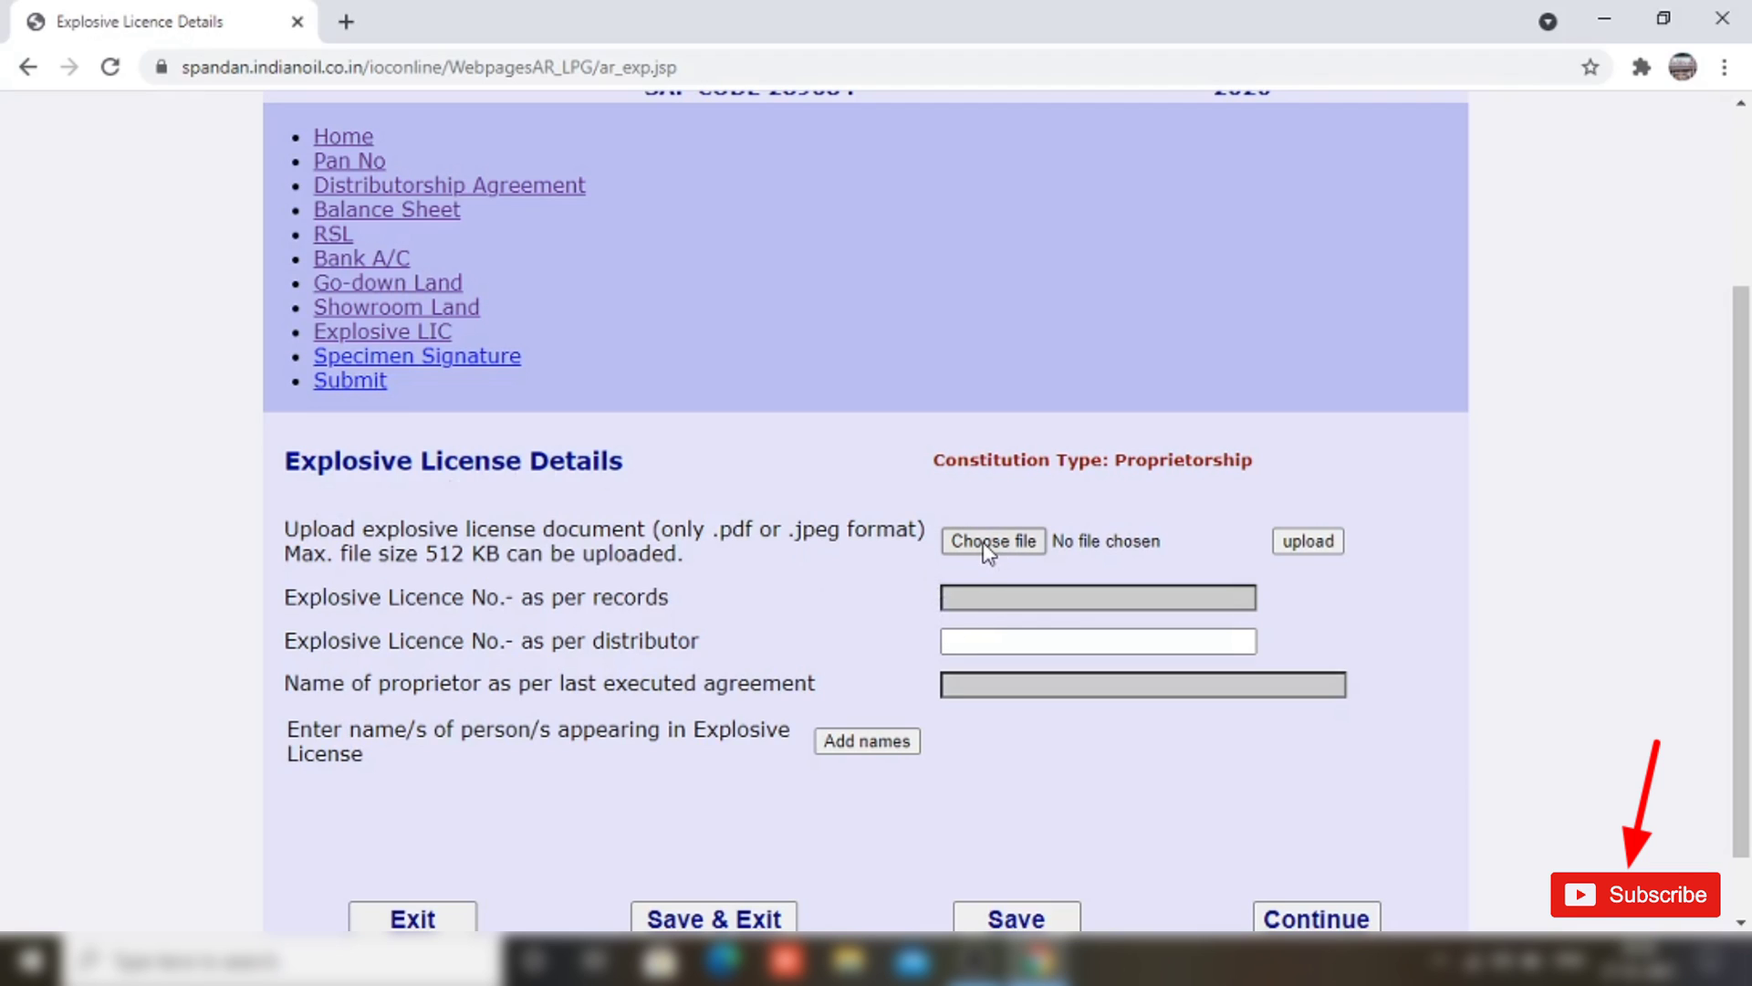
left_click(949, 641)
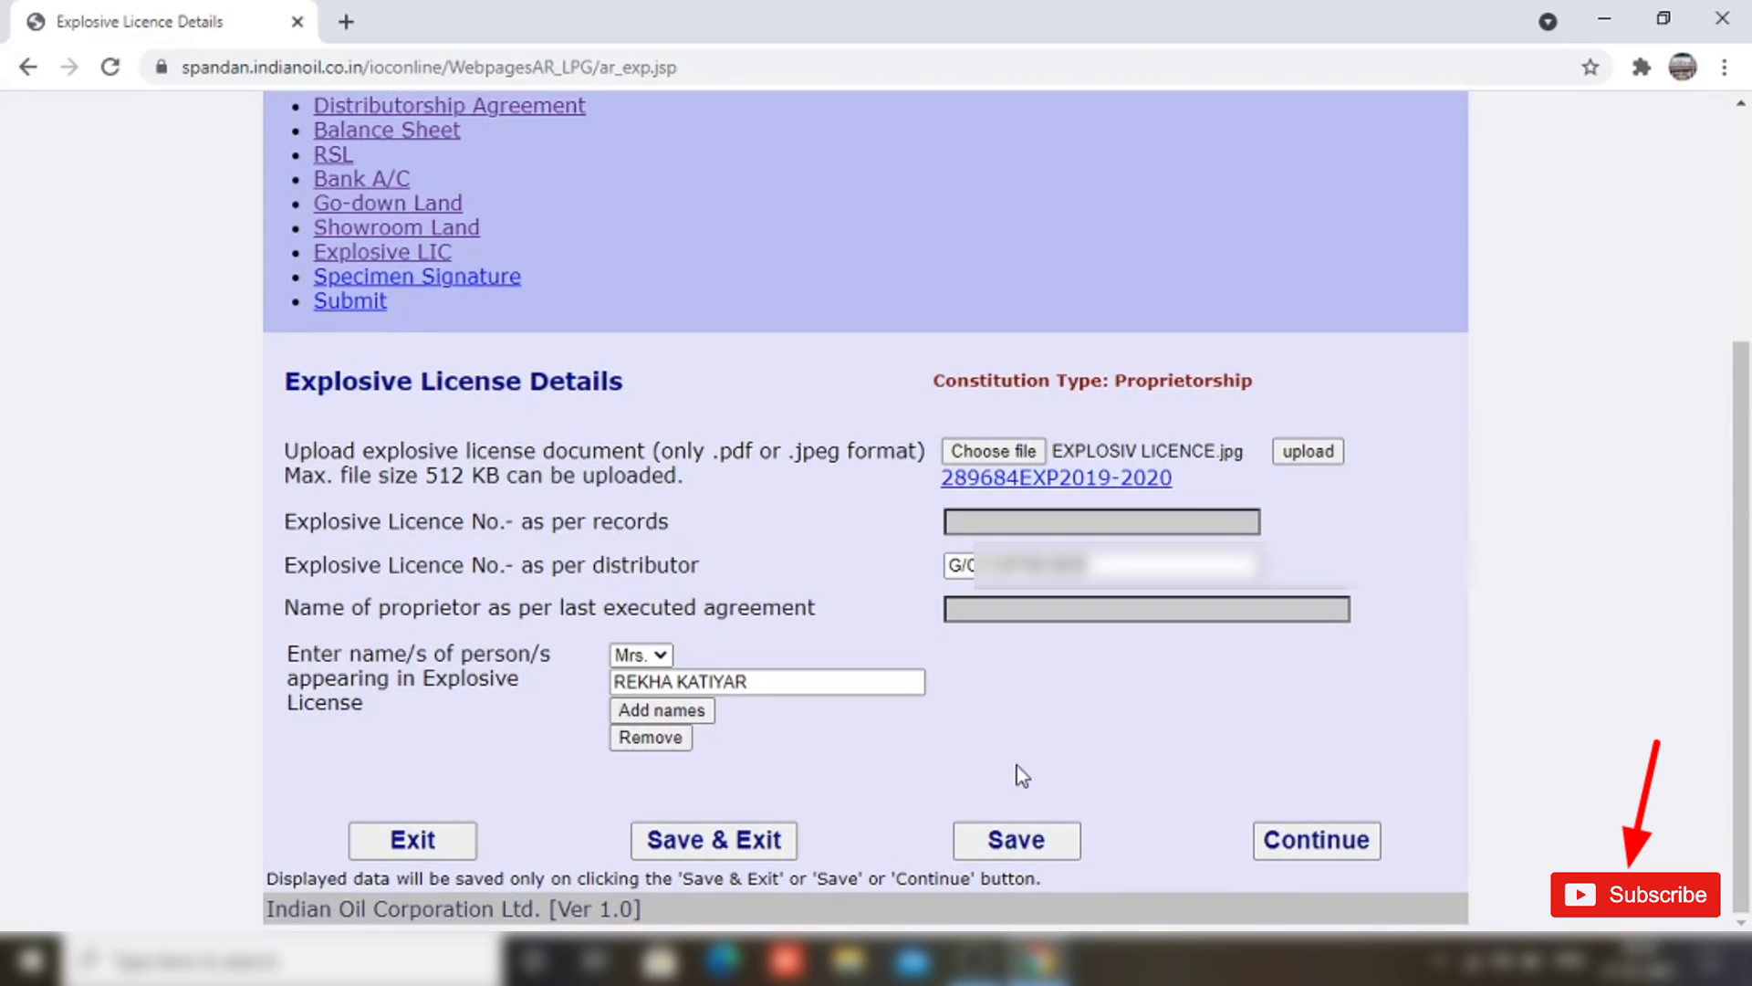
left_click(1326, 845)
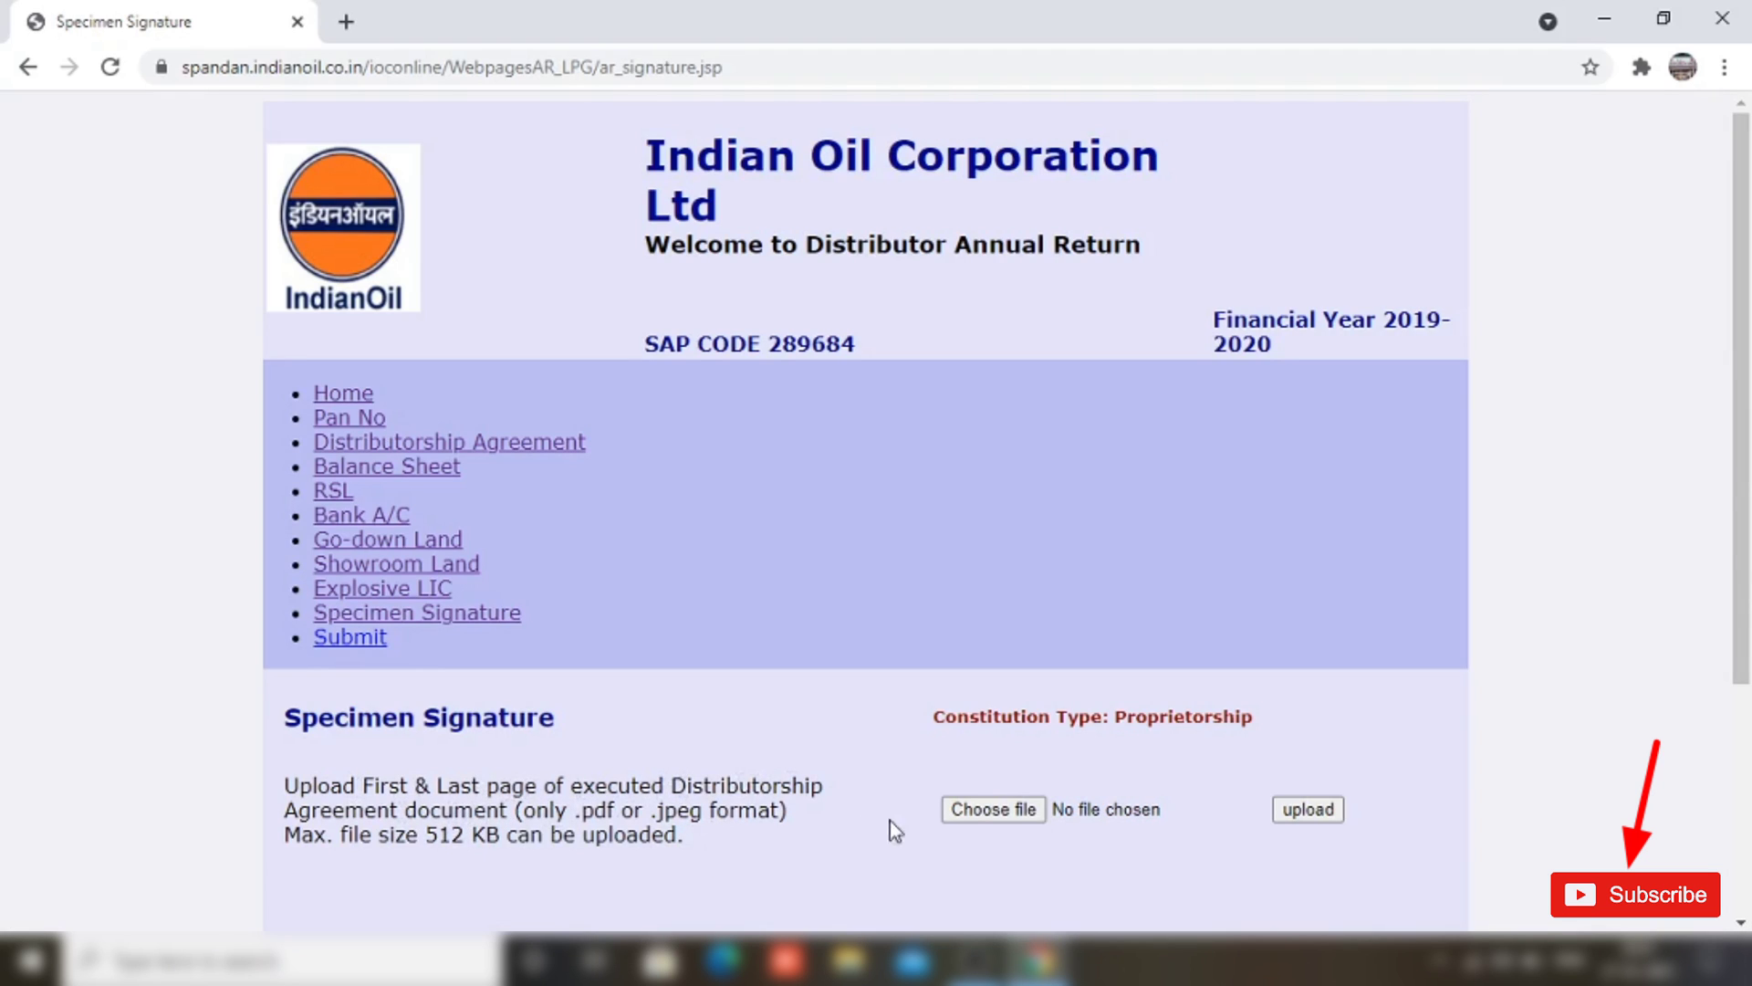
Step: Upload 55.pdf as the specimen signature document and move on to the Submit page
left_click(968, 810)
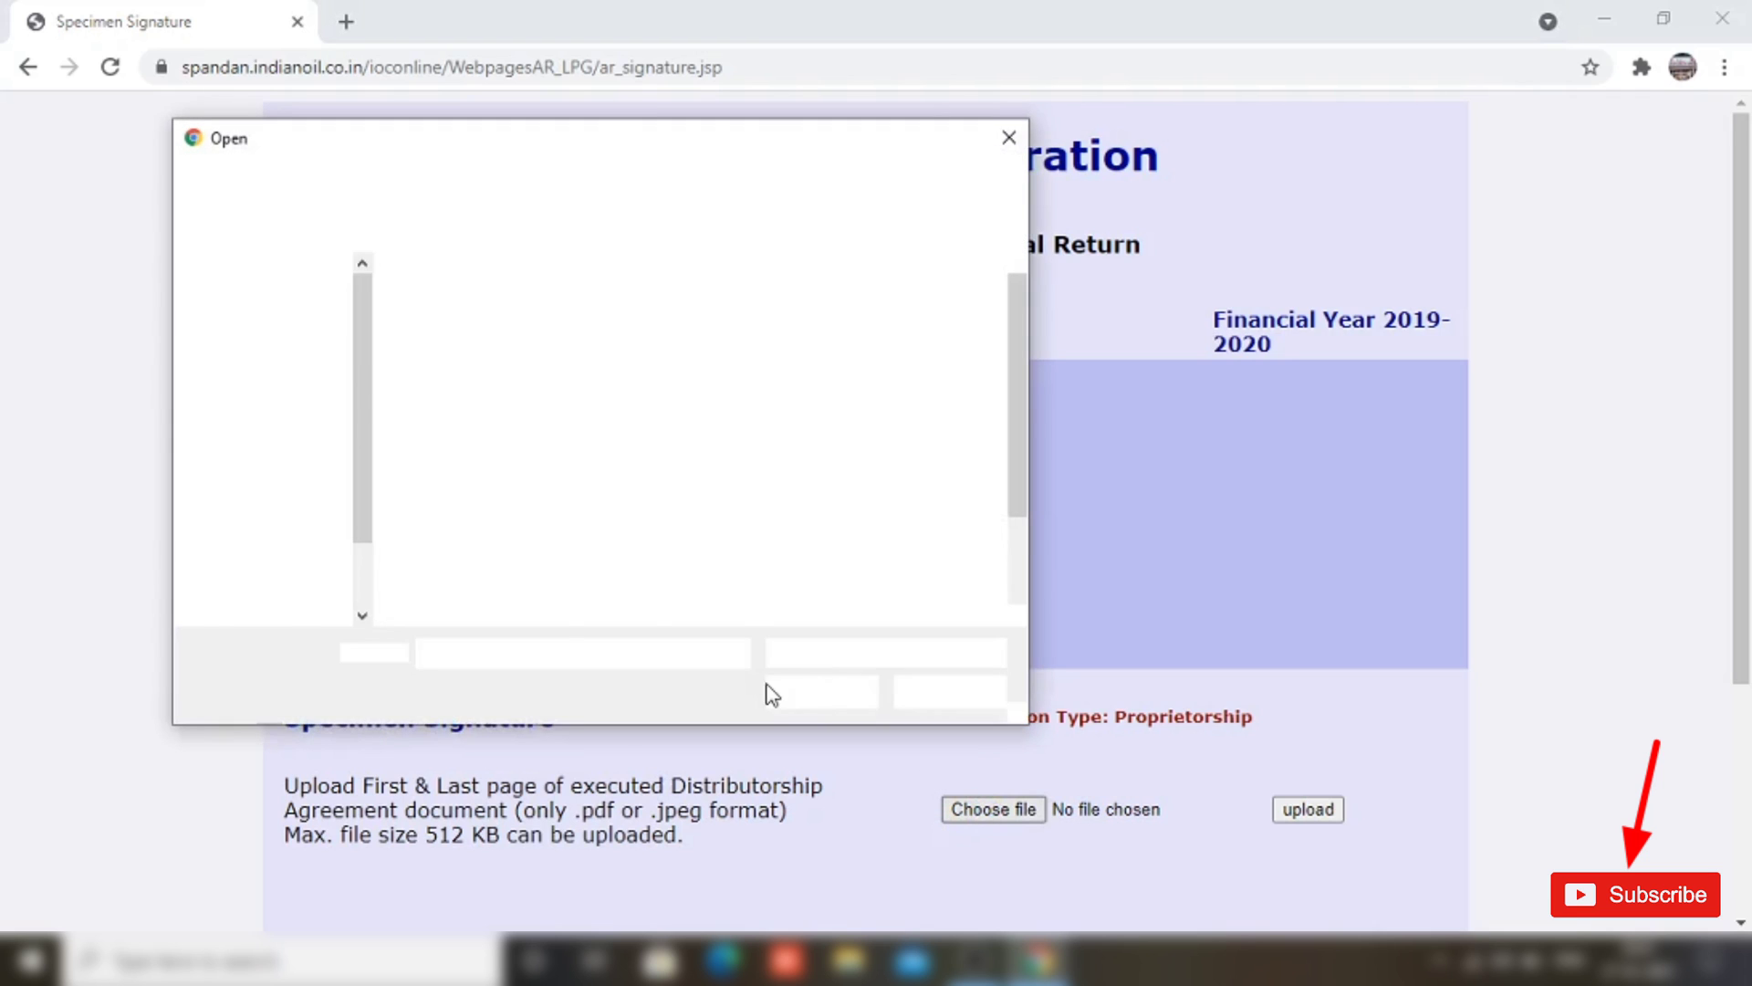
double_click(696, 438)
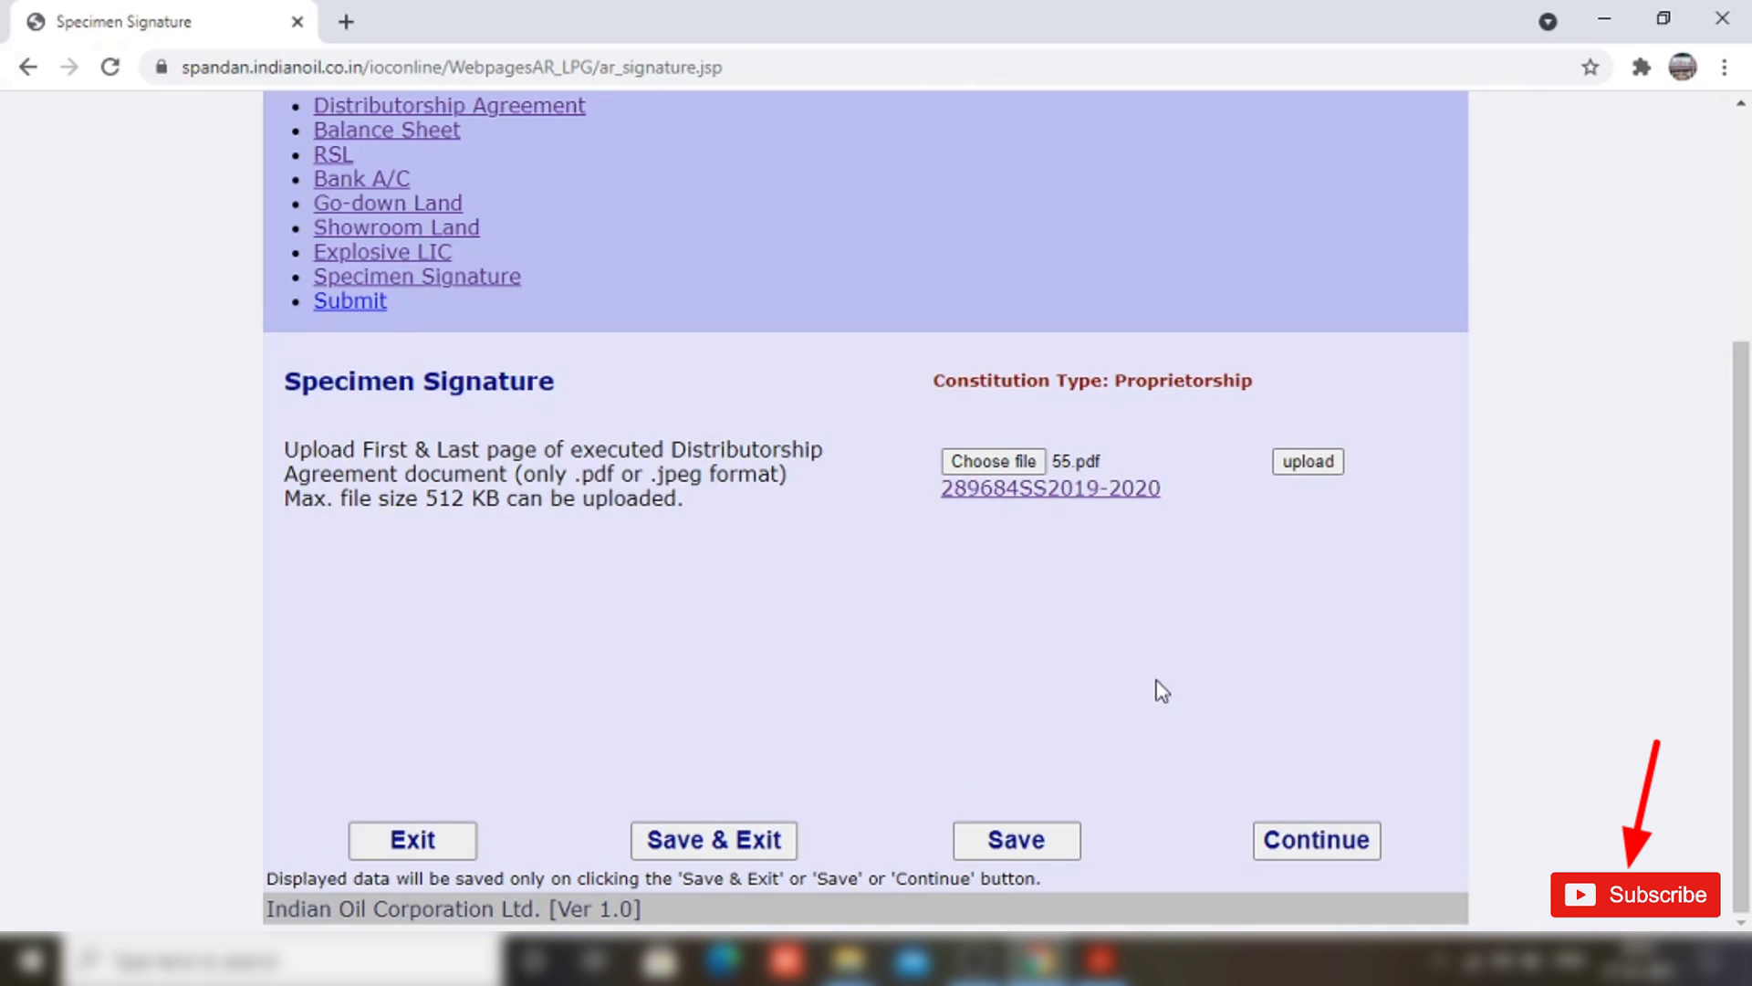
left_click(1304, 848)
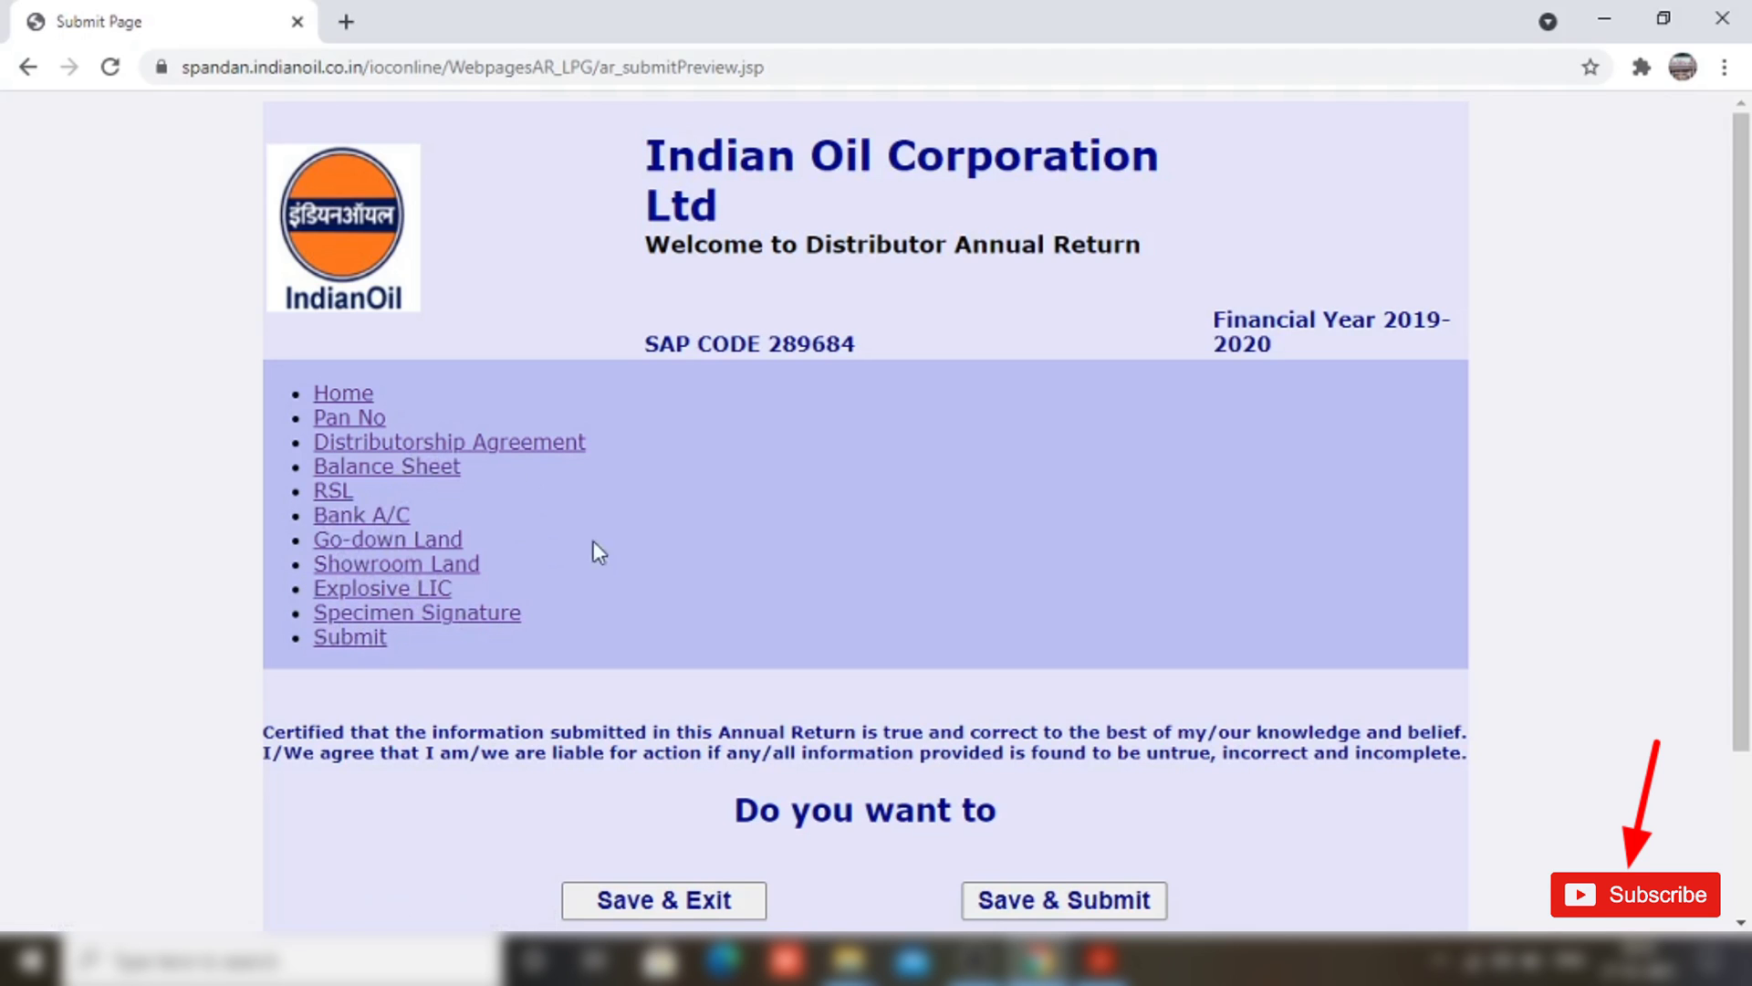
Step: Save & Submit the 2019-2020 annual return and confirm sending it to IOC
left_click(1070, 900)
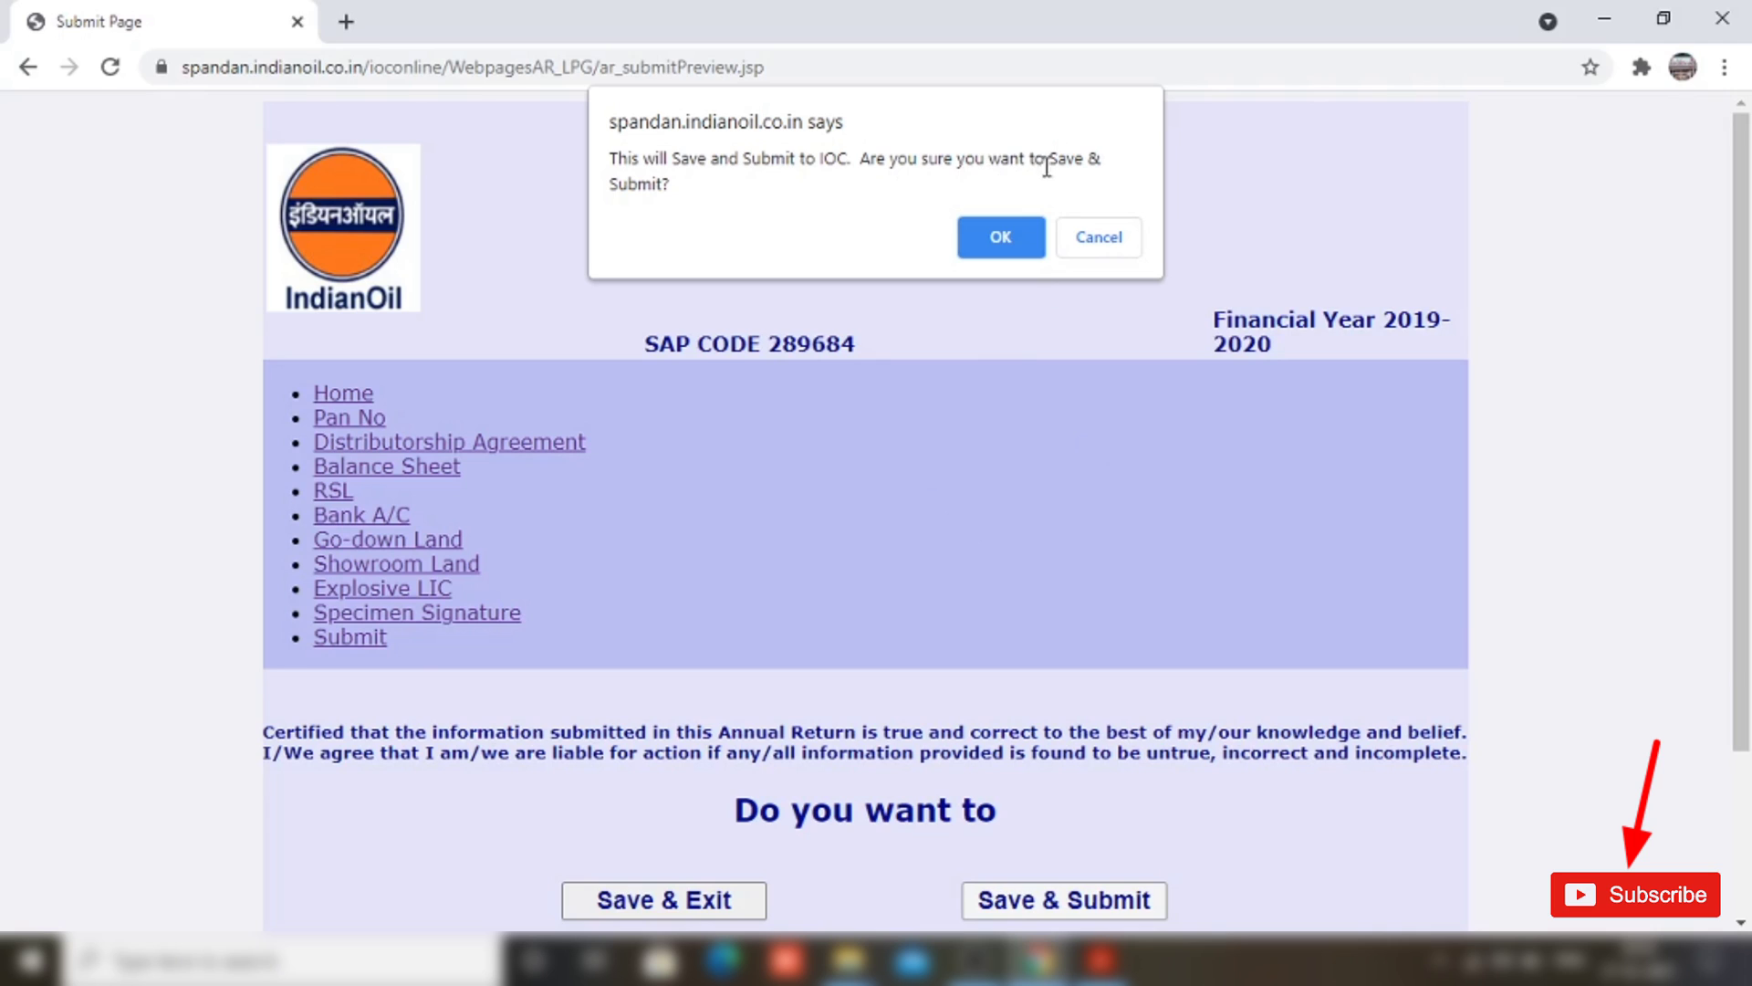
left_click(1000, 234)
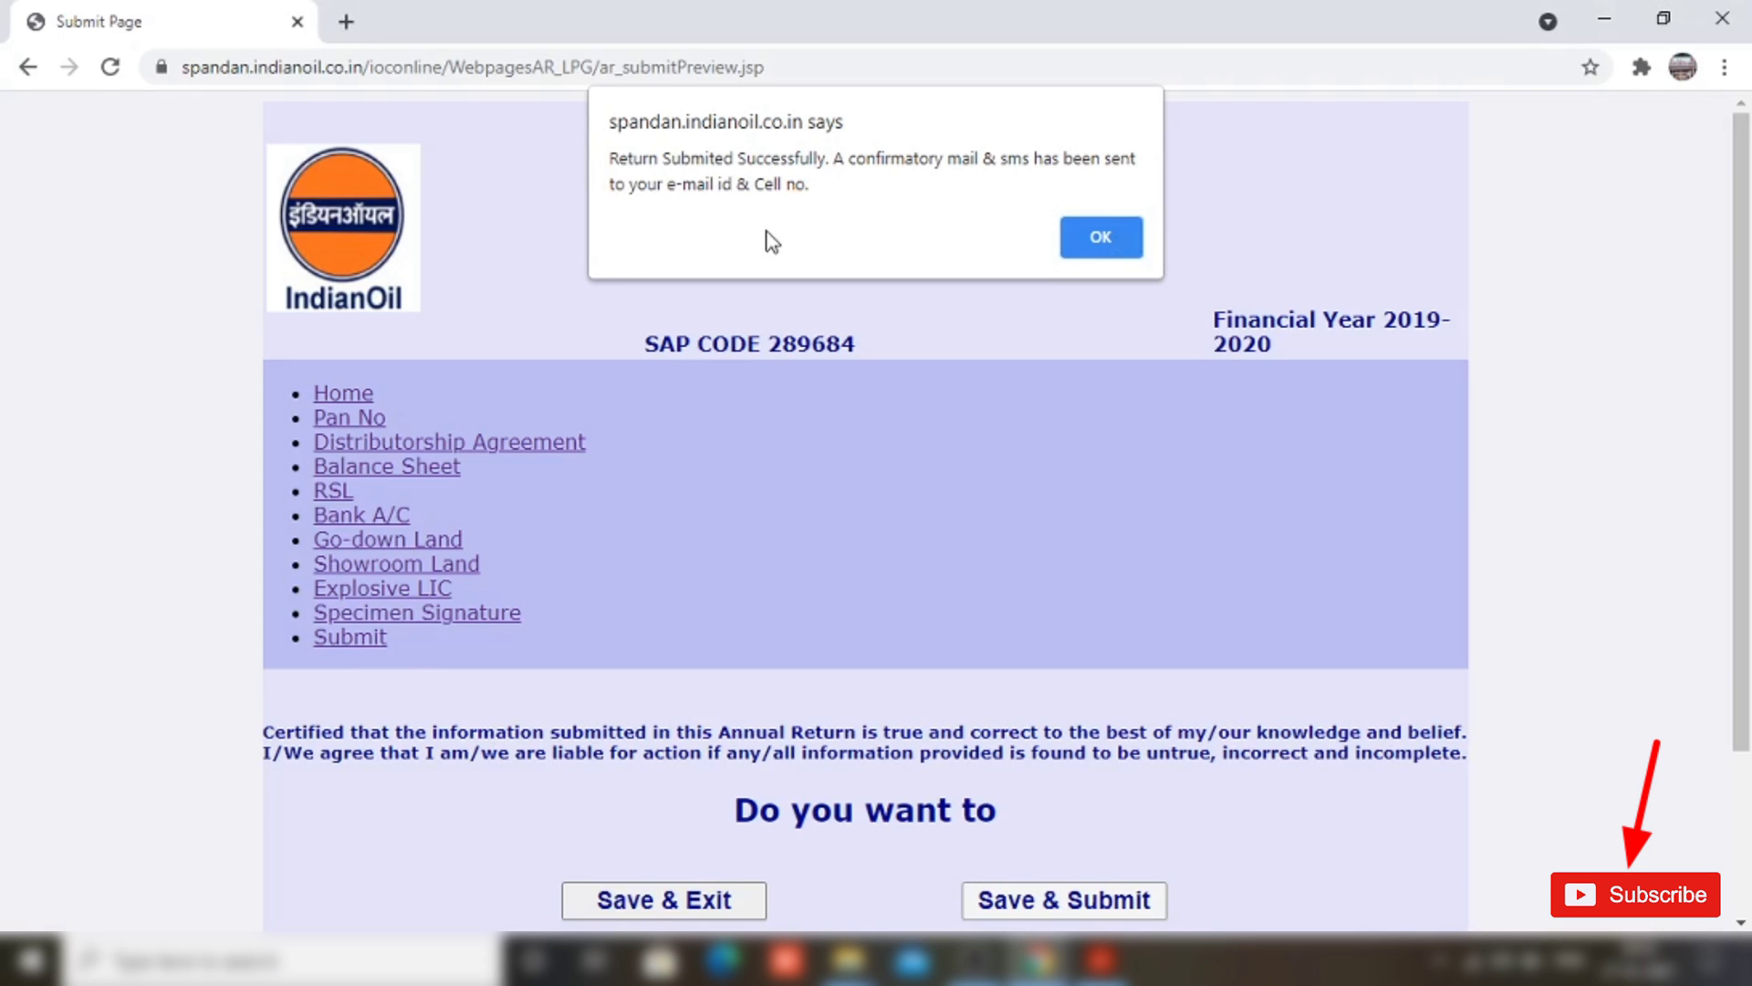
left_click_drag(591, 142, 1152, 206)
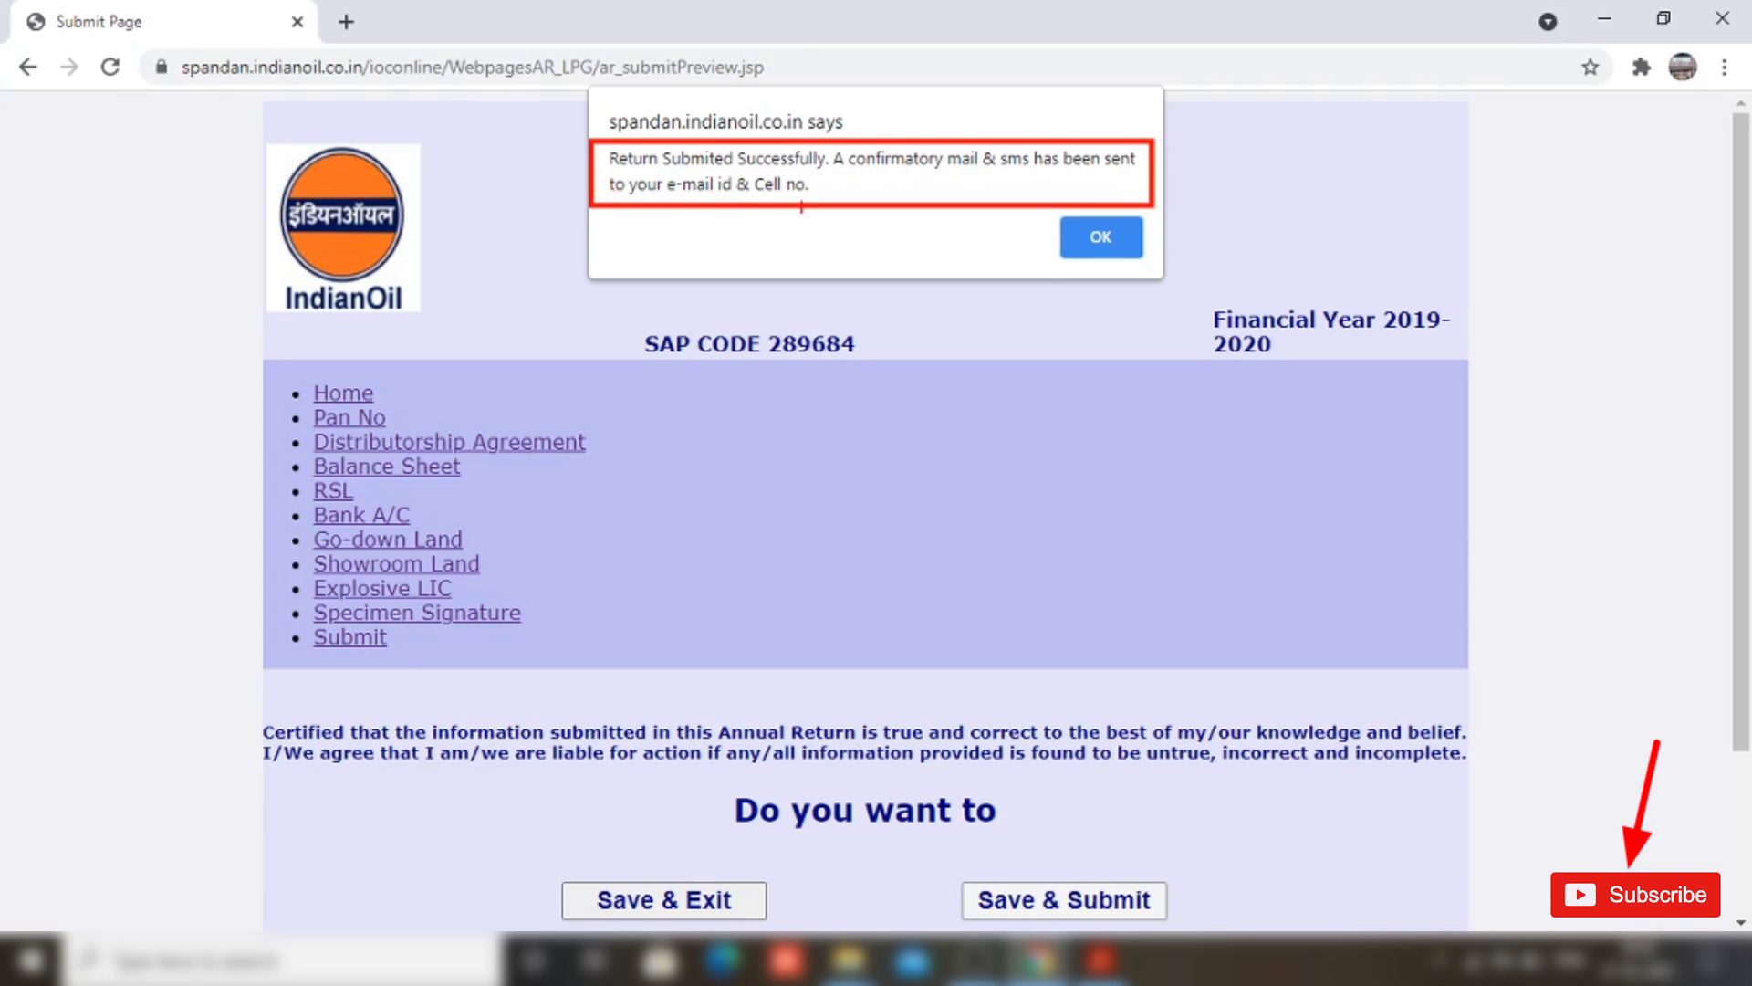
Step: Dismiss the 'Return Submited Successfully' alert to return to the welcome page
key("Escape")
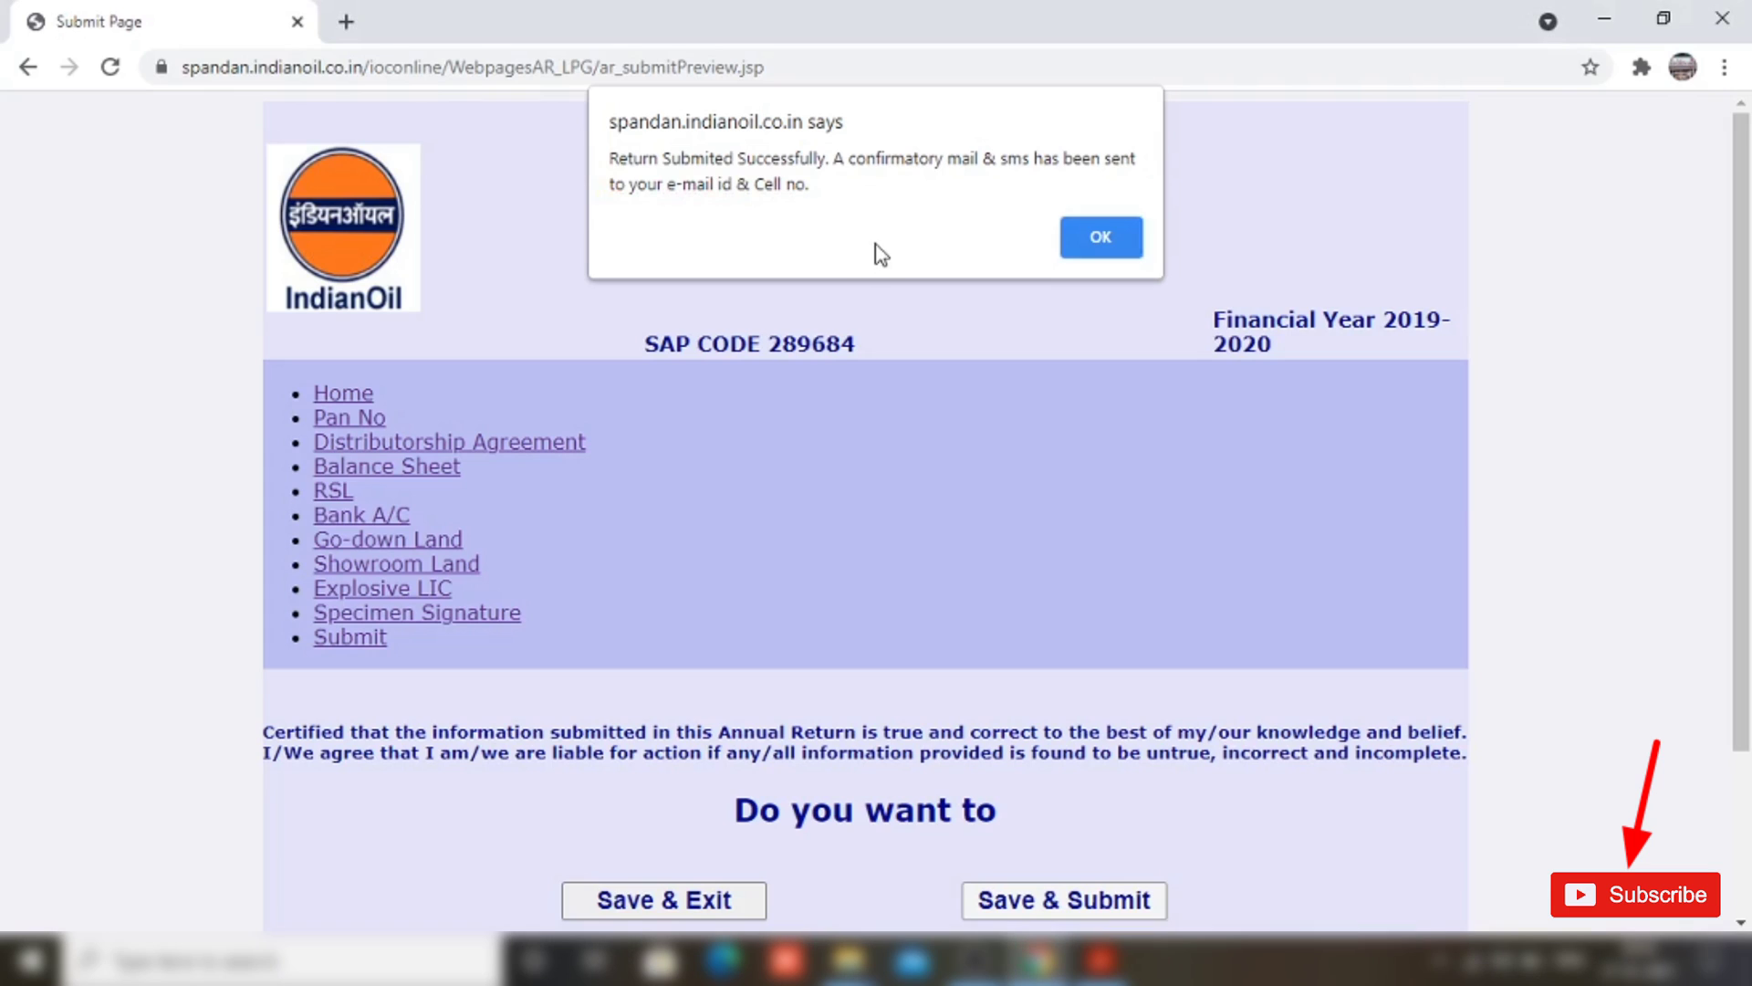
left_click(1100, 238)
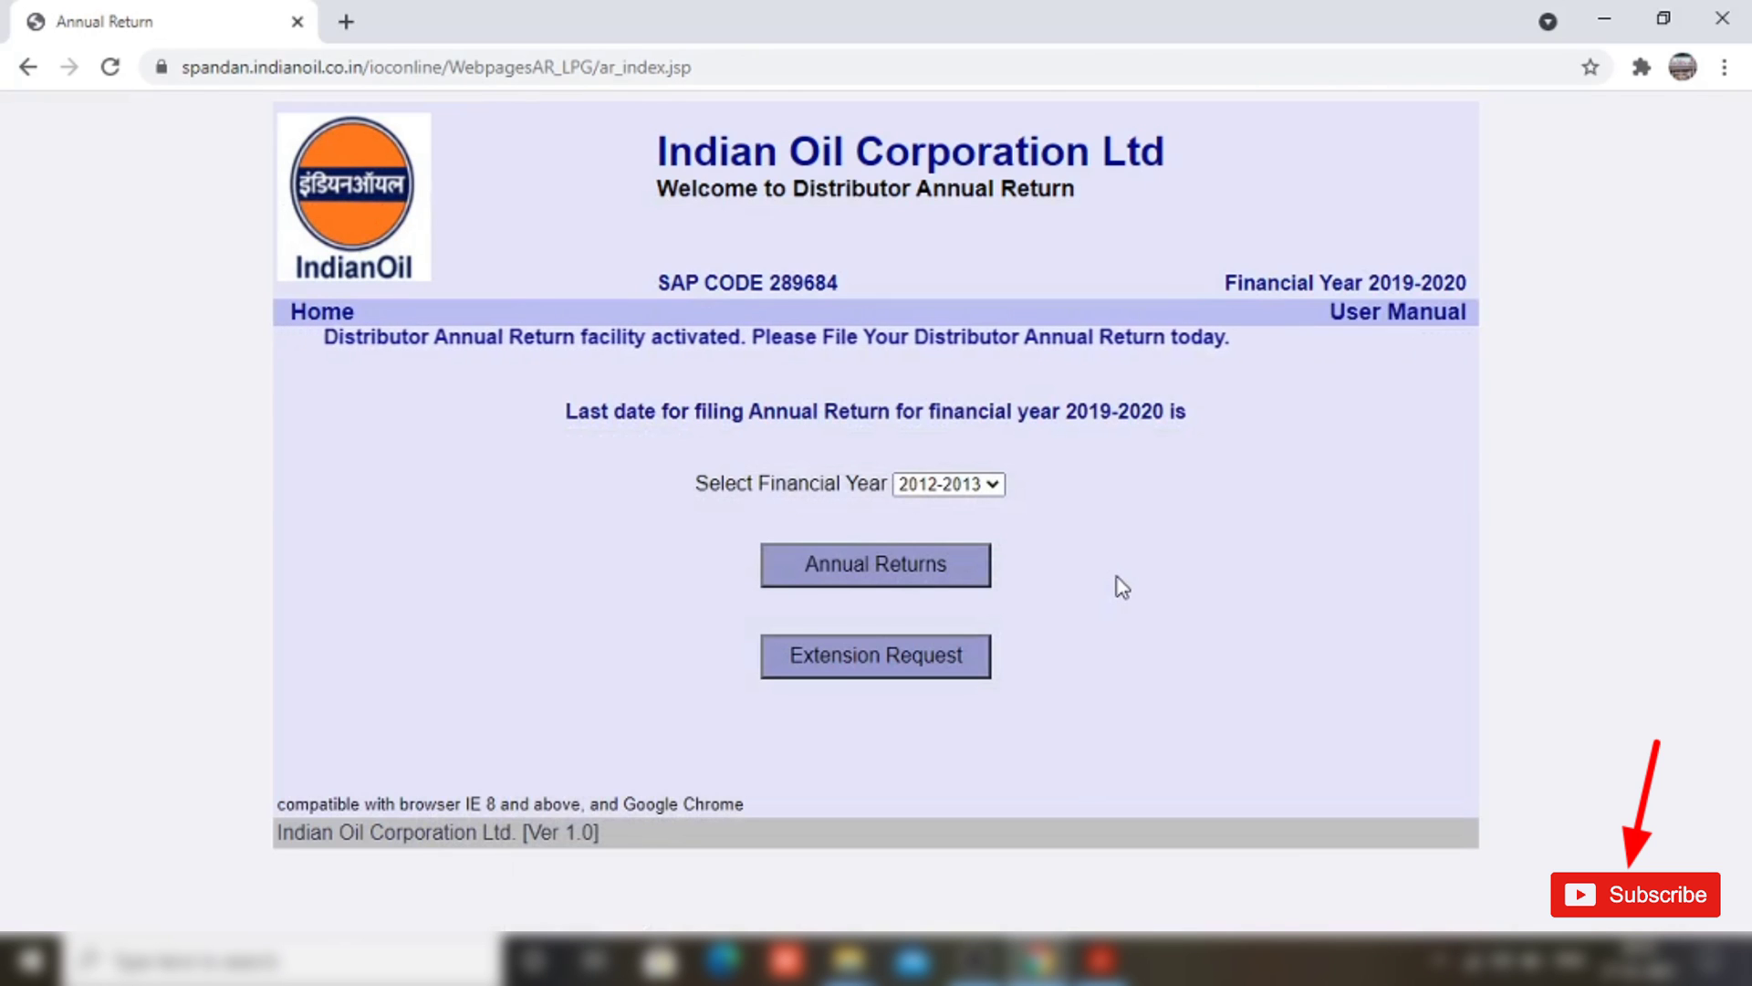